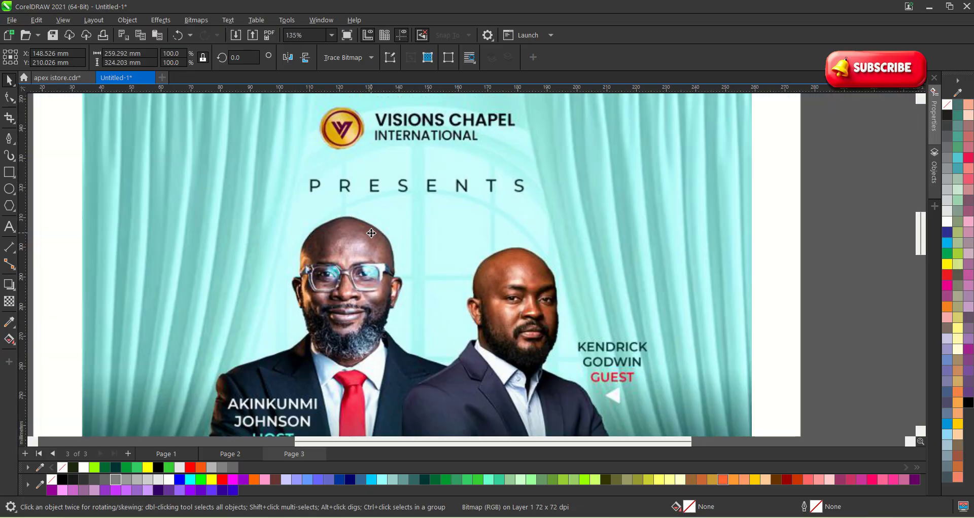
Zoom around the 'Grace Experience' reference flyer to inspect it, then deselect it.
{"action": "scroll", "coordinate": [399, 343], "scroll_direction": "up", "scroll_amount": 3}
{"action": "scroll", "coordinate": [399, 343], "scroll_direction": "down", "scroll_amount": 4}
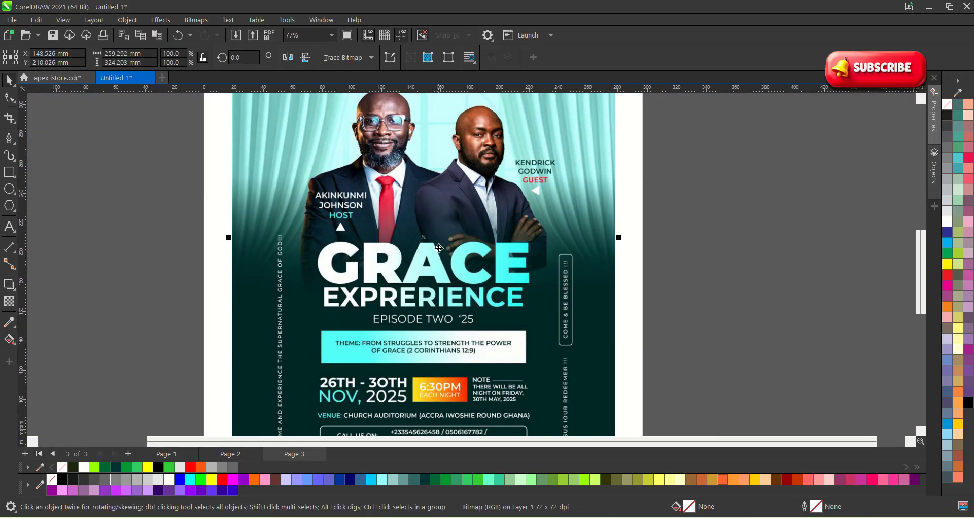
{"action": "scroll", "coordinate": [436, 375], "scroll_direction": "up", "scroll_amount": 4}
{"action": "scroll", "coordinate": [458, 401], "scroll_direction": "down", "scroll_amount": 1}
{"action": "scroll", "coordinate": [459, 401], "scroll_direction": "up", "scroll_amount": 2}
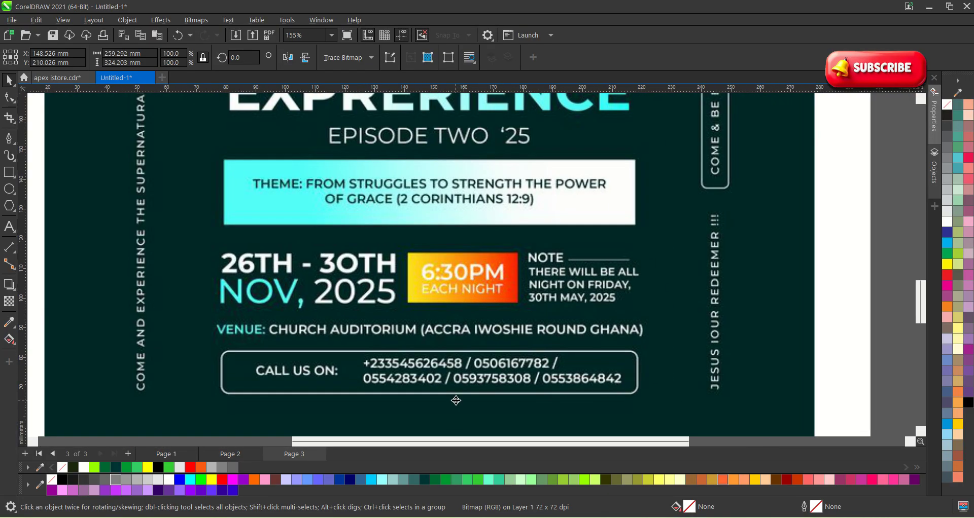
{"action": "scroll", "coordinate": [464, 394], "scroll_direction": "down", "scroll_amount": 4}
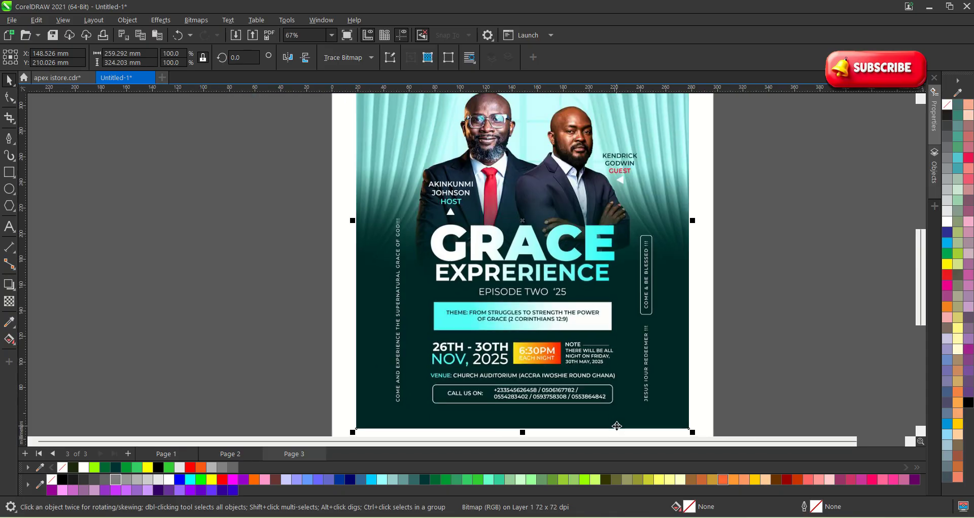
{"action": "scroll", "coordinate": [639, 284], "scroll_direction": "down", "scroll_amount": 3}
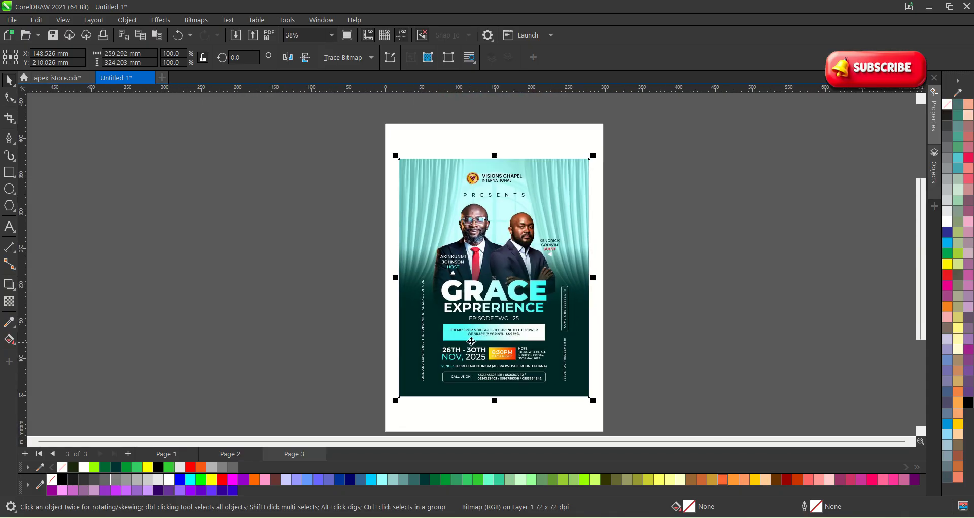
{"action": "scroll", "coordinate": [473, 320], "scroll_direction": "up", "scroll_amount": 1}
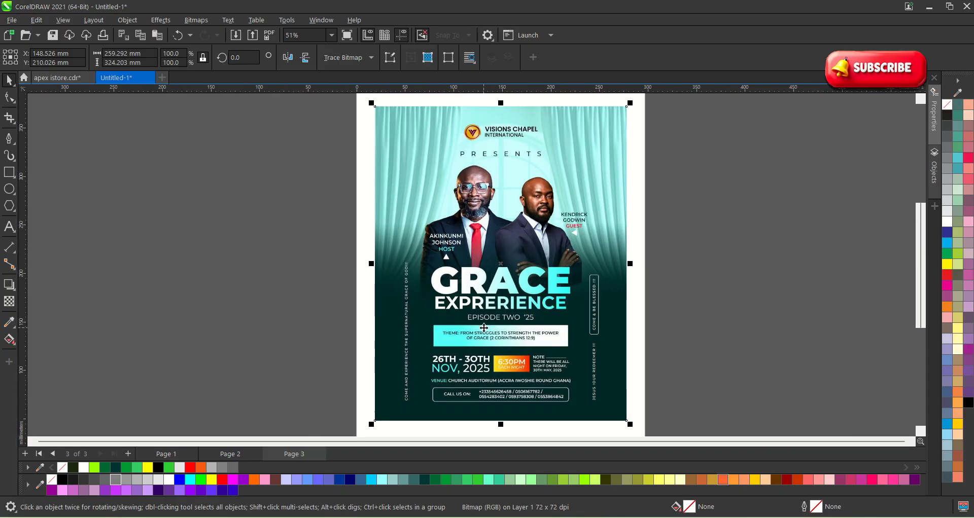
{"action": "scroll", "coordinate": [484, 328], "scroll_direction": "down", "scroll_amount": 1}
{"action": "scroll", "coordinate": [492, 270], "scroll_direction": "up", "scroll_amount": 3}
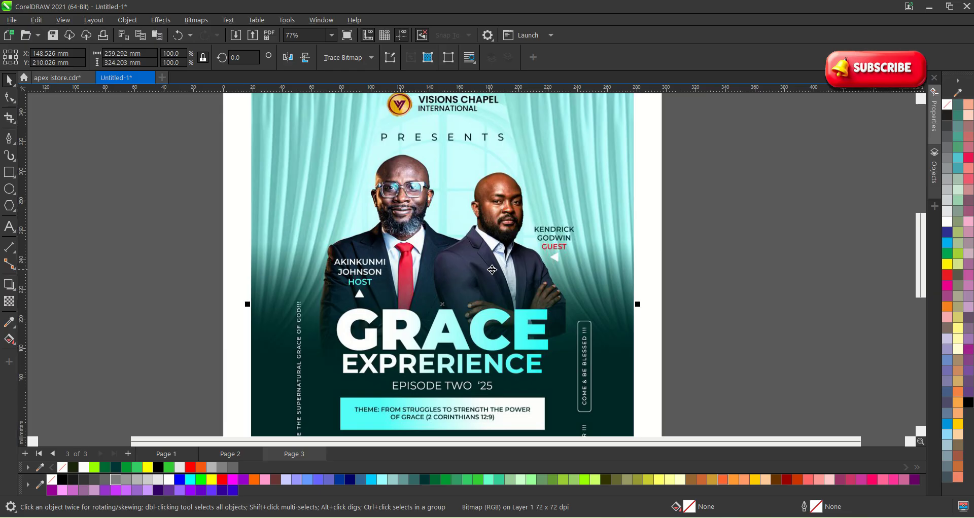
{"action": "scroll", "coordinate": [492, 270], "scroll_direction": "down", "scroll_amount": 1}
{"action": "scroll", "coordinate": [445, 388], "scroll_direction": "down", "scroll_amount": 2}
{"action": "scroll", "coordinate": [413, 398], "scroll_direction": "up", "scroll_amount": 1}
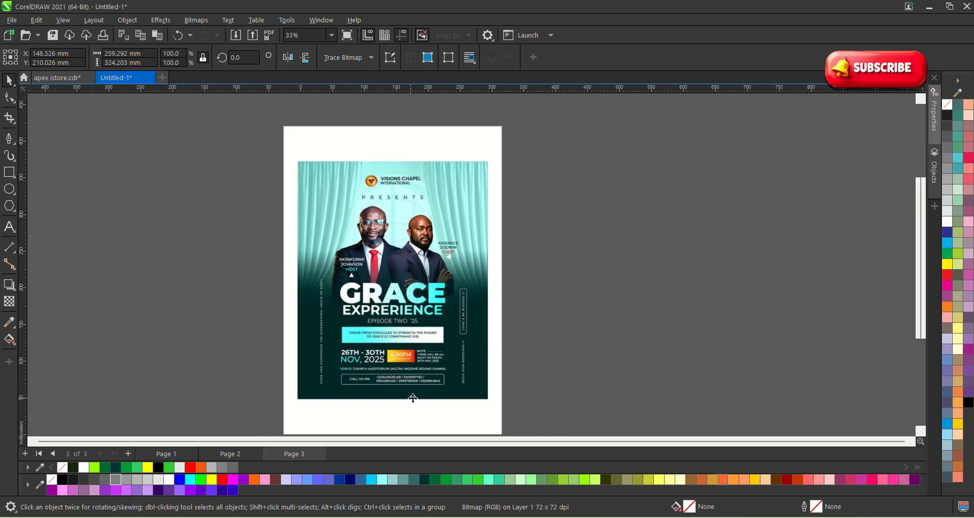
{"action": "scroll", "coordinate": [413, 399], "scroll_direction": "up", "scroll_amount": 3}
{"action": "scroll", "coordinate": [415, 376], "scroll_direction": "down", "scroll_amount": 2}
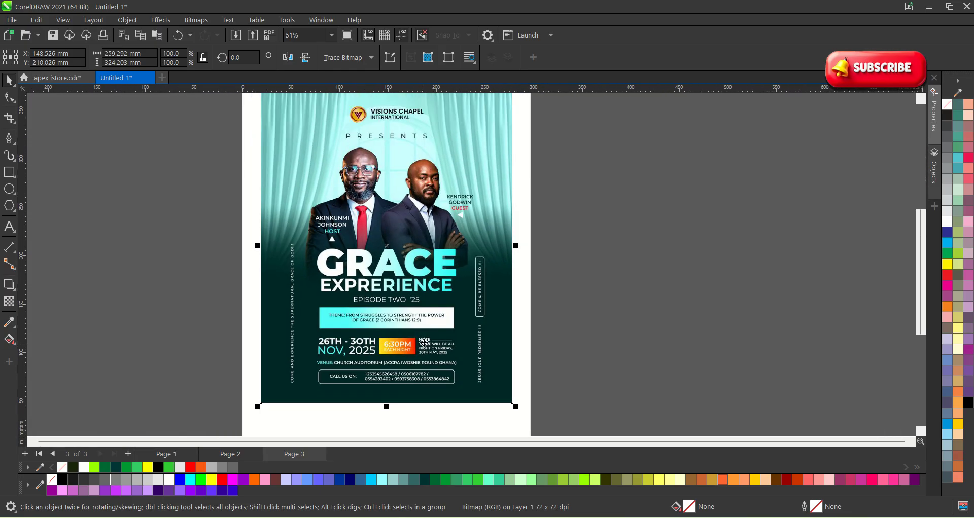
{"action": "scroll", "coordinate": [425, 341], "scroll_direction": "down", "scroll_amount": 1}
{"action": "left_click", "coordinate": [580, 320]}
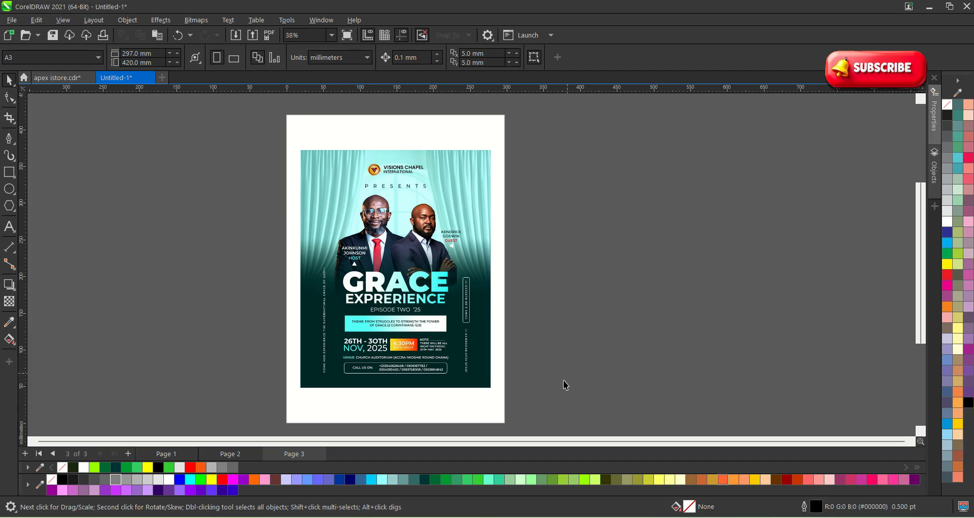
In the 2 (2) folder, select BG, the GRACE flyer and both speaker photos for copying.
{"action": "left_click", "coordinate": [484, 517]}
{"action": "left_click", "coordinate": [383, 176]}
{"action": "left_click", "coordinate": [363, 136]}
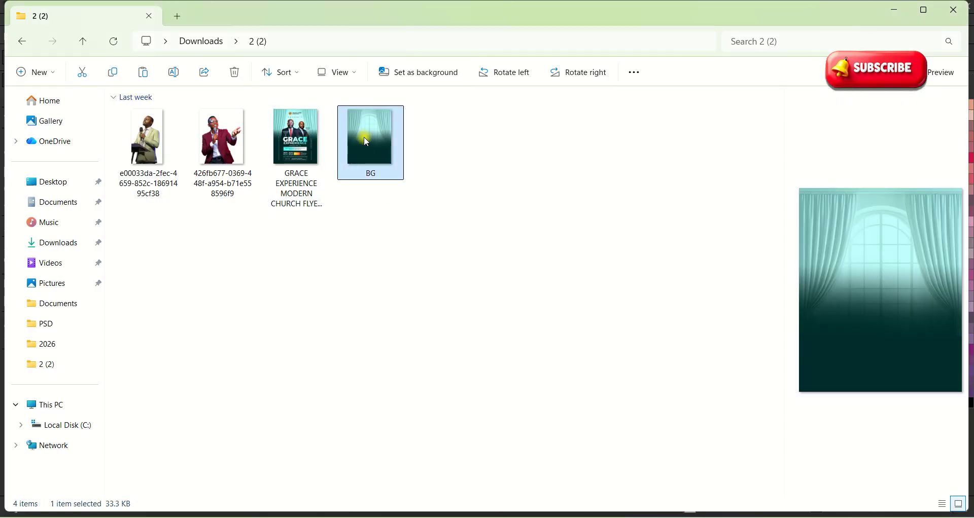
{"action": "left_click", "coordinate": [297, 137], "text": "ctrl"}
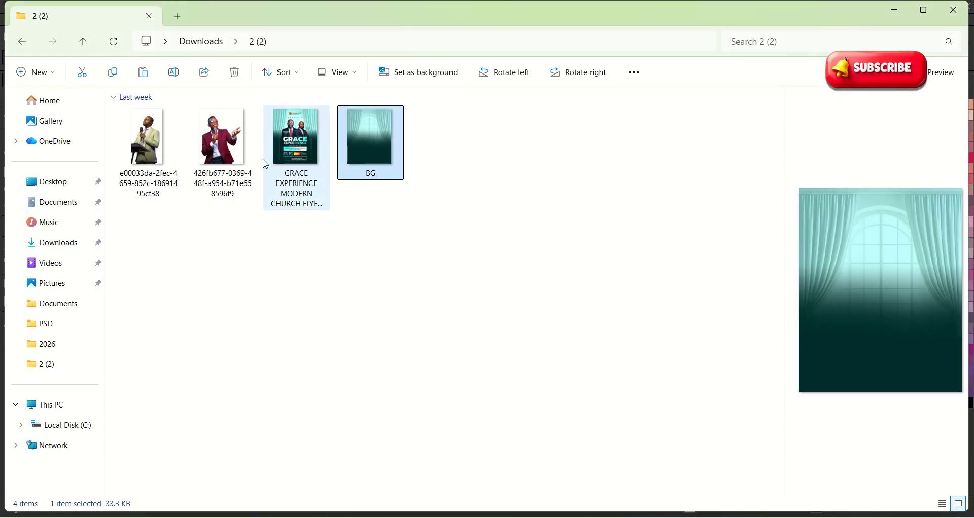
{"action": "left_click", "coordinate": [226, 139], "text": "ctrl"}
{"action": "left_click", "coordinate": [170, 134], "text": "ctrl"}
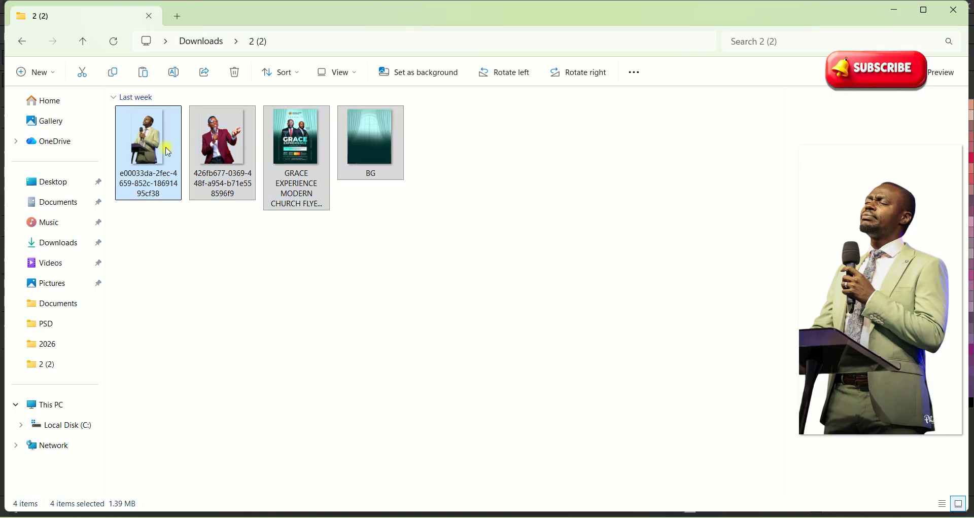
{"action": "right_click", "coordinate": [156, 136]}
Copy the four images and paste them into the CorelDRAW document.
{"action": "left_click", "coordinate": [218, 60]}
{"action": "key", "text": "alt+Tab"}
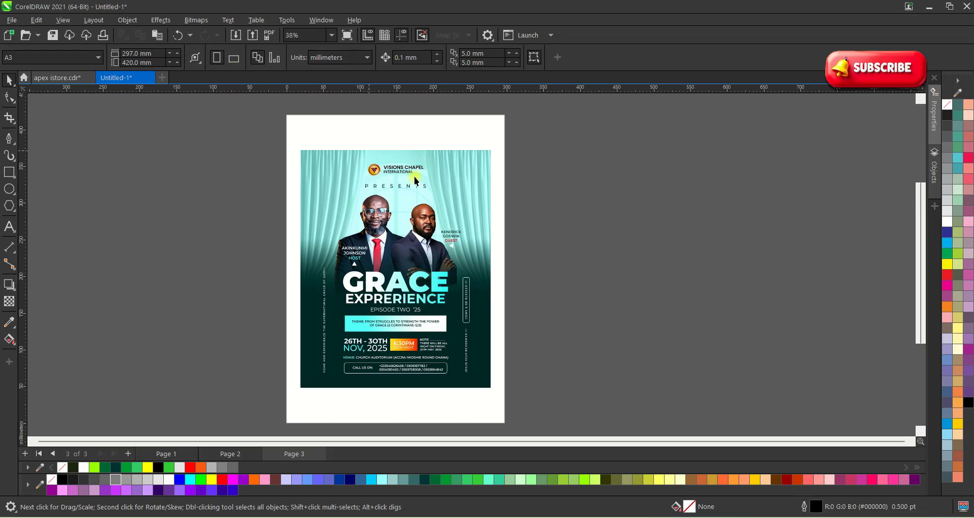
{"action": "scroll", "coordinate": [222, 203], "scroll_direction": "down", "scroll_amount": 1}
{"action": "left_click", "coordinate": [348, 230]}
{"action": "left_click", "coordinate": [423, 223]}
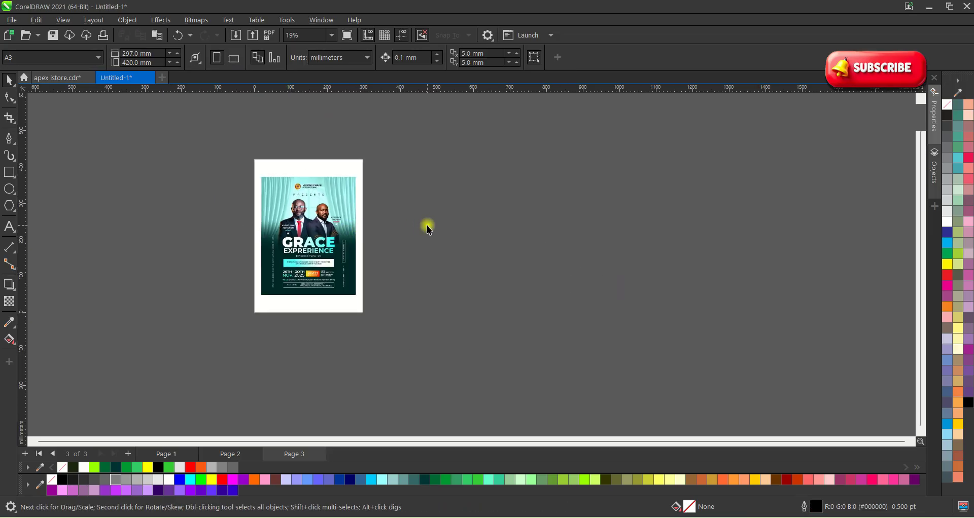
{"action": "key", "text": "ctrl+v"}
Move the curtain and speaker photos right of the reference flyer and delete the duplicate flyer.
{"action": "left_click_drag", "start_coordinate": [311, 244], "coordinate": [497, 252]}
{"action": "scroll", "coordinate": [498, 252], "scroll_direction": "up", "scroll_amount": 2}
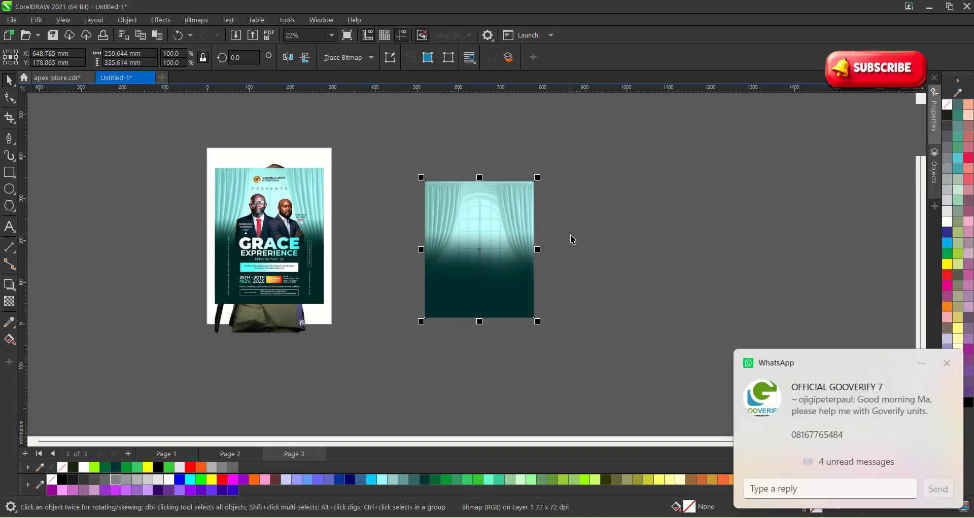
{"action": "left_click_drag", "start_coordinate": [442, 272], "coordinate": [541, 257]}
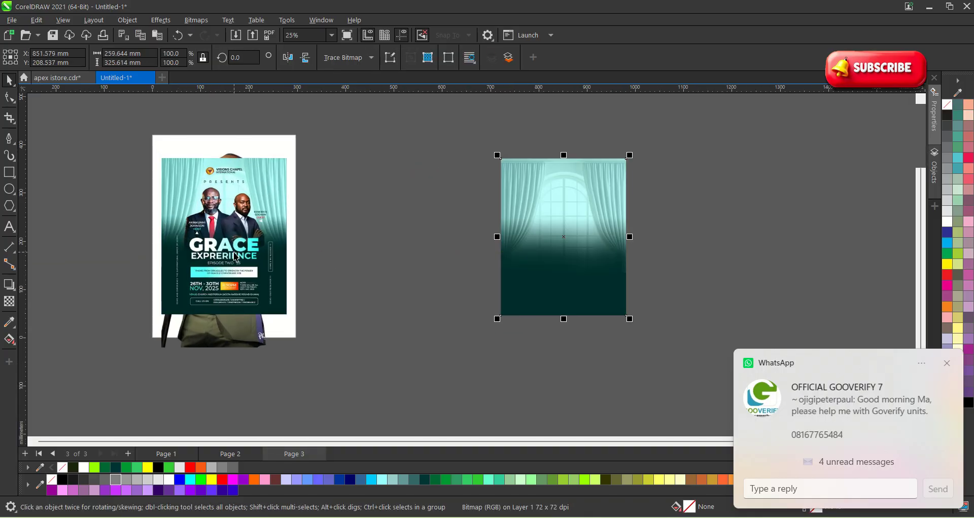
{"action": "left_click_drag", "start_coordinate": [217, 341], "coordinate": [582, 320]}
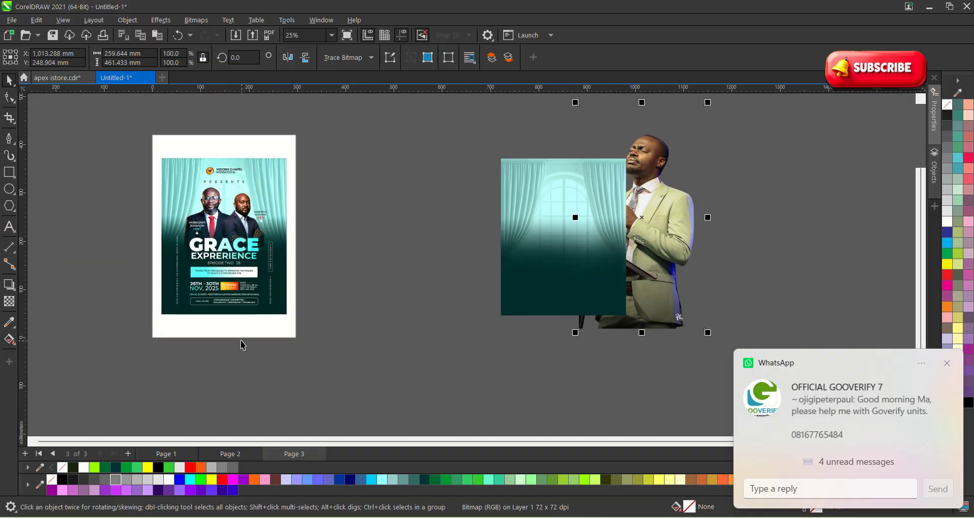
{"action": "left_click_drag", "start_coordinate": [286, 276], "coordinate": [650, 290]}
{"action": "left_click", "coordinate": [217, 244]}
{"action": "left_click", "coordinate": [196, 265]}
{"action": "left_click", "coordinate": [152, 238]}
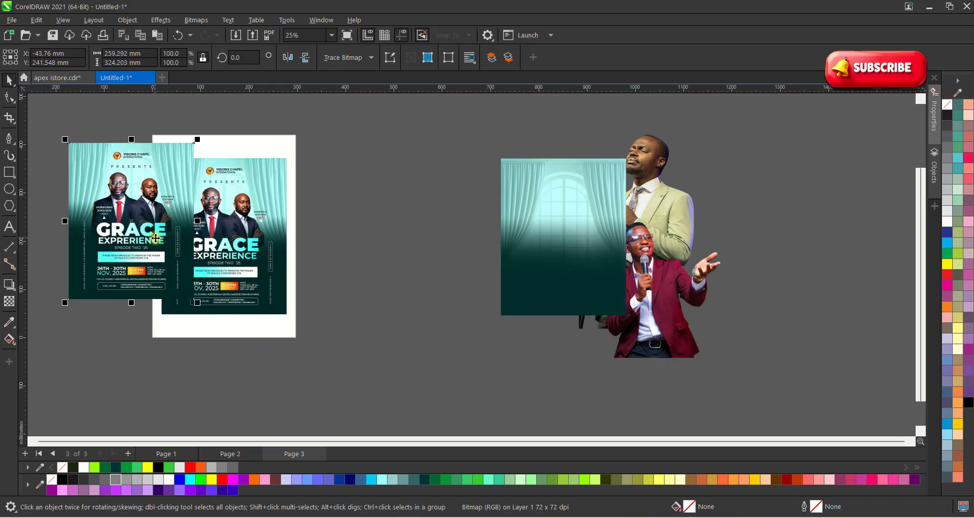
{"action": "key", "text": "Delete"}
{"action": "mouse_move", "coordinate": [528, 242]}
{"action": "left_mouse_down"}
{"action": "mouse_move", "coordinate": [427, 259]}
{"action": "mouse_move", "coordinate": [543, 247]}
{"action": "left_mouse_up"}
Draw an empty rectangle frame beside the reference flyer and select the curtain image.
{"action": "left_click", "coordinate": [20, 178]}
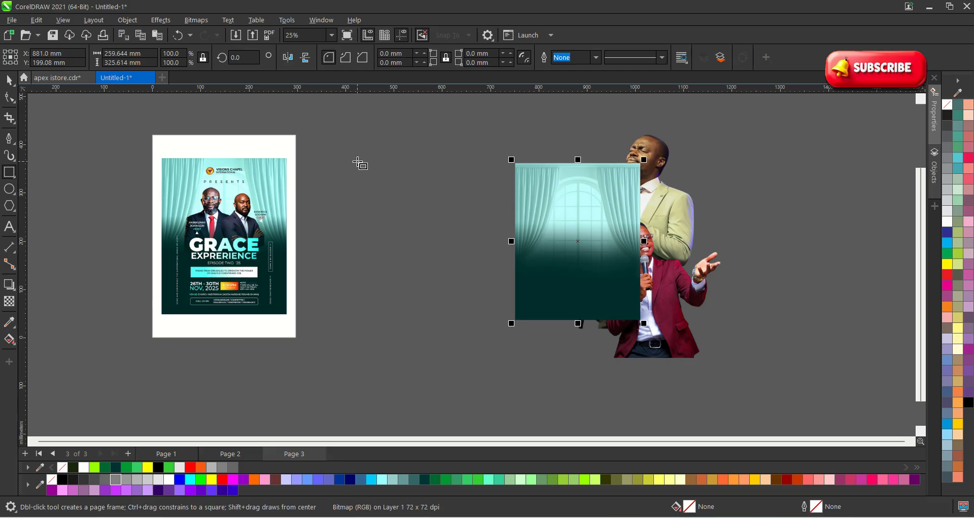
{"action": "left_click_drag", "start_coordinate": [357, 161], "coordinate": [489, 316]}
{"action": "key", "text": "space"}
{"action": "left_click", "coordinate": [750, 252]}
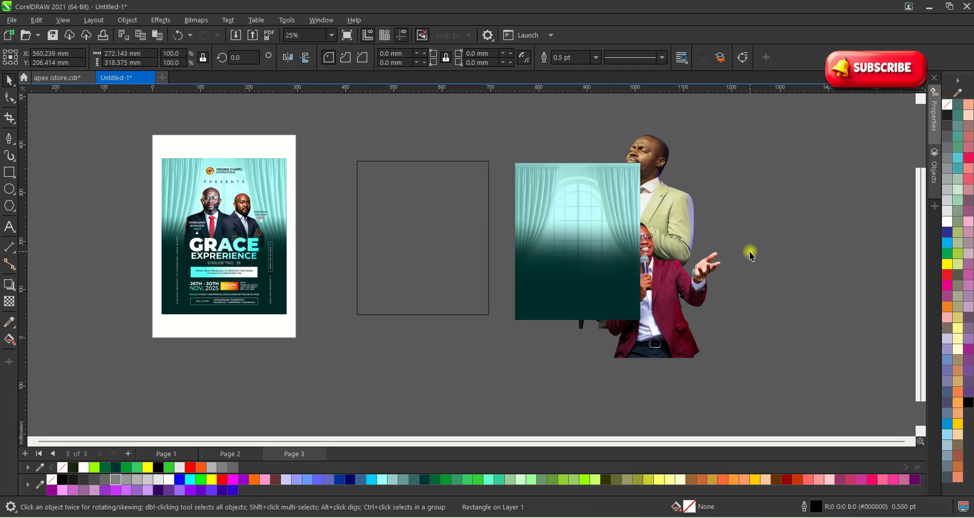
{"action": "left_click", "coordinate": [597, 234]}
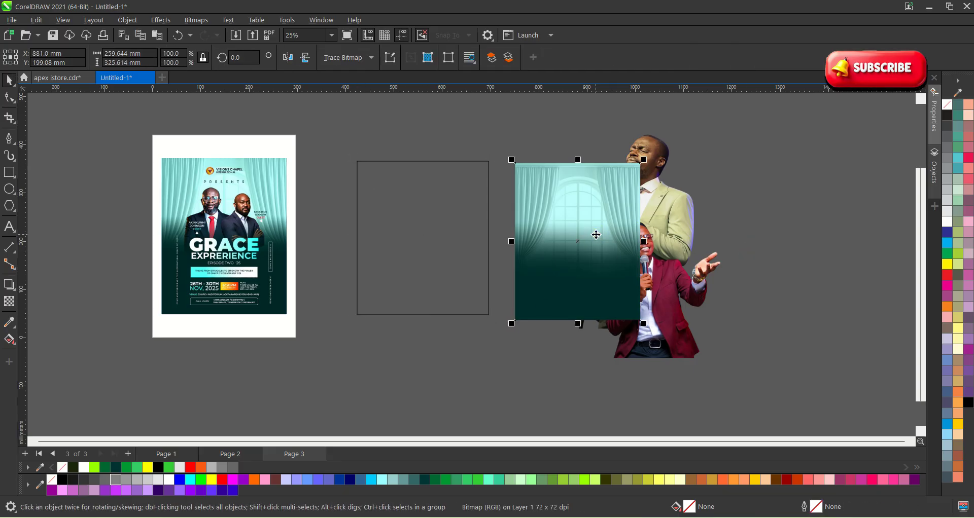
PowerClip the curtain inside the rectangle and enlarge it to fill the frame.
{"action": "left_click", "coordinate": [127, 20]}
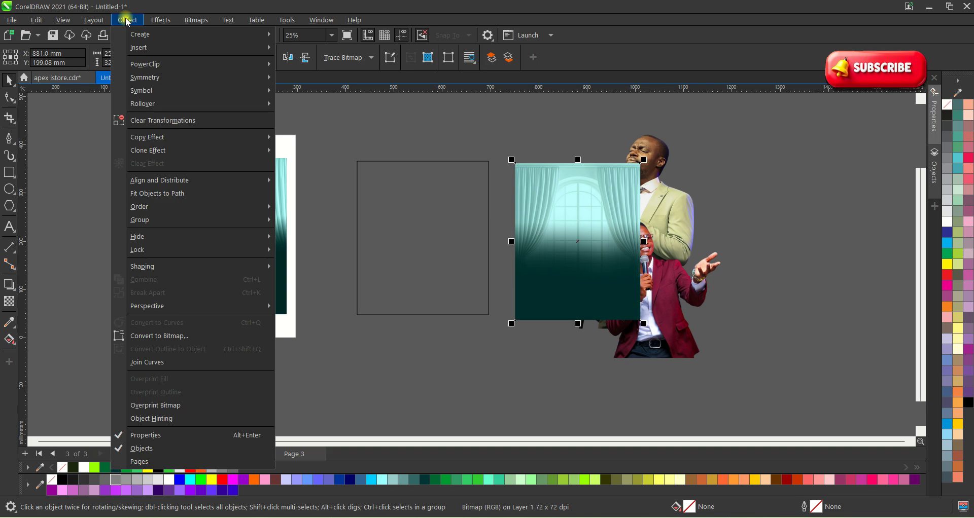
{"action": "mouse_move", "coordinate": [231, 69]}
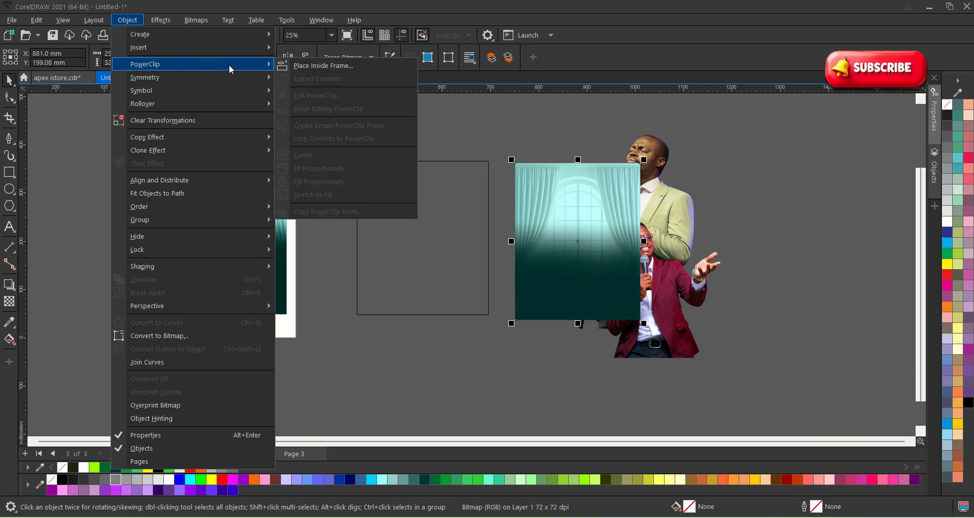
{"action": "left_click", "coordinate": [309, 65]}
{"action": "left_click", "coordinate": [409, 204]}
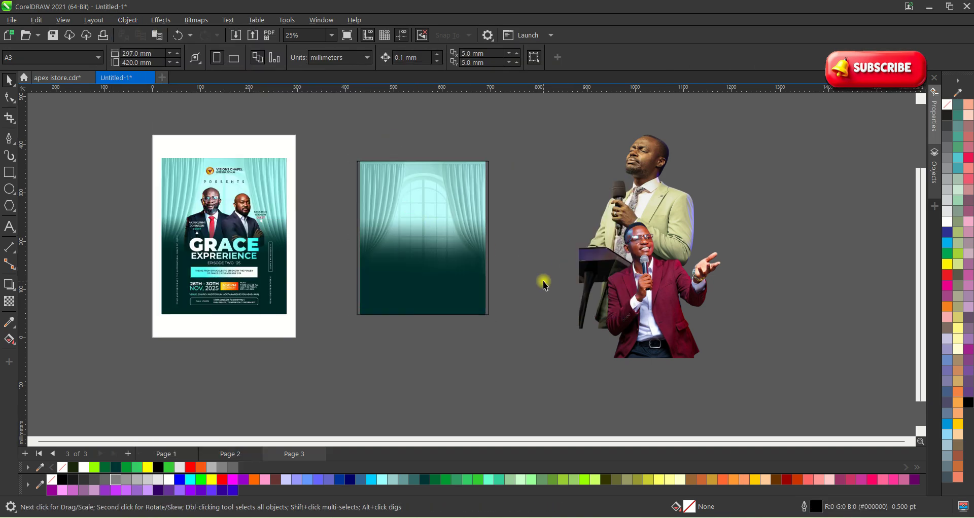
{"action": "left_click", "coordinate": [406, 250], "text": "ctrl"}
{"action": "scroll", "coordinate": [469, 307], "scroll_direction": "up", "scroll_amount": 1}
{"action": "scroll", "coordinate": [469, 308], "scroll_direction": "up", "scroll_amount": 1}
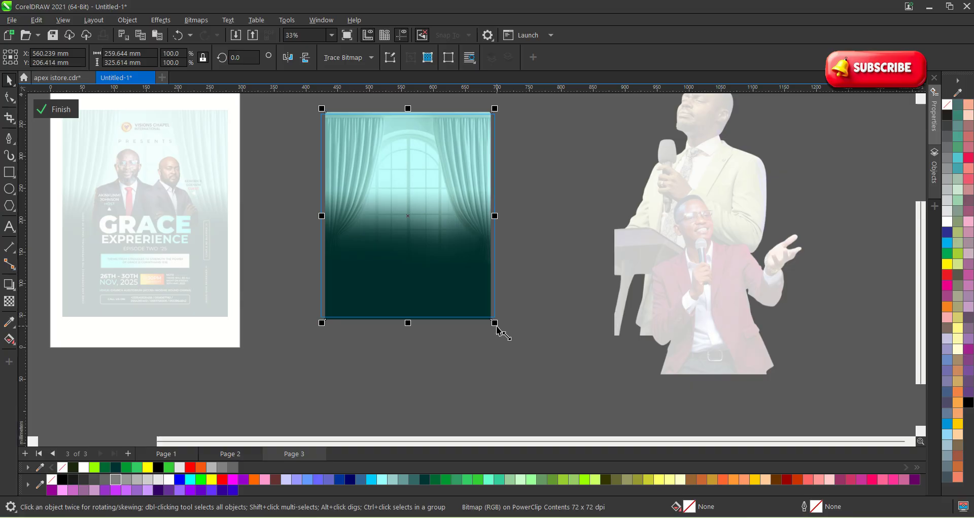
{"action": "left_click_drag", "start_coordinate": [496, 327], "coordinate": [513, 335]}
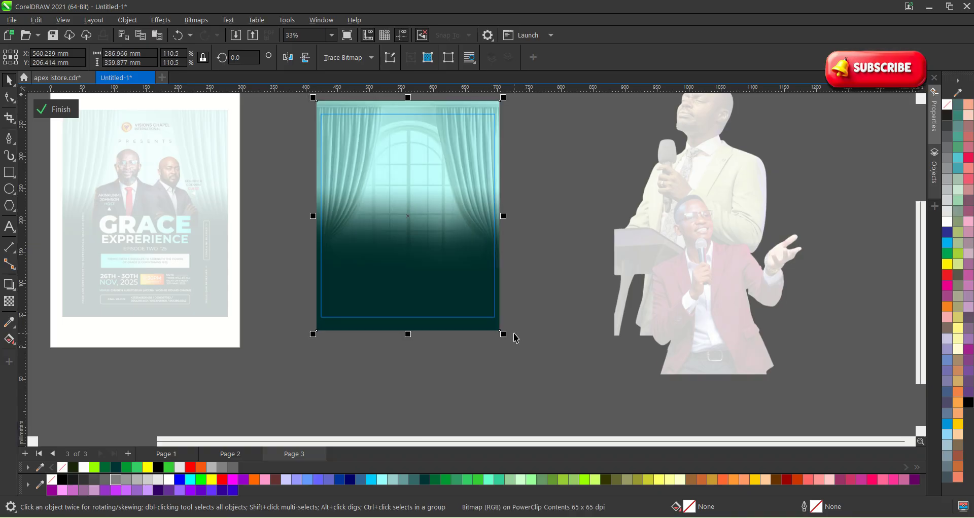
{"action": "left_click", "coordinate": [67, 113]}
Scale down the green-suit and red-jacket speaker photos and move them next to each other.
{"action": "scroll", "coordinate": [524, 282], "scroll_direction": "down", "scroll_amount": 2}
{"action": "left_click", "coordinate": [524, 283]}
{"action": "left_click", "coordinate": [588, 276]}
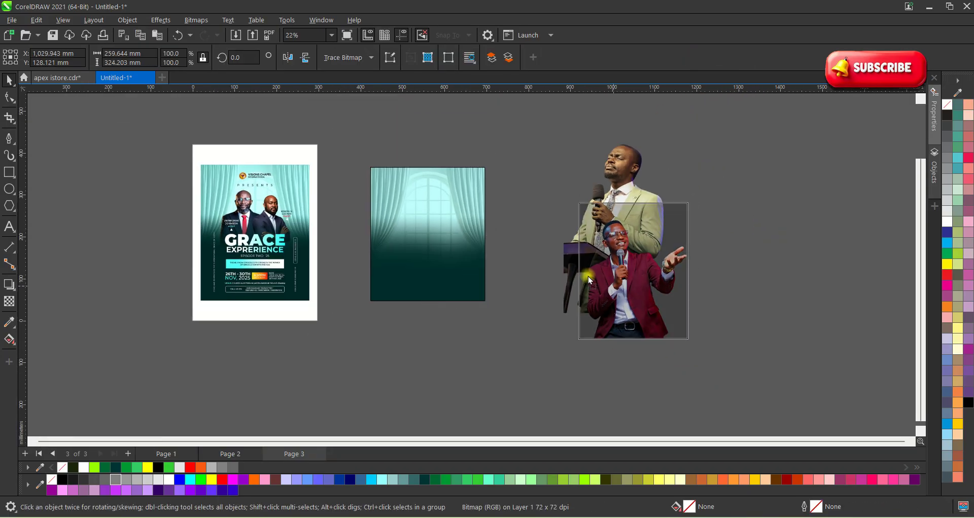
{"action": "left_click_drag", "start_coordinate": [588, 276], "coordinate": [625, 200]}
{"action": "scroll", "coordinate": [611, 207], "scroll_direction": "up", "scroll_amount": 1}
{"action": "left_click_drag", "start_coordinate": [566, 264], "coordinate": [494, 267]}
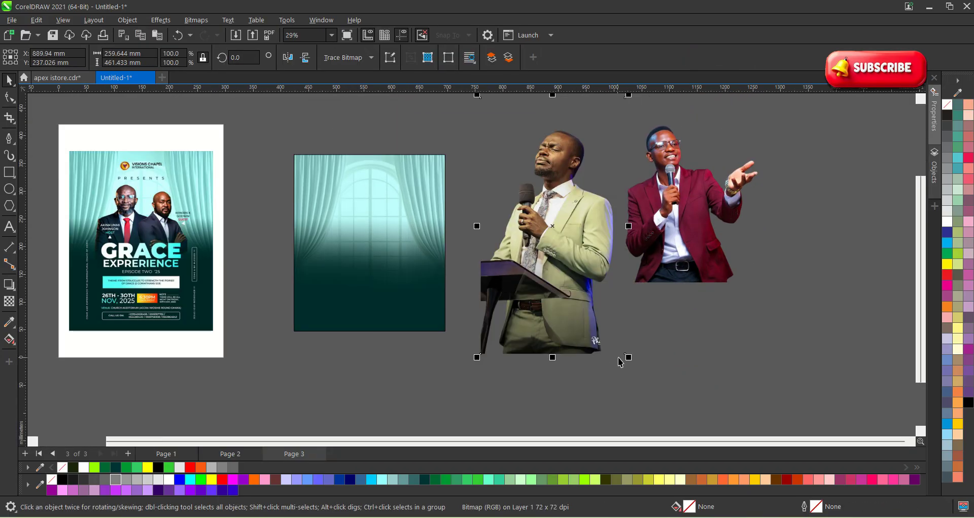
{"action": "left_click_drag", "start_coordinate": [629, 358], "coordinate": [611, 327]}
{"action": "left_click_drag", "start_coordinate": [567, 263], "coordinate": [536, 249]}
{"action": "left_click", "coordinate": [658, 223]}
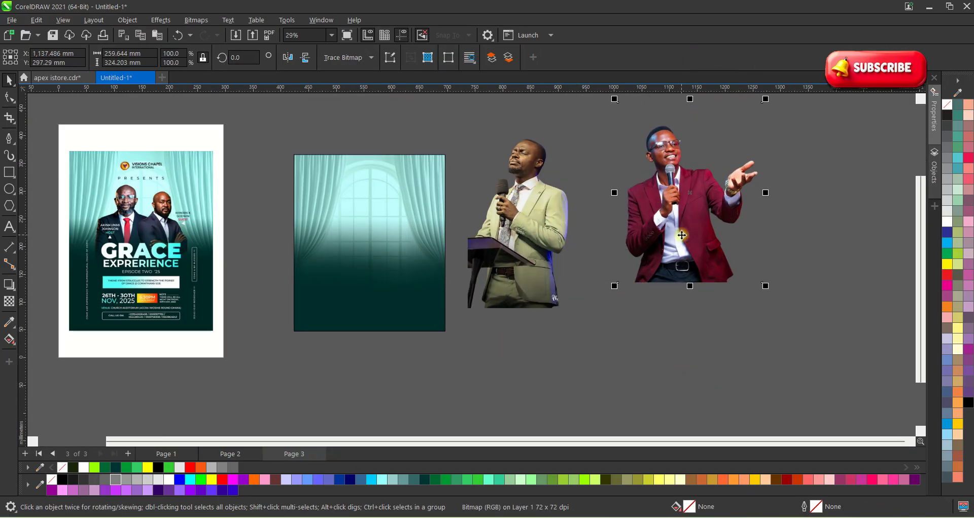
{"action": "left_click_drag", "start_coordinate": [683, 233], "coordinate": [636, 260]}
{"action": "left_click_drag", "start_coordinate": [723, 315], "coordinate": [710, 300]}
Shrink the green-suit man further and overlap the red-jacket man in front of him.
{"action": "left_click", "coordinate": [543, 288]}
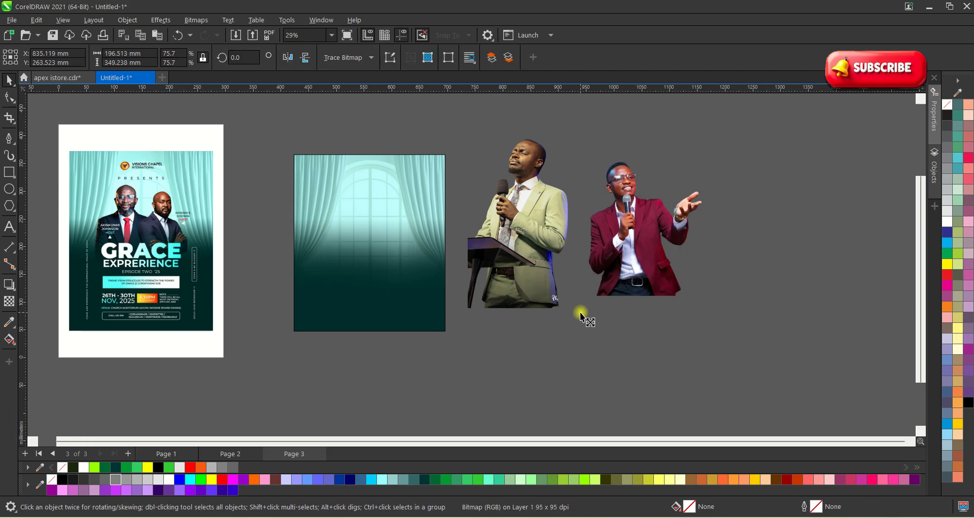
{"action": "left_click_drag", "start_coordinate": [580, 312], "coordinate": [570, 295]}
{"action": "left_click_drag", "start_coordinate": [531, 264], "coordinate": [565, 277]}
{"action": "scroll", "coordinate": [557, 231], "scroll_direction": "up", "scroll_amount": 2}
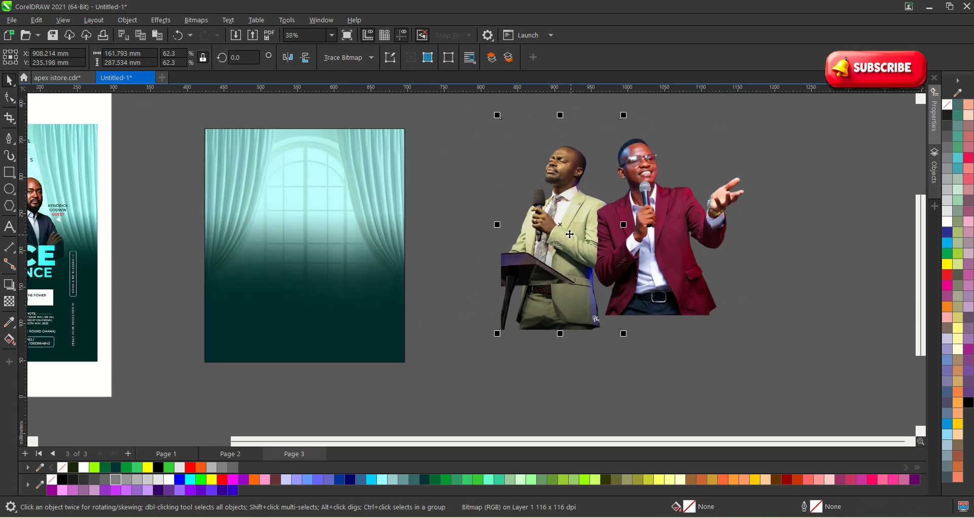
{"action": "left_click_drag", "start_coordinate": [549, 220], "coordinate": [547, 214]}
{"action": "left_click_drag", "start_coordinate": [681, 224], "coordinate": [657, 230]}
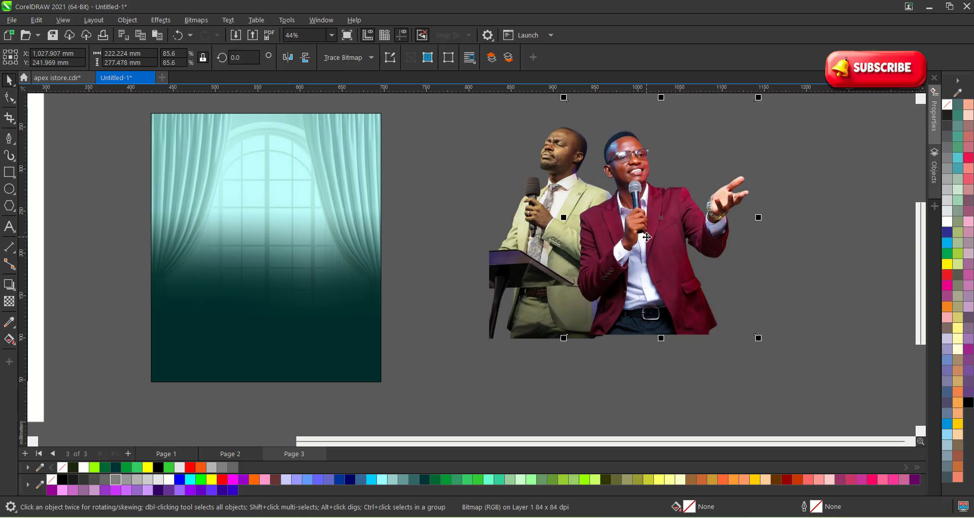
Select both speaker photos together, dismissing the move-or-copy prompt.
{"action": "left_click", "coordinate": [603, 243]}
{"action": "scroll", "coordinate": [694, 243], "scroll_direction": "down", "scroll_amount": 2}
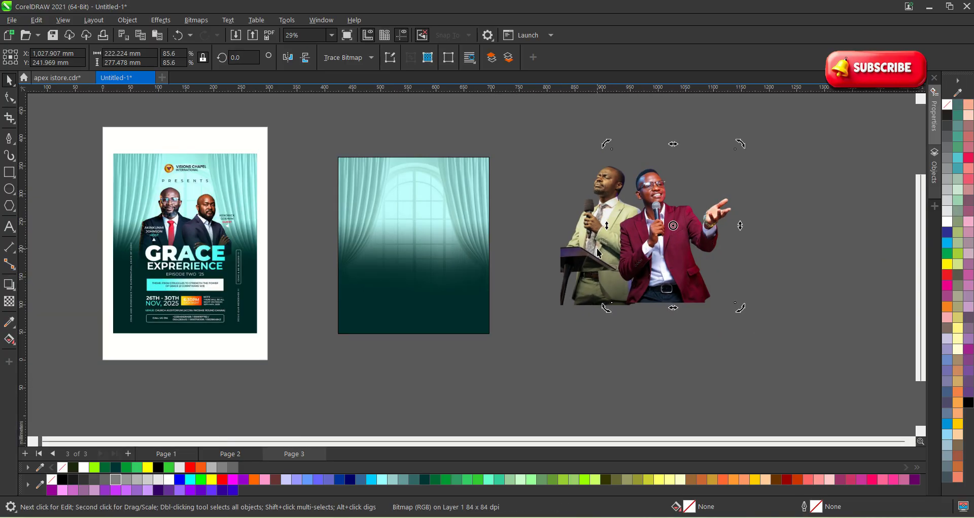
{"action": "left_click", "coordinate": [594, 234], "text": "shift"}
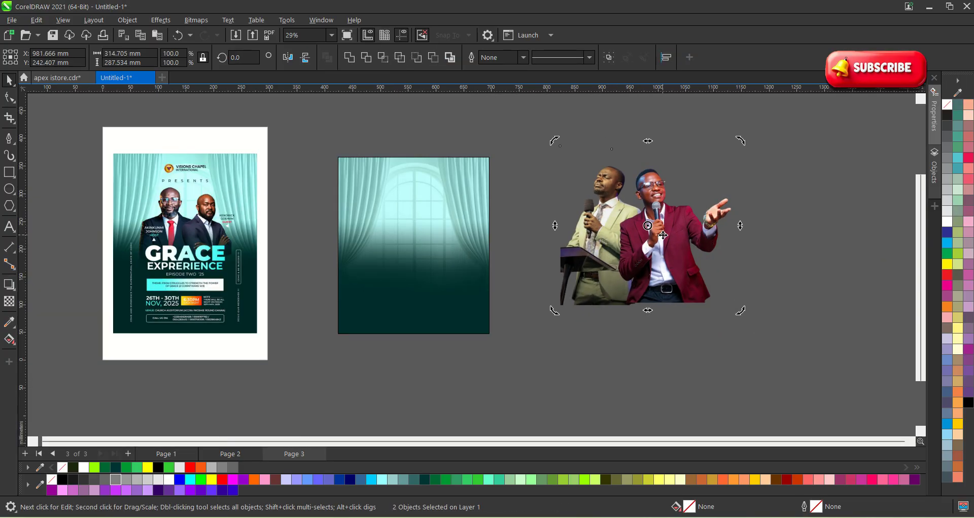
{"action": "left_click_drag", "start_coordinate": [663, 235], "coordinate": [671, 259]}
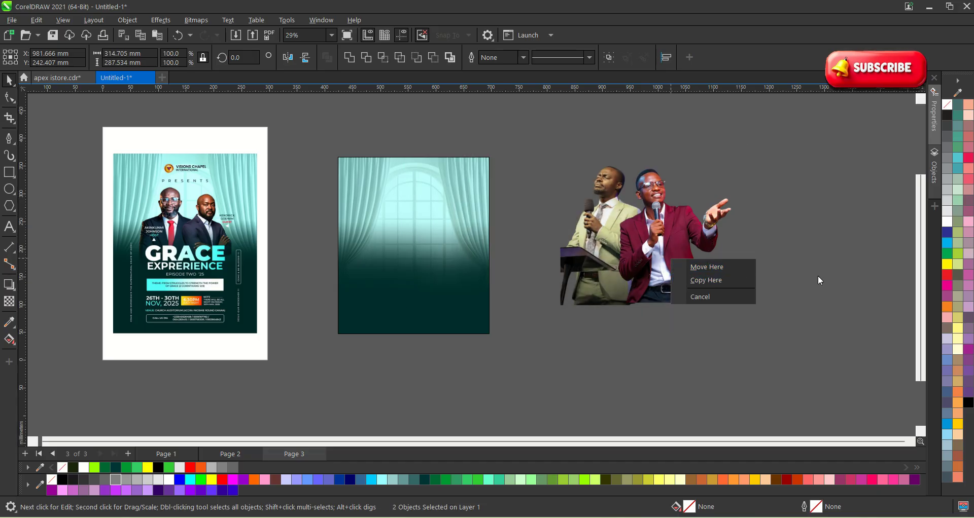
{"action": "left_click", "coordinate": [782, 286]}
{"action": "left_click", "coordinate": [799, 304]}
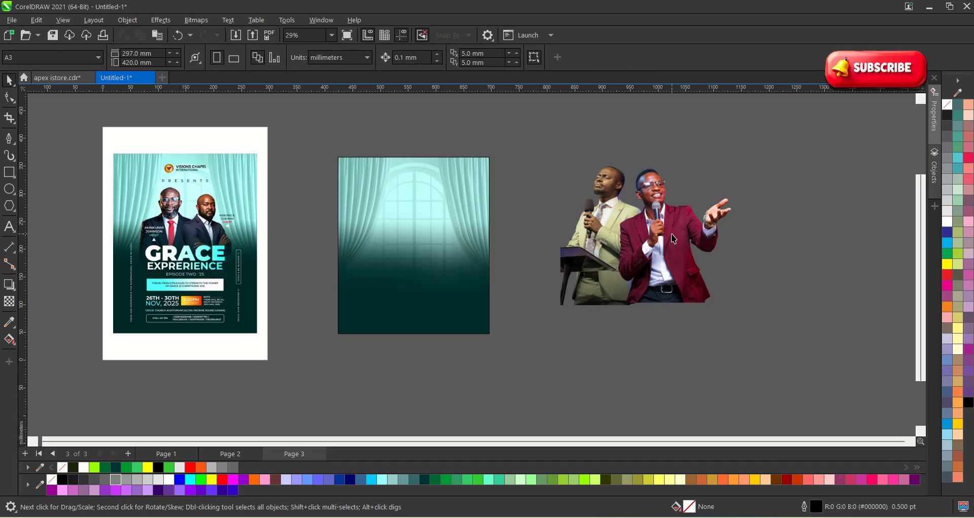
{"action": "left_click", "coordinate": [671, 237]}
{"action": "left_click", "coordinate": [598, 258], "text": "shift"}
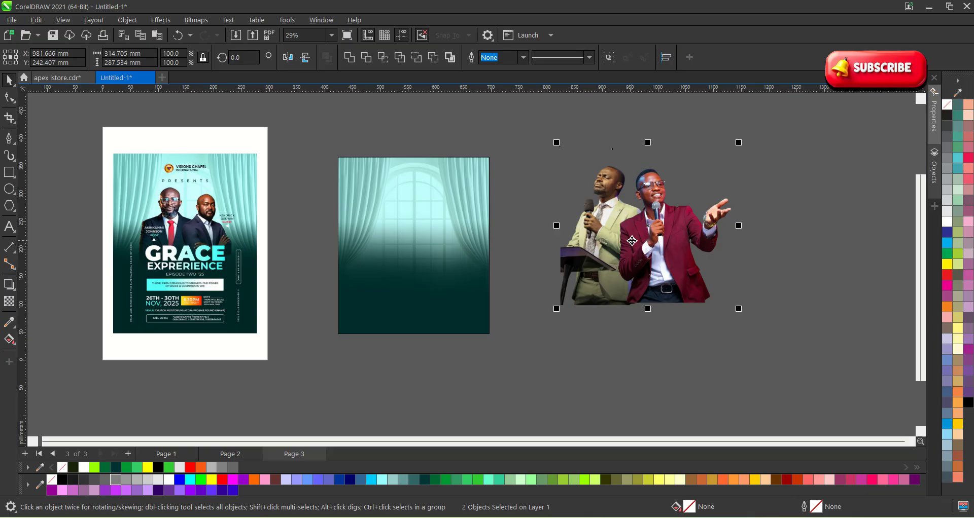
Right-drag both speaker photos onto the curtain and PowerClip them inside its frame.
{"action": "left_click_drag", "start_coordinate": [655, 231], "coordinate": [424, 232]}
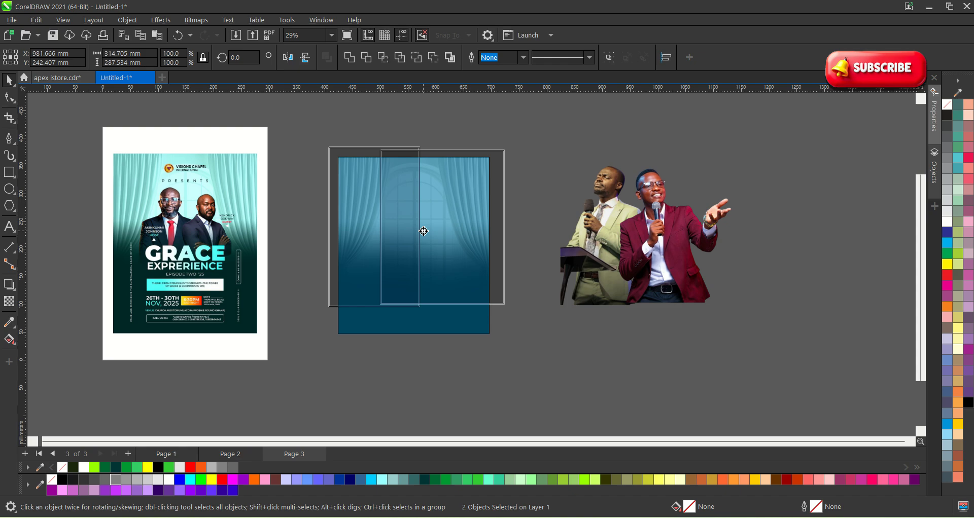
{"action": "mouse_move", "coordinate": [424, 231]}
{"action": "left_mouse_down"}
{"action": "mouse_move", "coordinate": [413, 244]}
{"action": "mouse_move", "coordinate": [404, 235]}
{"action": "mouse_move", "coordinate": [422, 231]}
{"action": "left_mouse_up"}
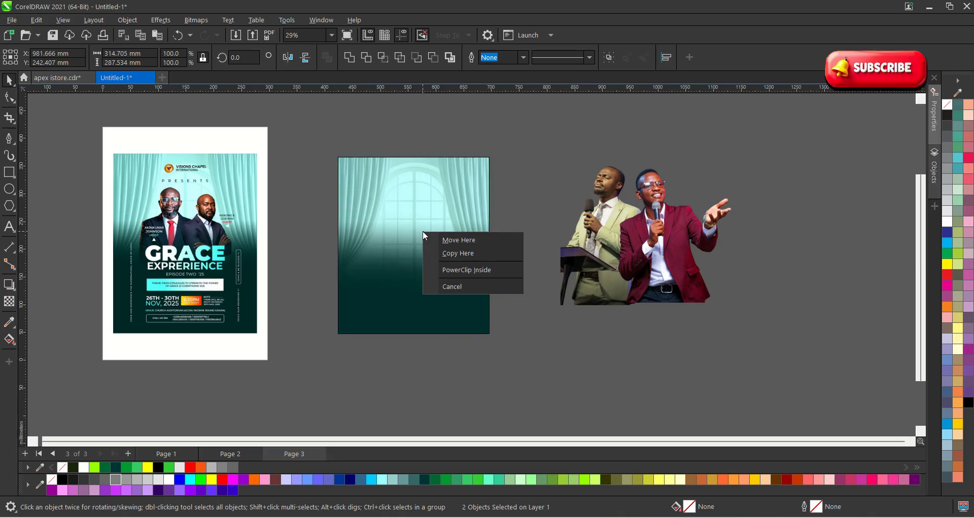
{"action": "left_click", "coordinate": [467, 272]}
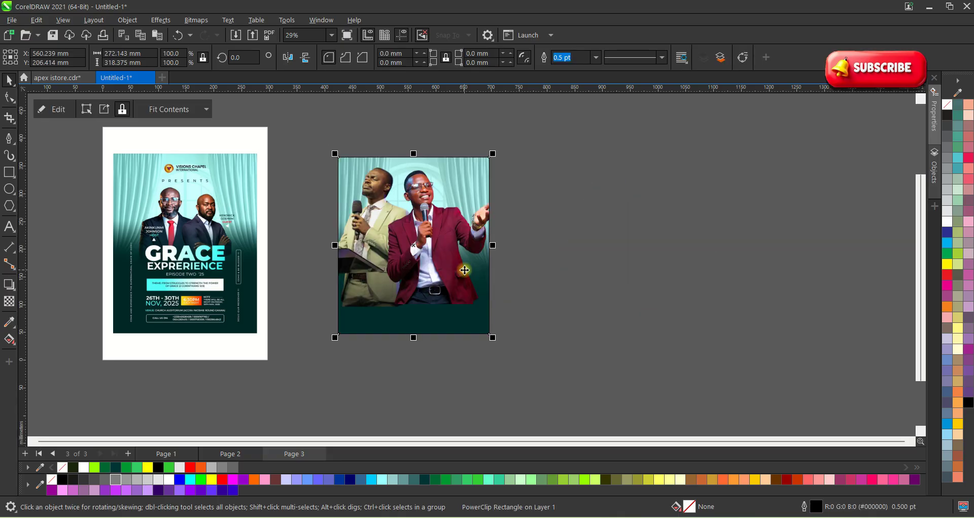
{"action": "left_click", "coordinate": [693, 329]}
{"action": "left_click", "coordinate": [458, 247]}
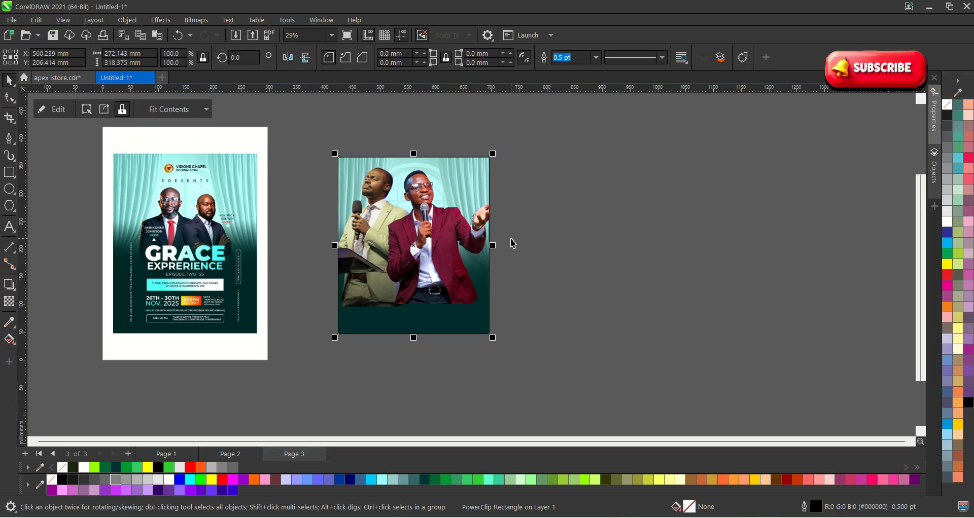
{"action": "left_click", "coordinate": [635, 310]}
Inside the frame, resize and reposition both speakers together.
{"action": "double_click", "coordinate": [478, 262]}
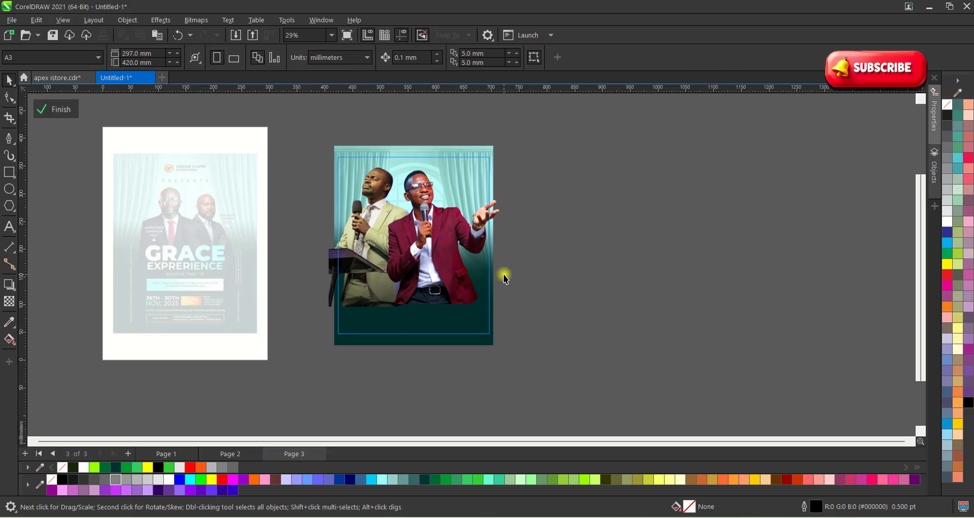
{"action": "left_click", "coordinate": [411, 239]}
{"action": "left_click", "coordinate": [491, 316], "text": "shift"}
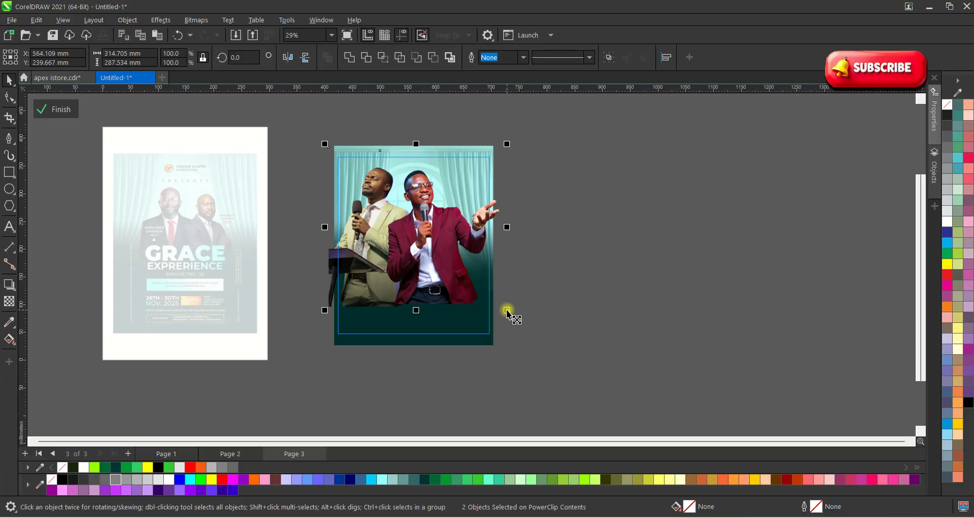
{"action": "left_click_drag", "start_coordinate": [506, 311], "coordinate": [482, 288]}
{"action": "scroll", "coordinate": [366, 252], "scroll_direction": "up", "scroll_amount": 1}
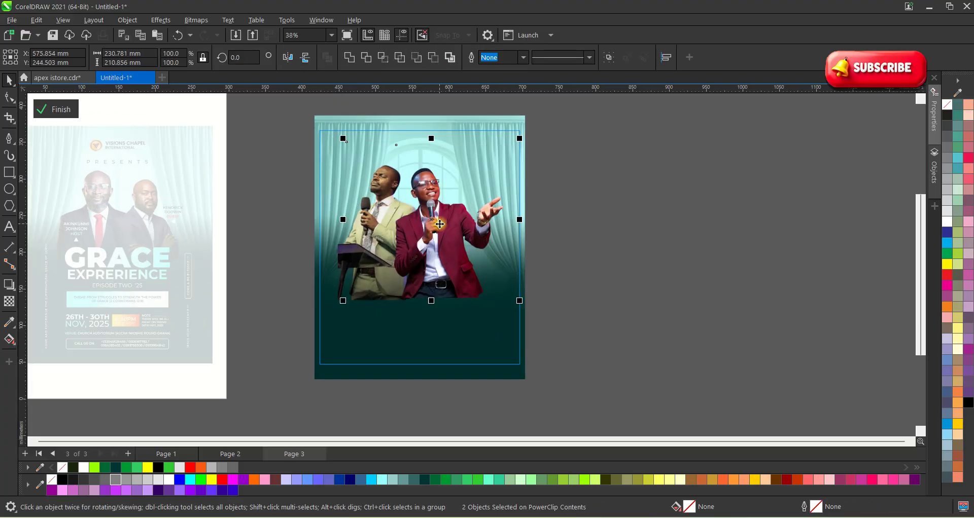
{"action": "left_click_drag", "start_coordinate": [439, 224], "coordinate": [433, 224]}
{"action": "left_click_drag", "start_coordinate": [515, 305], "coordinate": [526, 314]}
{"action": "left_click_drag", "start_coordinate": [431, 252], "coordinate": [432, 266]}
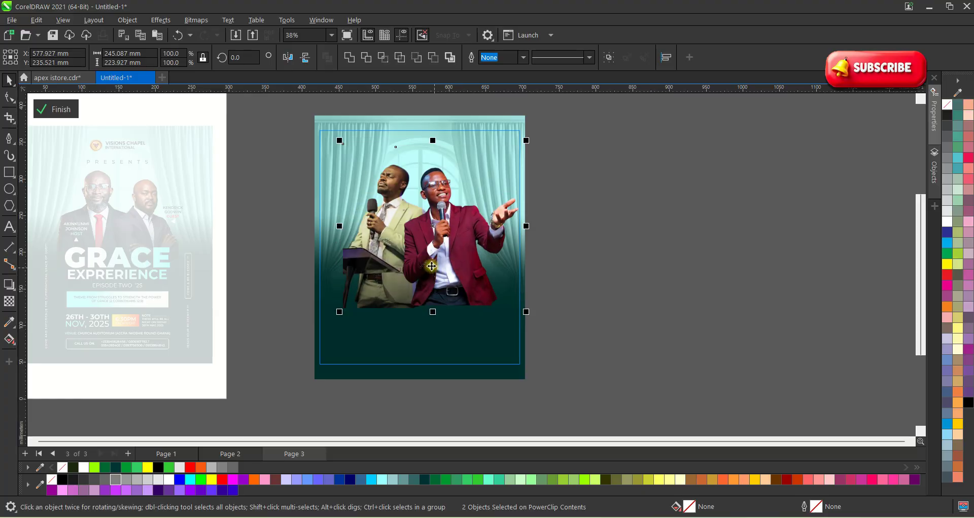
Move the curtain image up and enlarge it to fill the frame, then finish editing.
{"action": "left_click", "coordinate": [652, 203]}
{"action": "left_click", "coordinate": [494, 337]}
{"action": "left_click", "coordinate": [494, 336]}
{"action": "left_click_drag", "start_coordinate": [493, 336], "coordinate": [491, 309]}
{"action": "left_click_drag", "start_coordinate": [526, 354], "coordinate": [550, 379]}
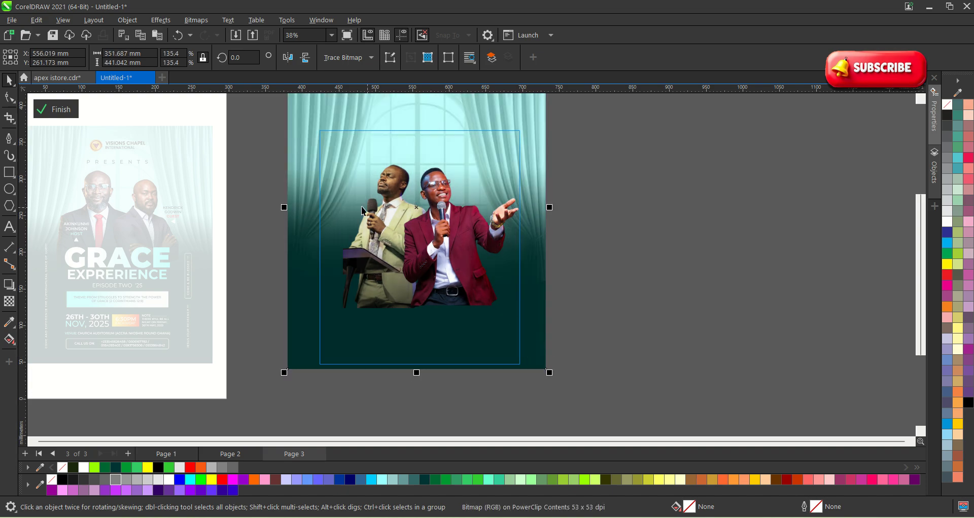
{"action": "left_click", "coordinate": [71, 109]}
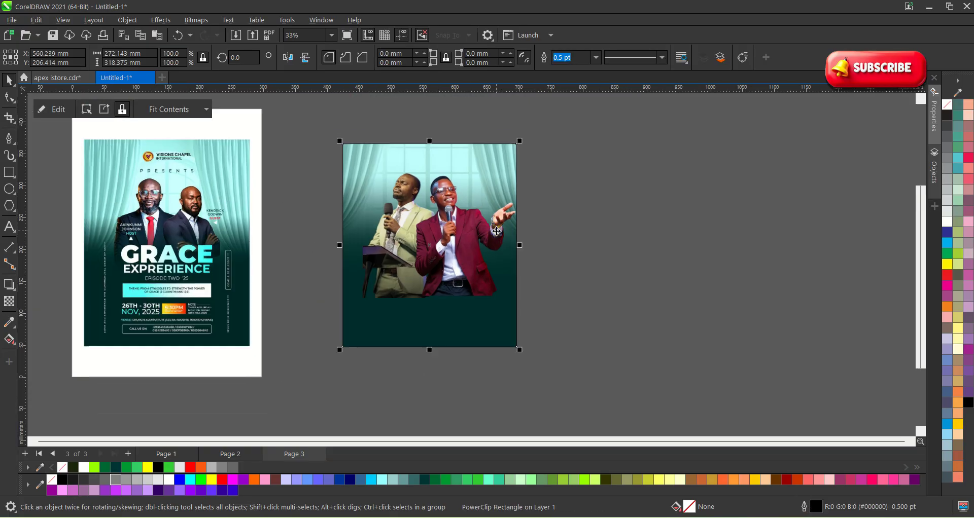
Reopen the frame contents and select the green-suit, then the red-jacket speaker photo.
{"action": "scroll", "coordinate": [470, 237], "scroll_direction": "down", "scroll_amount": 1}
{"action": "scroll", "coordinate": [471, 238], "scroll_direction": "up", "scroll_amount": 2}
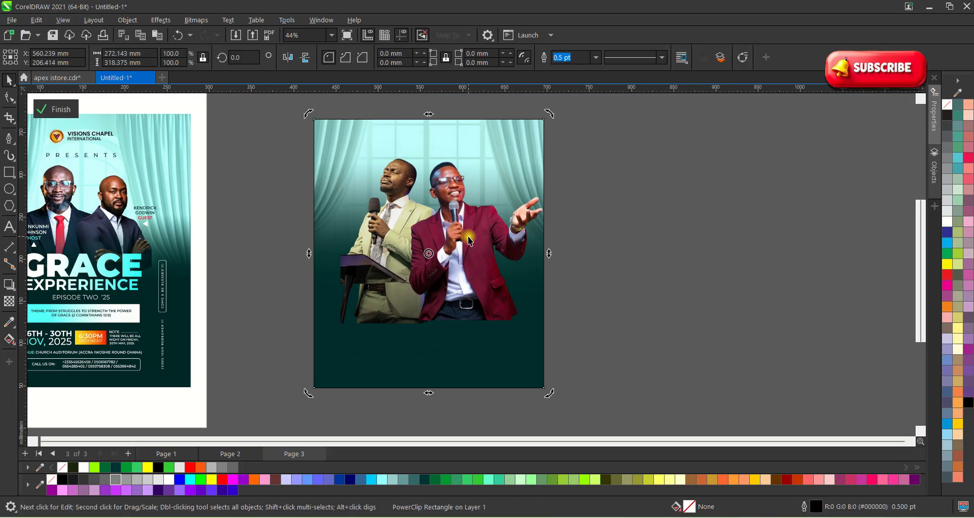
{"action": "double_click", "coordinate": [468, 236]}
{"action": "left_click", "coordinate": [366, 249]}
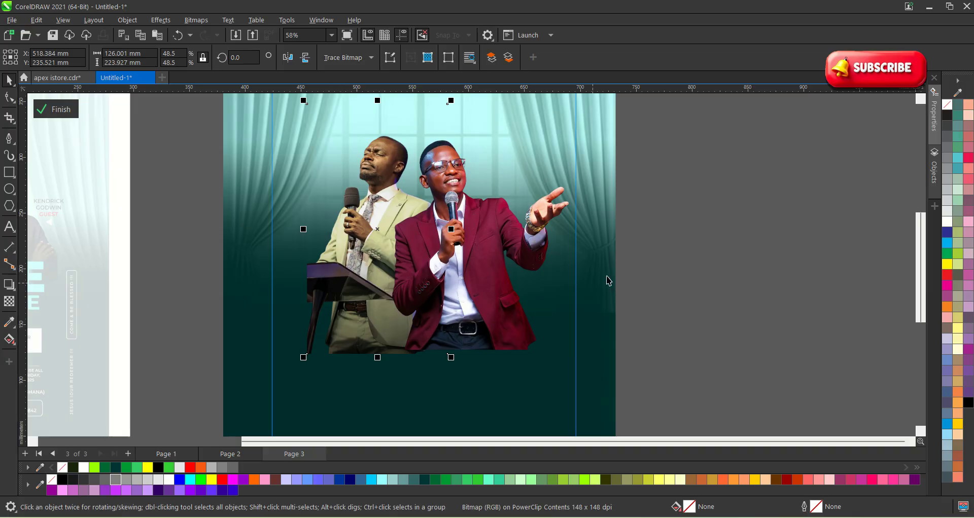
{"action": "left_click", "coordinate": [661, 300]}
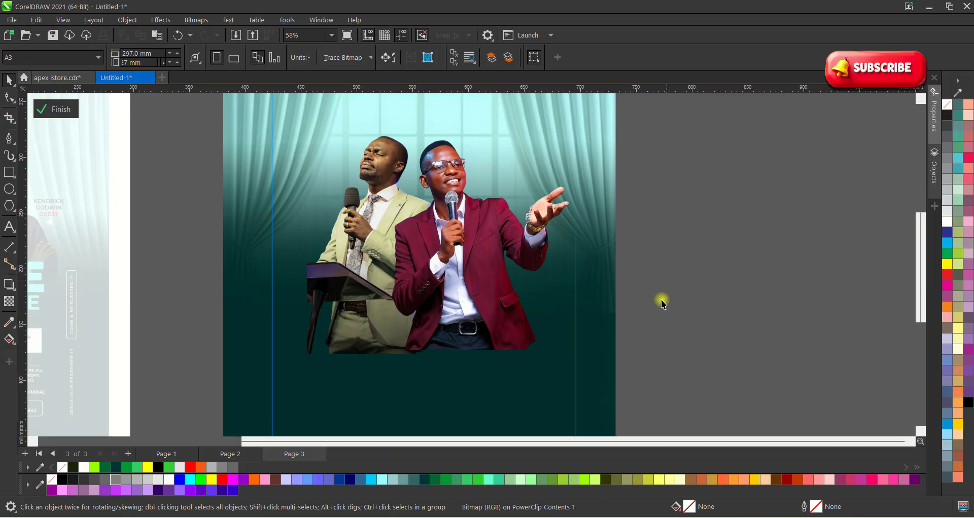
{"action": "left_click", "coordinate": [476, 245]}
Fade the bottom of the red-jacket speaker photo with a transparency gradient.
{"action": "left_click", "coordinate": [10, 301]}
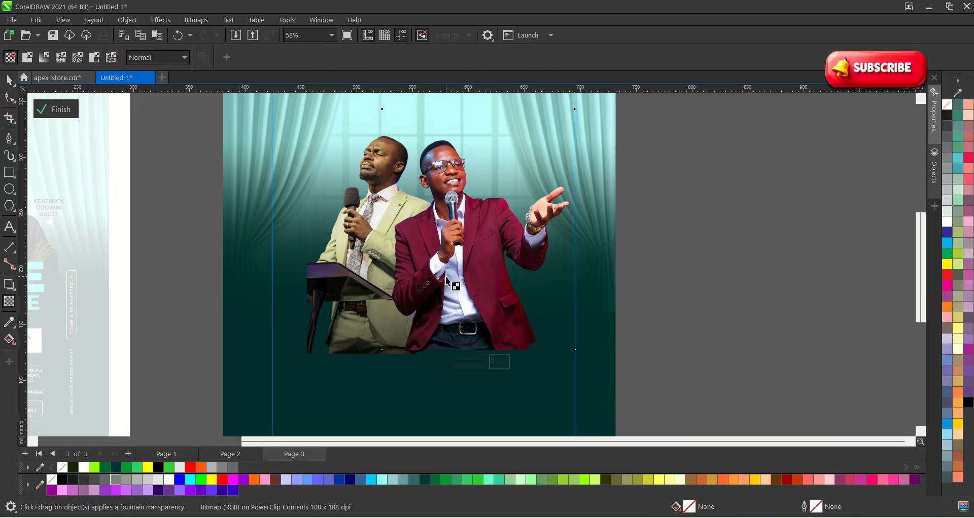
{"action": "mouse_move", "coordinate": [460, 258]}
{"action": "left_mouse_down"}
{"action": "mouse_move", "coordinate": [459, 322]}
{"action": "mouse_move", "coordinate": [461, 239]}
{"action": "left_mouse_up"}
{"action": "key", "text": "space"}
{"action": "left_click", "coordinate": [676, 324]}
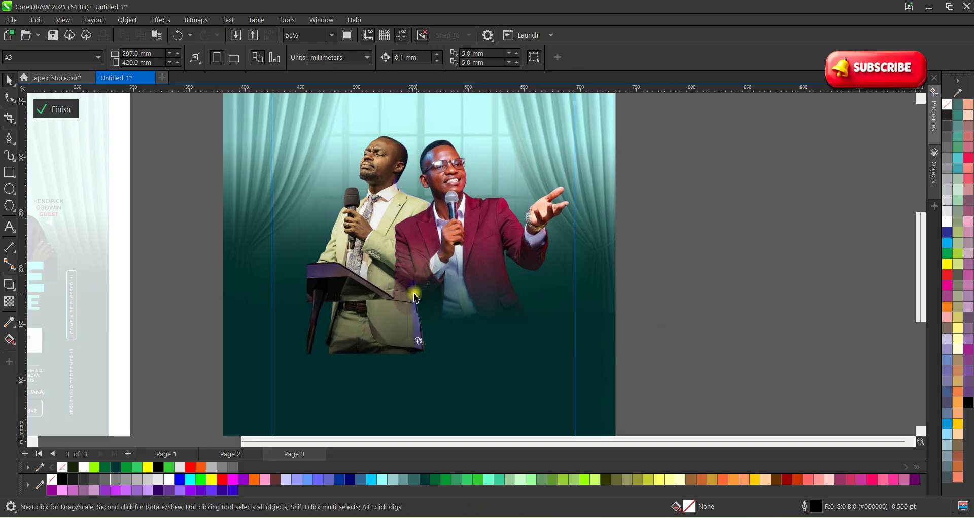
Fade the bottom of the green-suit speaker photo, raise the fade slightly, and finish the frame edit.
{"action": "left_click", "coordinate": [343, 317]}
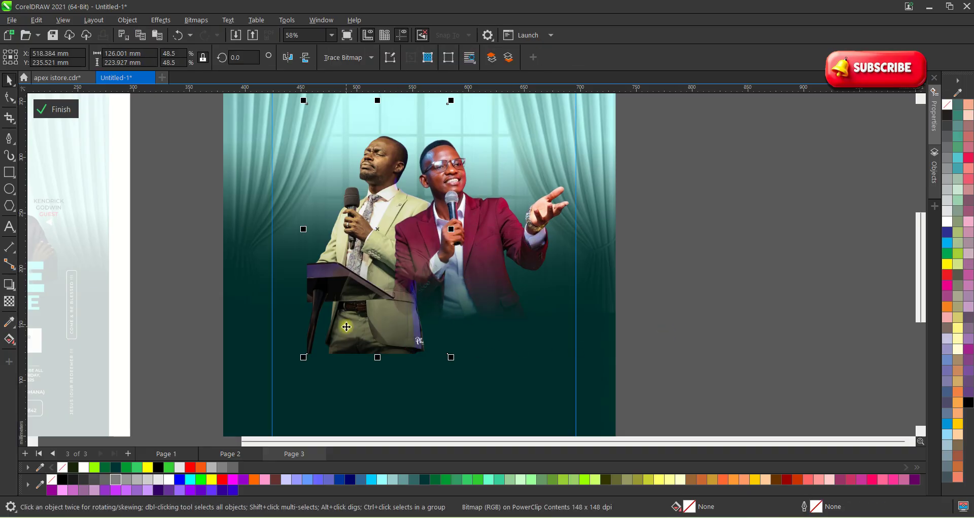
{"action": "left_click", "coordinate": [9, 301]}
{"action": "left_click_drag", "start_coordinate": [360, 244], "coordinate": [356, 289]}
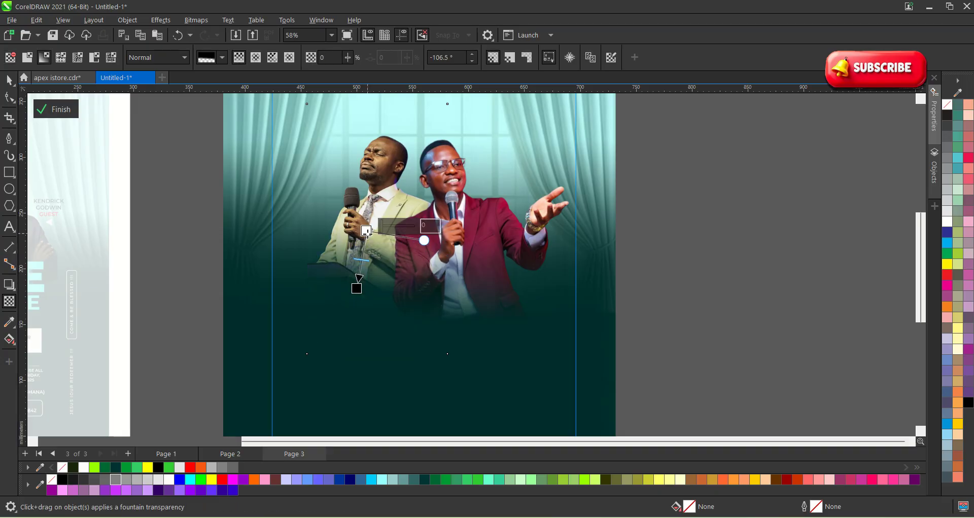
{"action": "key", "text": "space"}
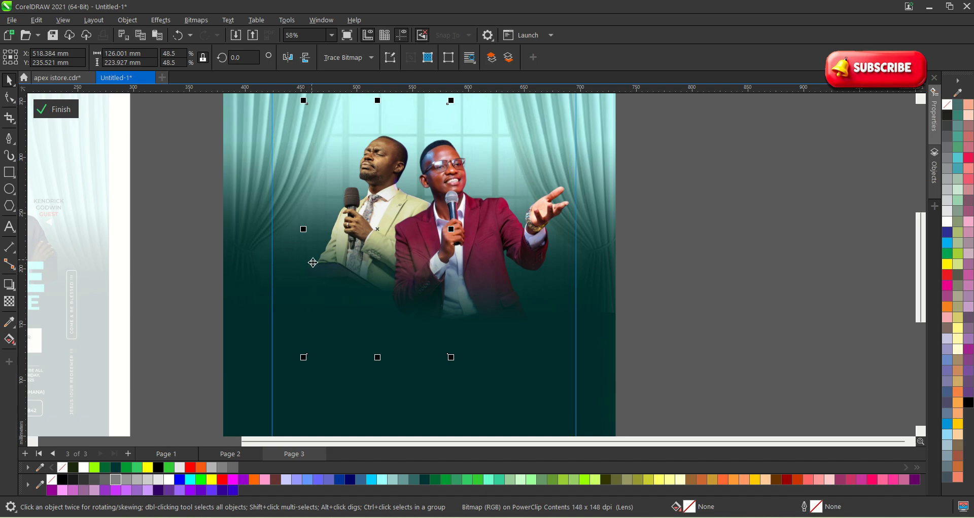
{"action": "scroll", "coordinate": [313, 263], "scroll_direction": "up", "scroll_amount": 2}
{"action": "key", "text": "space"}
{"action": "left_click_drag", "start_coordinate": [370, 297], "coordinate": [370, 291]}
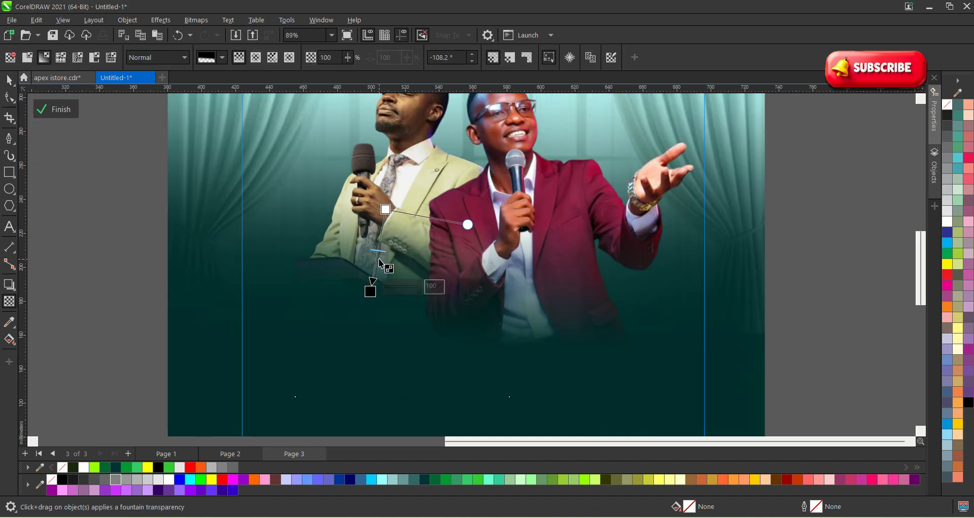
{"action": "key", "text": "space"}
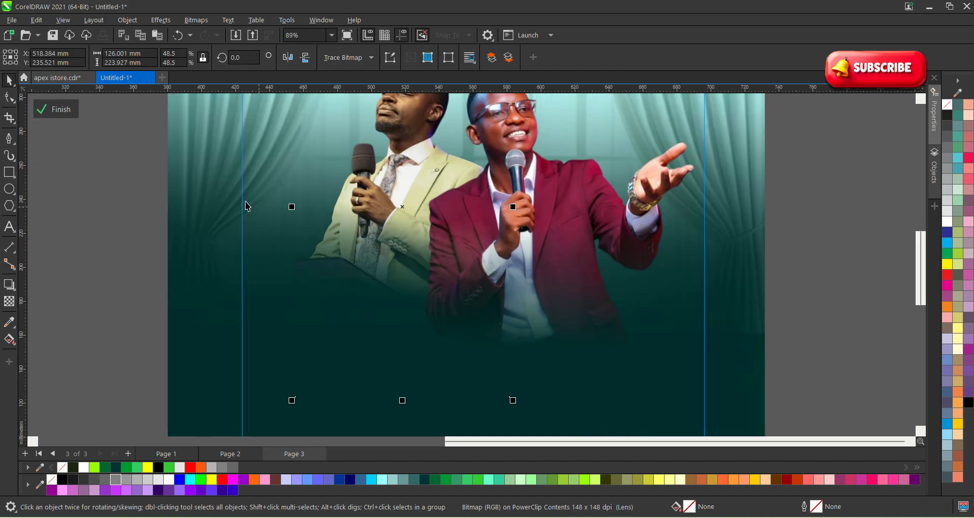
{"action": "left_click", "coordinate": [61, 110]}
{"action": "scroll", "coordinate": [346, 172], "scroll_direction": "down", "scroll_amount": 3}
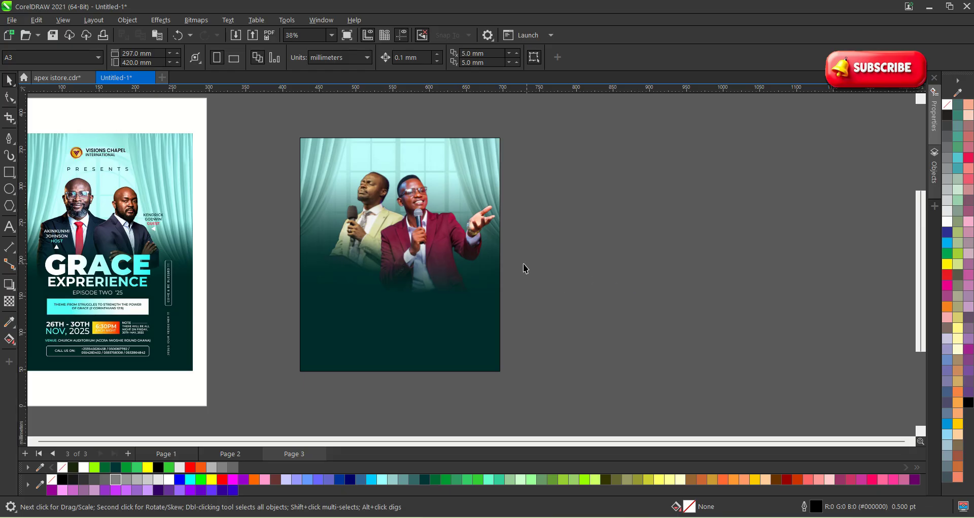
Inside the PowerClip, shift the red-jacket photo right, move the left photo down, and shrink the red-jacket photo.
{"action": "double_click", "coordinate": [412, 239]}
{"action": "left_click_drag", "start_coordinate": [412, 239], "coordinate": [420, 238]}
{"action": "left_click", "coordinate": [358, 245]}
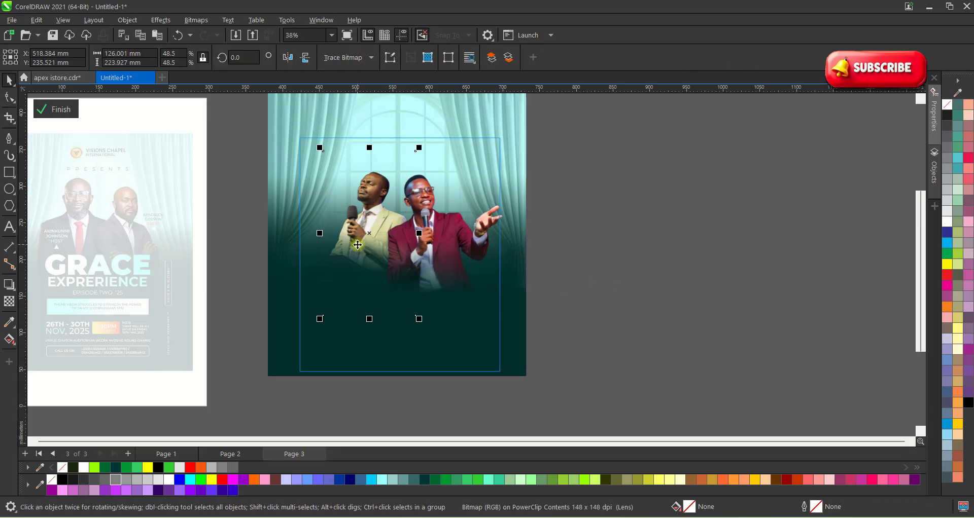
{"action": "left_click_drag", "start_coordinate": [358, 245], "coordinate": [364, 255]}
{"action": "left_click", "coordinate": [450, 253]}
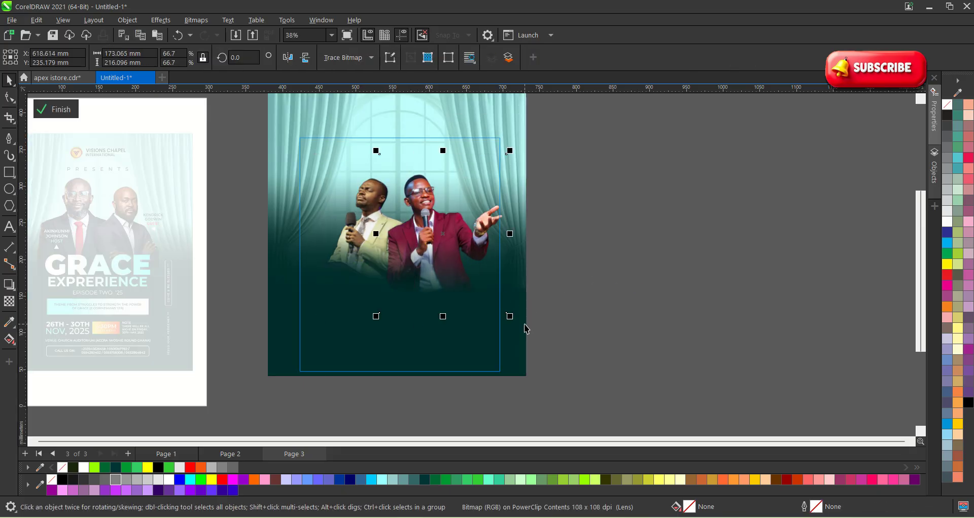
{"action": "left_click_drag", "start_coordinate": [510, 317], "coordinate": [499, 306]}
{"action": "scroll", "coordinate": [426, 248], "scroll_direction": "up", "scroll_amount": 3}
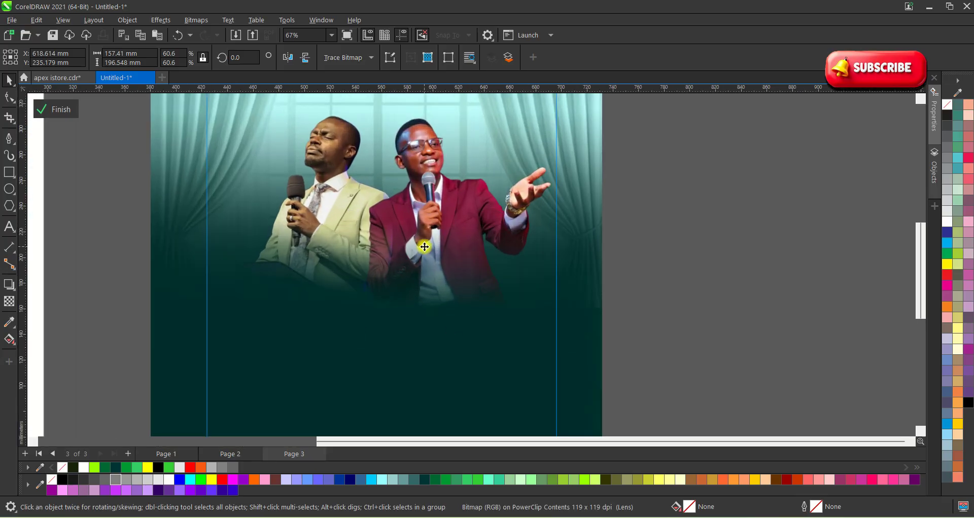
{"action": "scroll", "coordinate": [460, 234], "scroll_direction": "down", "scroll_amount": 1}
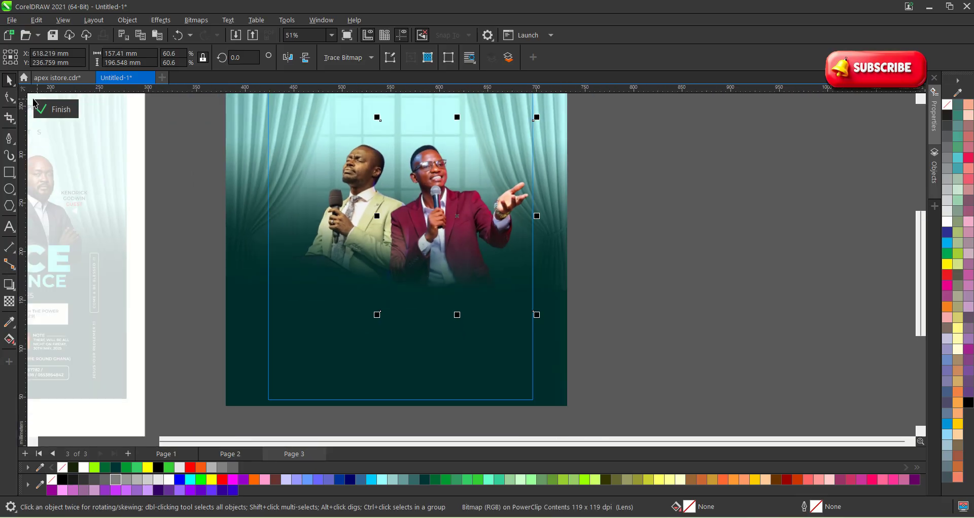
{"action": "left_click", "coordinate": [43, 111]}
Select and deselect the background frame to check the rearranged speaker photos.
{"action": "scroll", "coordinate": [519, 249], "scroll_direction": "down", "scroll_amount": 2}
{"action": "scroll", "coordinate": [401, 238], "scroll_direction": "up", "scroll_amount": 1}
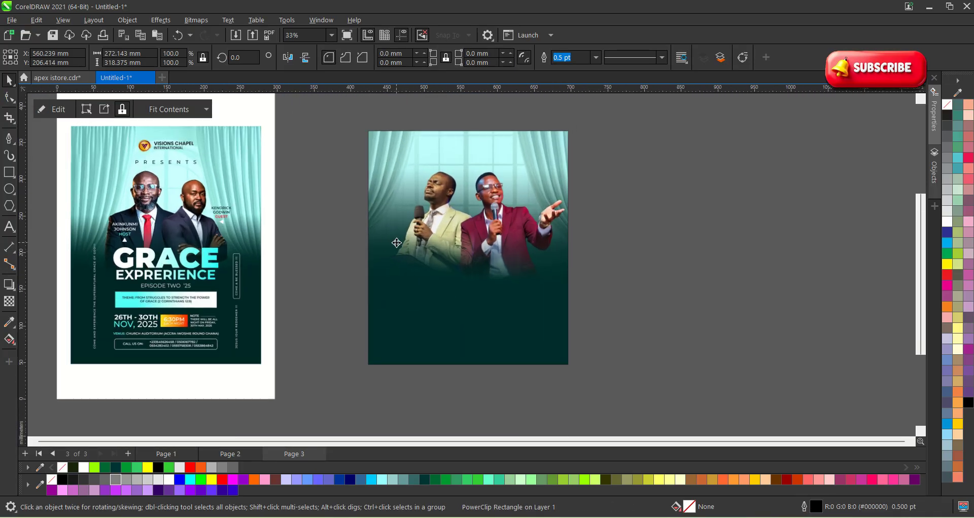
{"action": "left_click", "coordinate": [589, 291]}
{"action": "scroll", "coordinate": [454, 257], "scroll_direction": "up", "scroll_amount": 2}
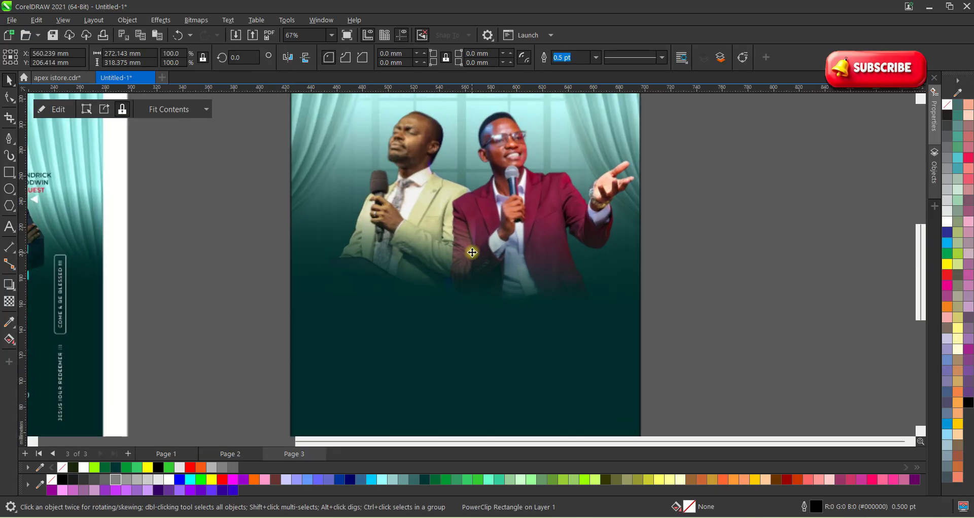
{"action": "left_click", "coordinate": [667, 261]}
{"action": "scroll", "coordinate": [550, 294], "scroll_direction": "up", "scroll_amount": 3}
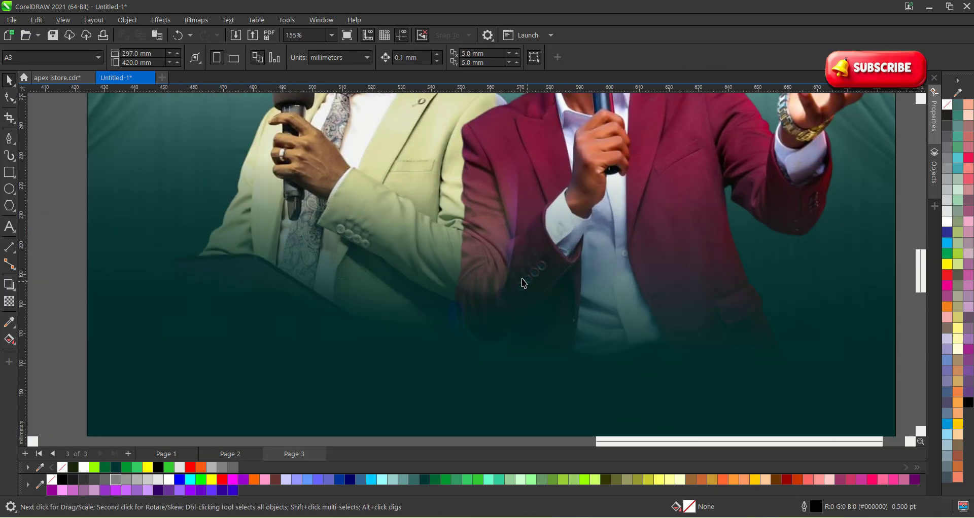
{"action": "scroll", "coordinate": [524, 284], "scroll_direction": "down", "scroll_amount": 1}
{"action": "scroll", "coordinate": [542, 256], "scroll_direction": "down", "scroll_amount": 3}
{"action": "left_click", "coordinate": [540, 251]}
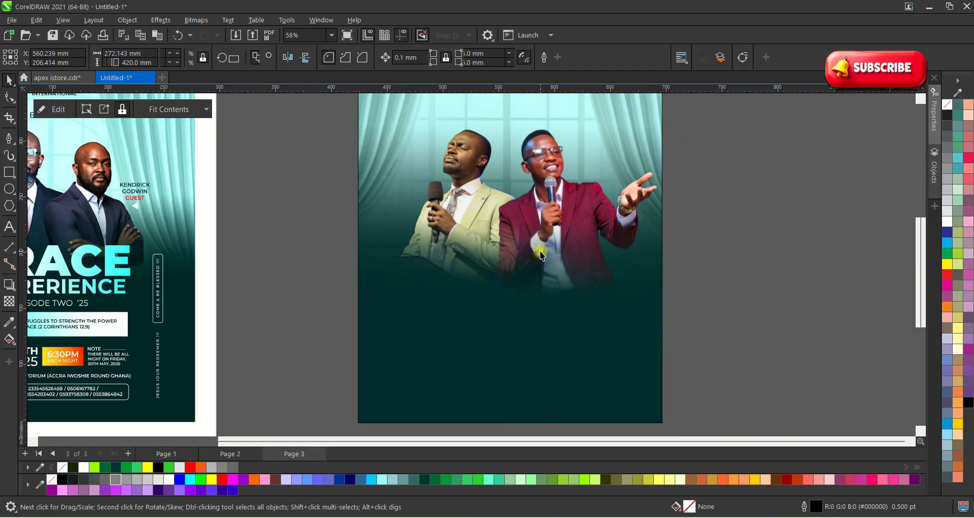
{"action": "scroll", "coordinate": [540, 251], "scroll_direction": "down", "scroll_amount": 2}
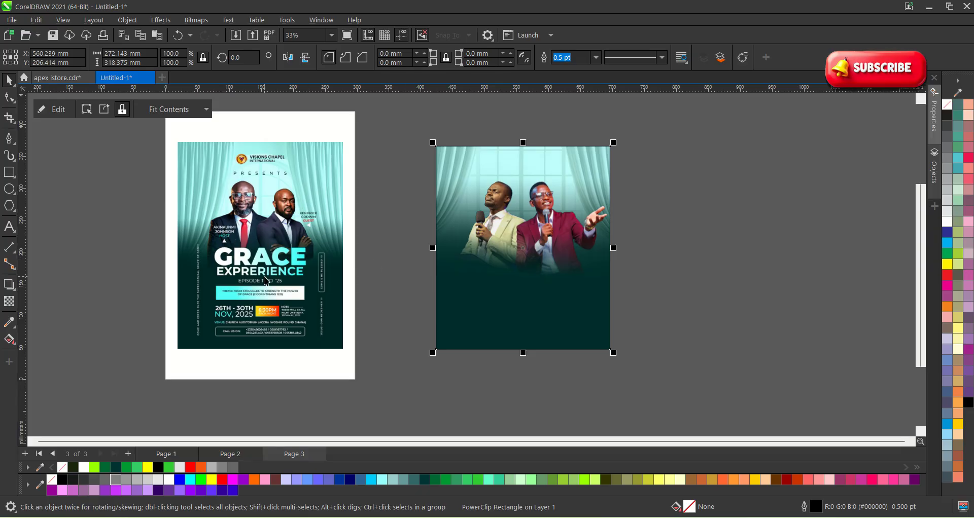
{"action": "scroll", "coordinate": [263, 279], "scroll_direction": "up", "scroll_amount": 1}
{"action": "left_click", "coordinate": [726, 271]}
{"action": "scroll", "coordinate": [677, 273], "scroll_direction": "up", "scroll_amount": 1}
{"action": "left_click", "coordinate": [550, 301]}
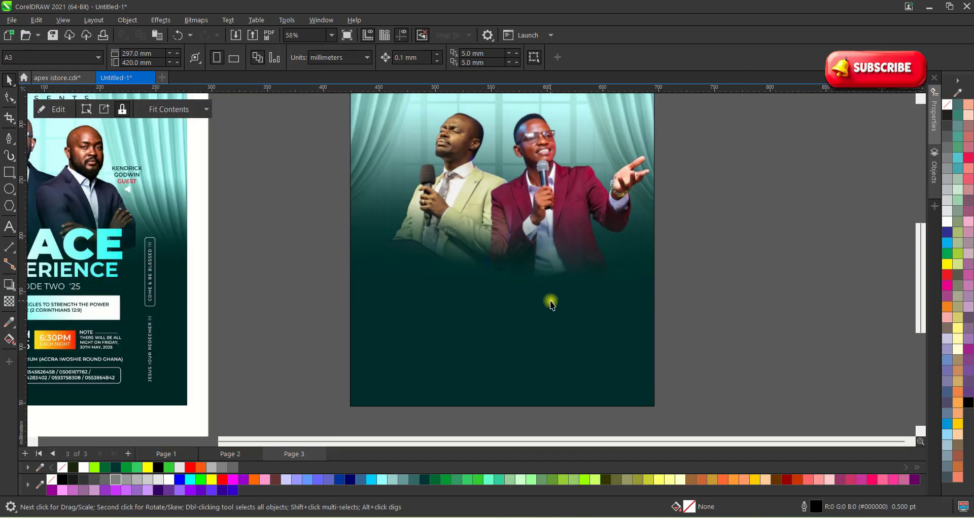
{"action": "left_click", "coordinate": [254, 267]}
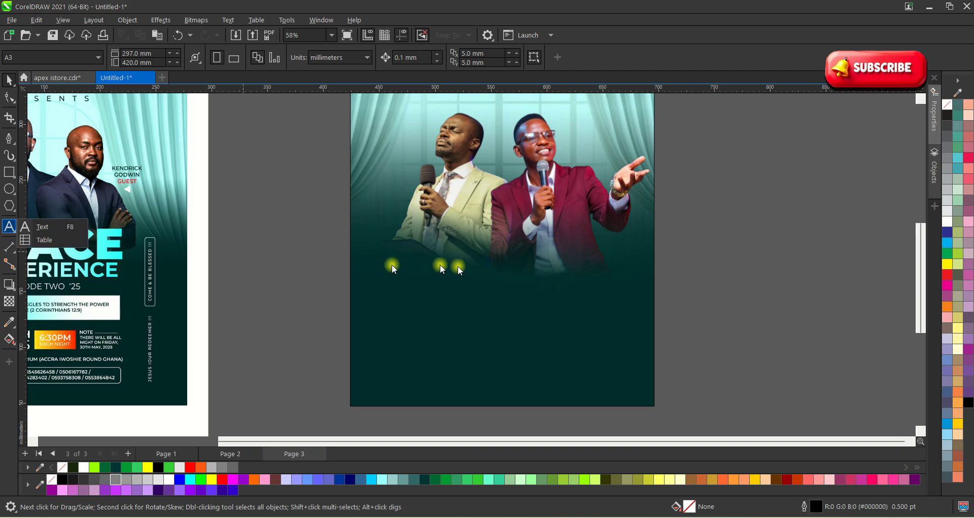
Type UNLIMITED EXPERIENCE as new text on two lines below the speakers.
{"action": "scroll", "coordinate": [464, 269], "scroll_direction": "up", "scroll_amount": 1}
{"action": "left_click", "coordinate": [9, 232]}
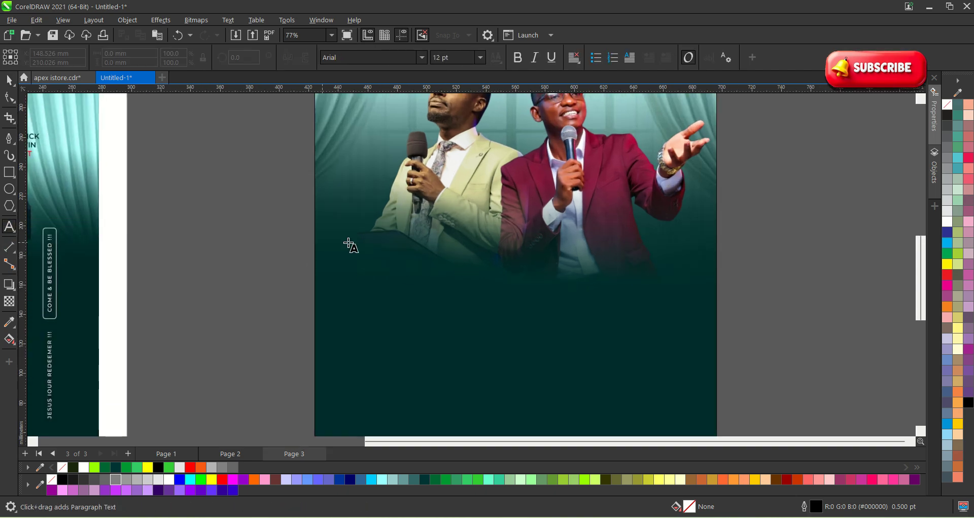
{"action": "left_click", "coordinate": [430, 276]}
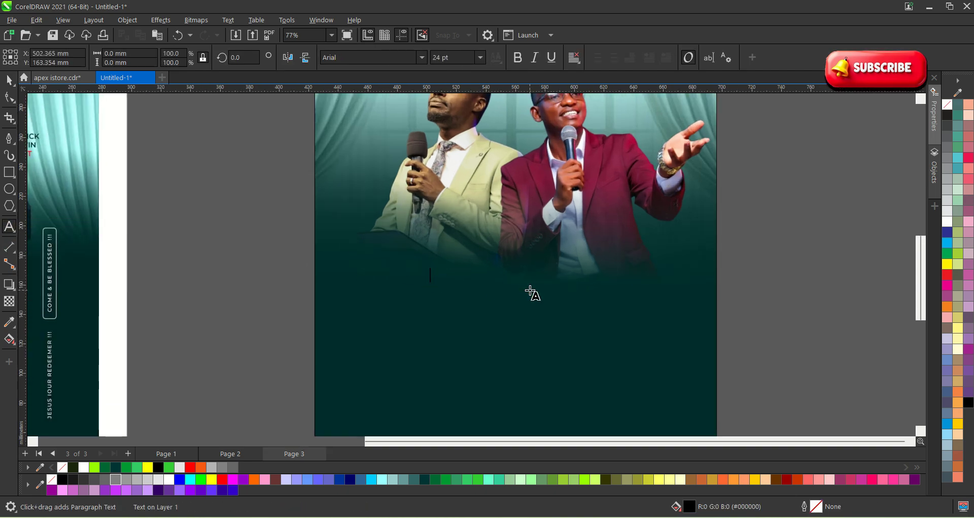
{"action": "type", "text": "UNLIMITED"}
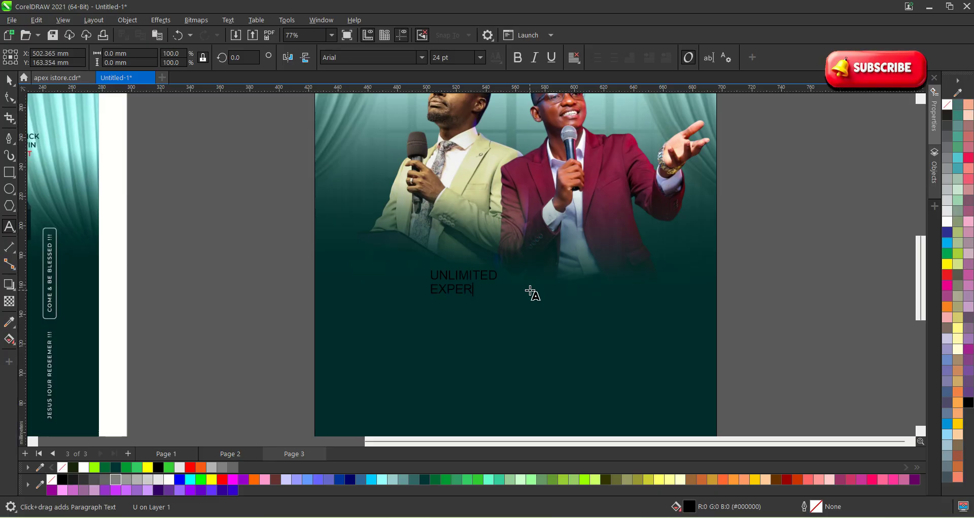
{"action": "type", "text": "IENCE"}
{"action": "left_click", "coordinate": [9, 80]}
Enlarge the headline to about 185 mm wide and move it up under the speakers.
{"action": "scroll", "coordinate": [417, 205], "scroll_direction": "down", "scroll_amount": 1}
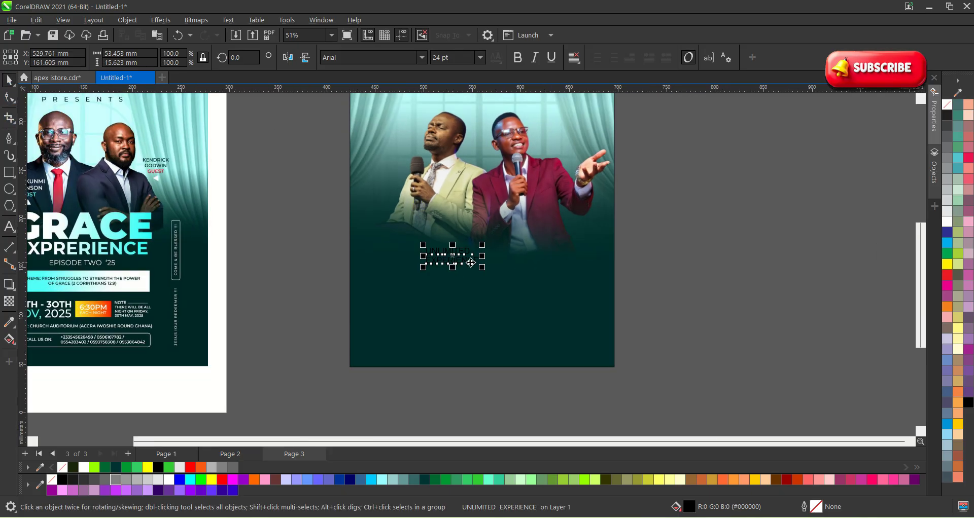
{"action": "left_click_drag", "start_coordinate": [482, 267], "coordinate": [619, 314]}
{"action": "scroll", "coordinate": [517, 256], "scroll_direction": "up", "scroll_amount": 1}
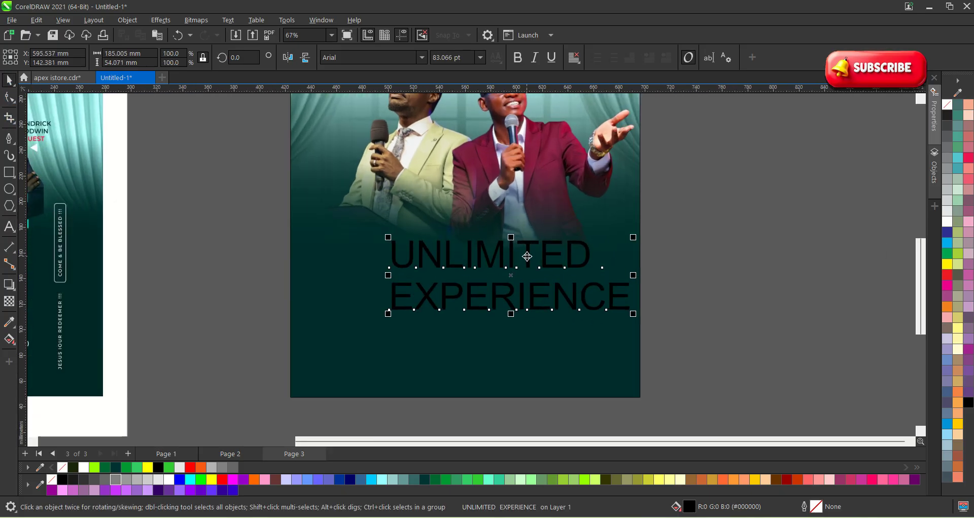
{"action": "left_click_drag", "start_coordinate": [521, 239], "coordinate": [501, 211]}
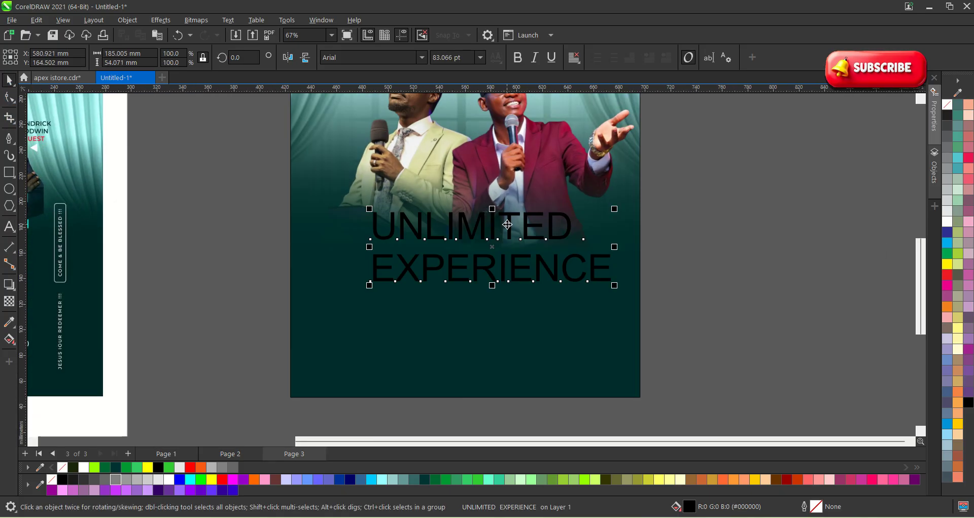
Set the headline in white Helvetica Compressed, widen its letter spacing, and shift it right.
{"action": "left_click", "coordinate": [421, 58]}
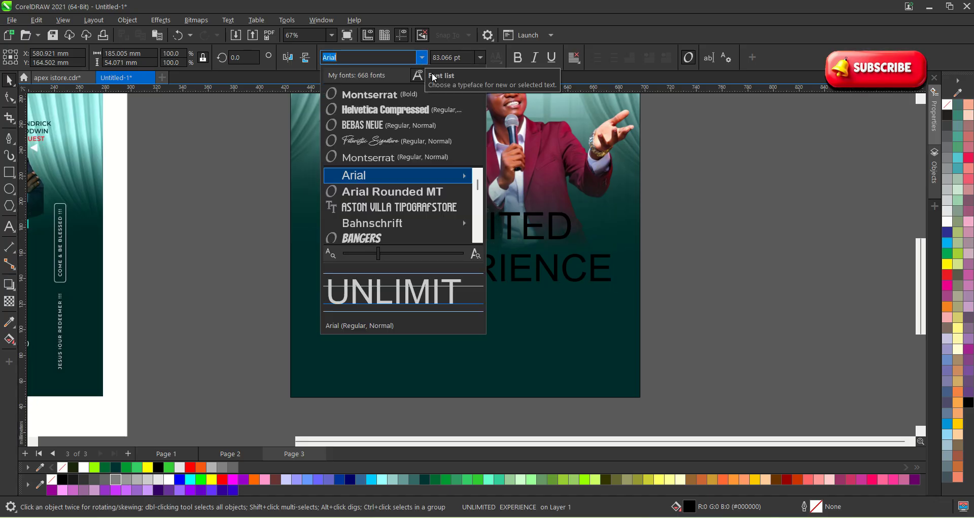
{"action": "left_click", "coordinate": [394, 111]}
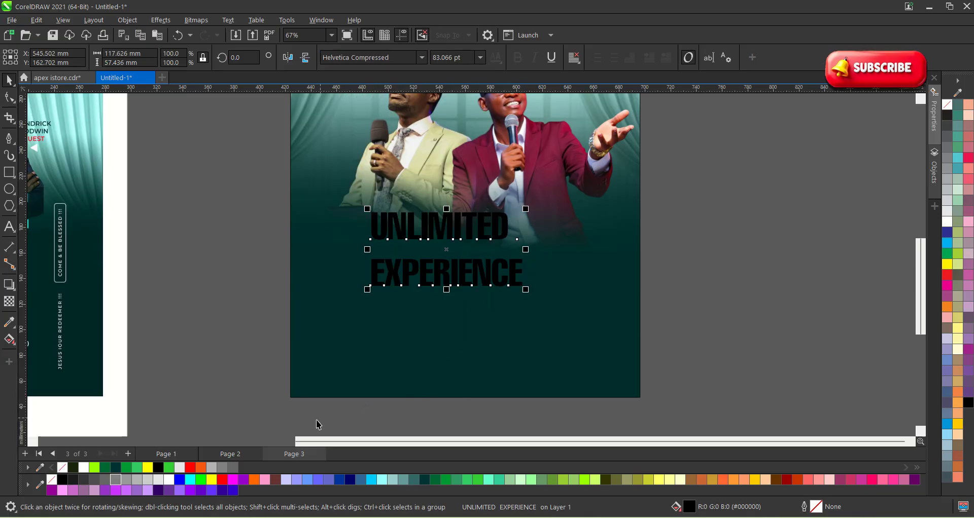
{"action": "left_click", "coordinate": [174, 480]}
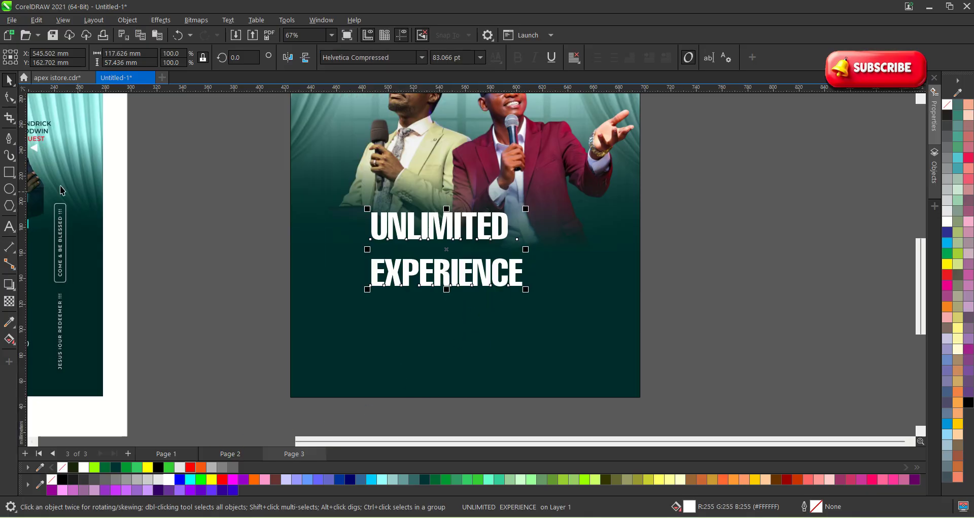
{"action": "left_click", "coordinate": [13, 101]}
{"action": "left_click_drag", "start_coordinate": [527, 291], "coordinate": [536, 292]}
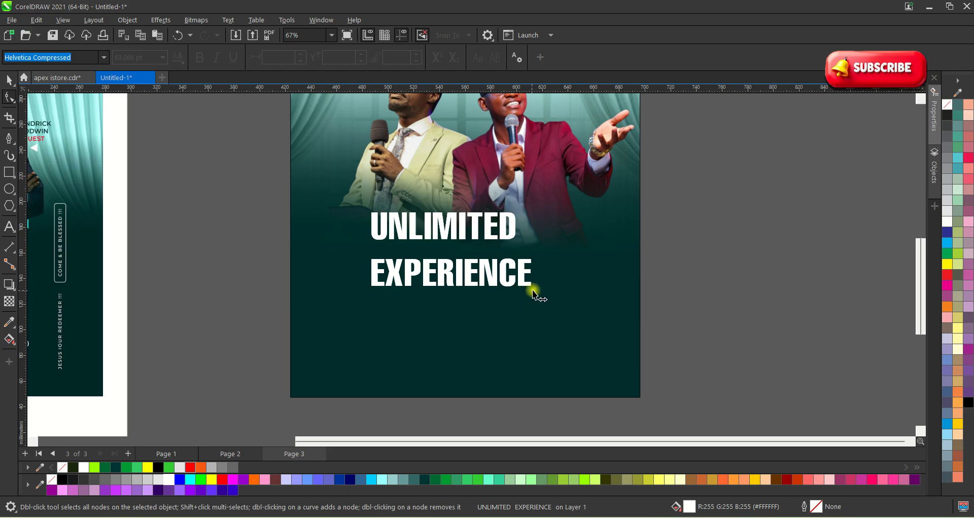
{"action": "left_click", "coordinate": [7, 84]}
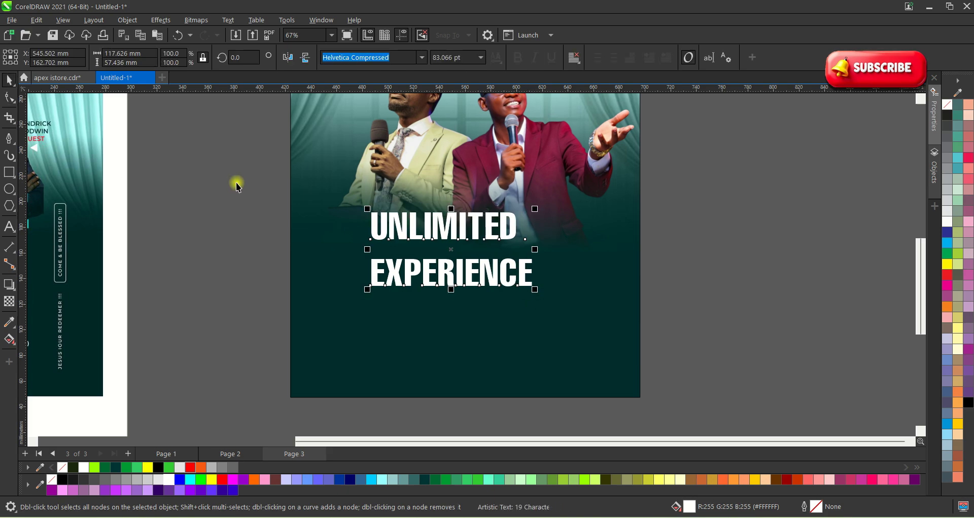
{"action": "scroll", "coordinate": [388, 213], "scroll_direction": "up", "scroll_amount": 3}
{"action": "left_click_drag", "start_coordinate": [474, 241], "coordinate": [518, 237]}
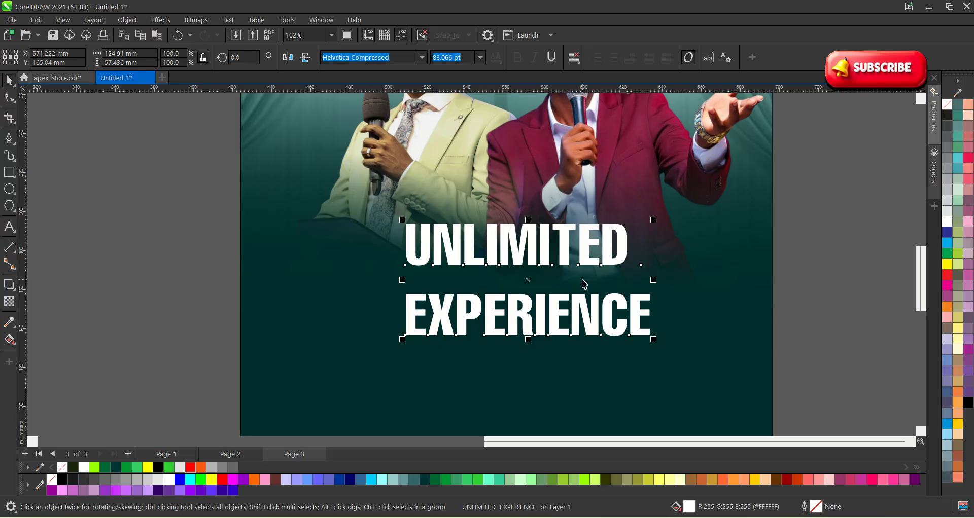
Tighten the line spacing, break the headline into separate lines, and select them with the background.
{"action": "left_click", "coordinate": [10, 98]}
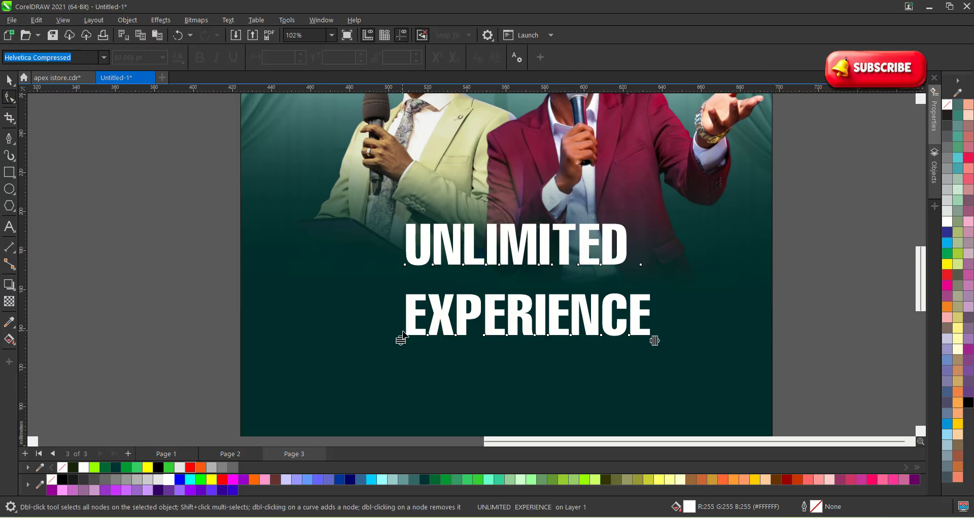
{"action": "left_click_drag", "start_coordinate": [403, 341], "coordinate": [409, 306]}
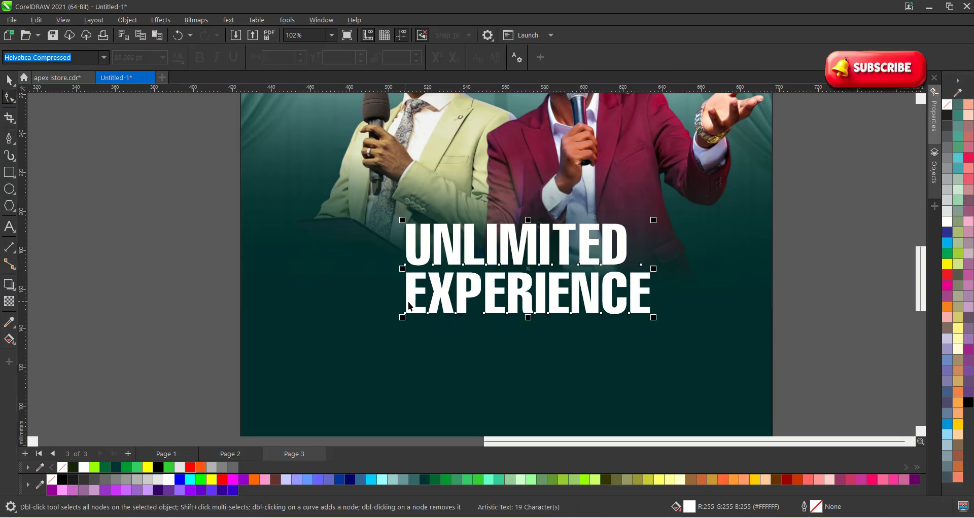
{"action": "key", "text": "space"}
{"action": "scroll", "coordinate": [494, 339], "scroll_direction": "down", "scroll_amount": 2}
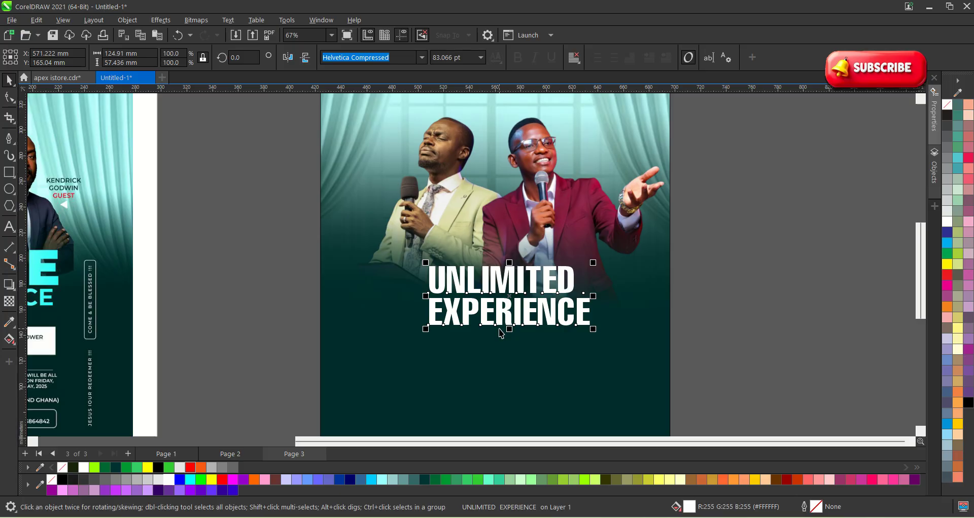
{"action": "key", "text": "ctrl+k"}
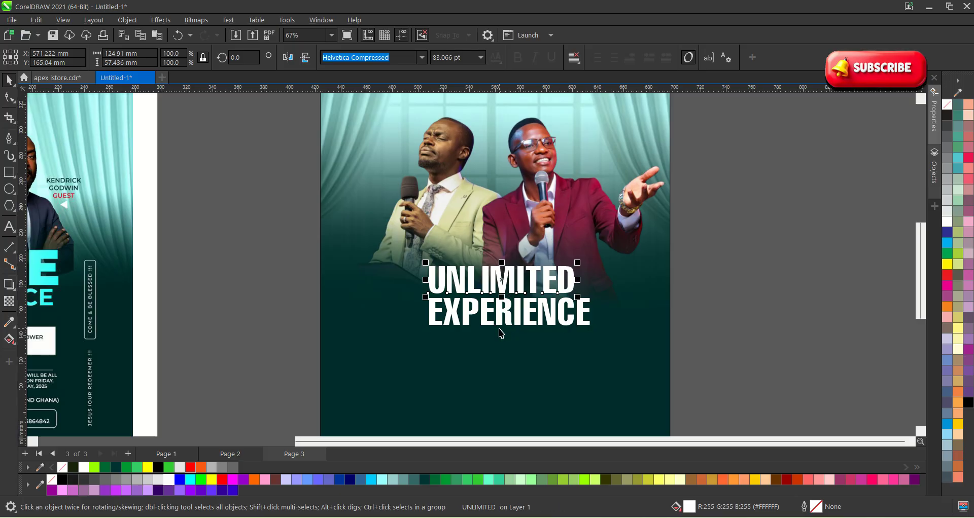
{"action": "left_click_drag", "start_coordinate": [723, 335], "coordinate": [337, 205]}
{"action": "left_click", "coordinate": [426, 338], "text": "shift"}
Centre the headline lines on the background, then enlarge EXPERIENCE and move it below UNLIMITED.
{"action": "key", "text": "c"}
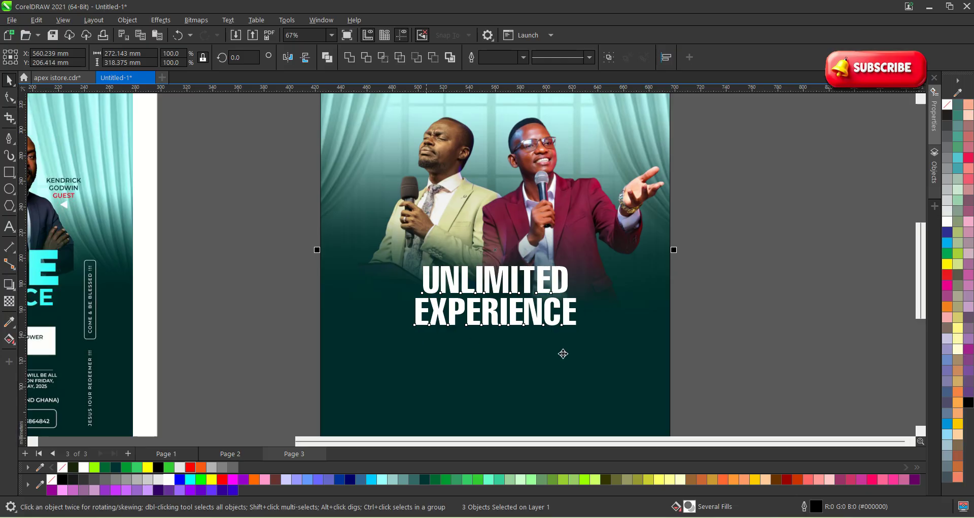
{"action": "left_click", "coordinate": [745, 361]}
{"action": "scroll", "coordinate": [582, 349], "scroll_direction": "up", "scroll_amount": 1}
{"action": "left_click", "coordinate": [570, 310]}
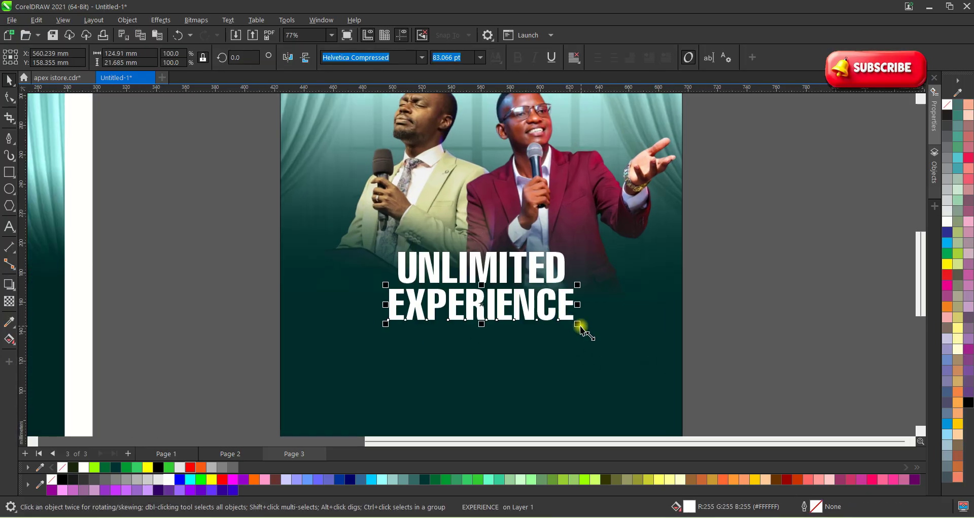
{"action": "left_click_drag", "start_coordinate": [579, 327], "coordinate": [620, 333]}
{"action": "scroll", "coordinate": [545, 319], "scroll_direction": "up", "scroll_amount": 2}
{"action": "left_click_drag", "start_coordinate": [545, 293], "coordinate": [541, 322]}
Enlarge UNLIMITED to about 170 mm wide and resize EXPERIENCE to match its width.
{"action": "left_click", "coordinate": [563, 276]}
{"action": "left_click_drag", "start_coordinate": [564, 278], "coordinate": [640, 307]}
{"action": "scroll", "coordinate": [535, 279], "scroll_direction": "up", "scroll_amount": 2}
{"action": "left_click", "coordinate": [484, 320]}
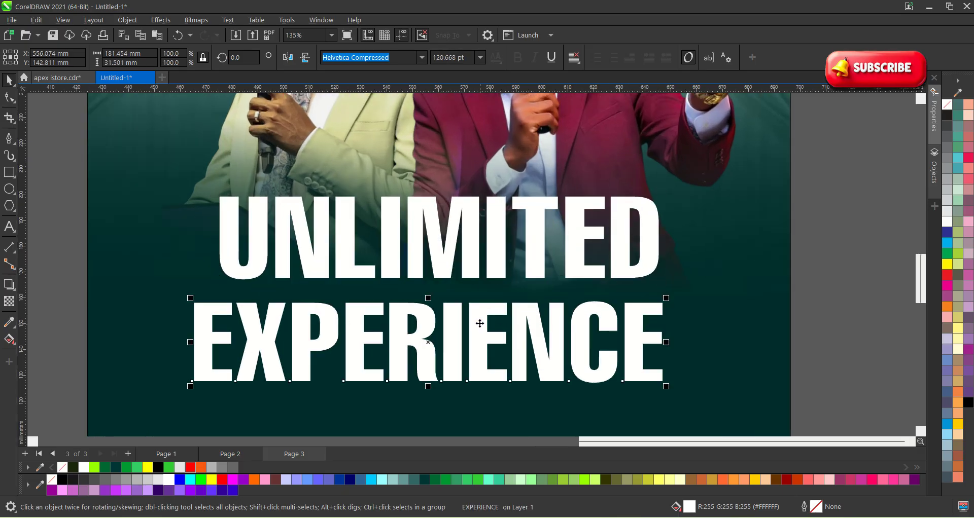
{"action": "left_click_drag", "start_coordinate": [491, 320], "coordinate": [504, 322]}
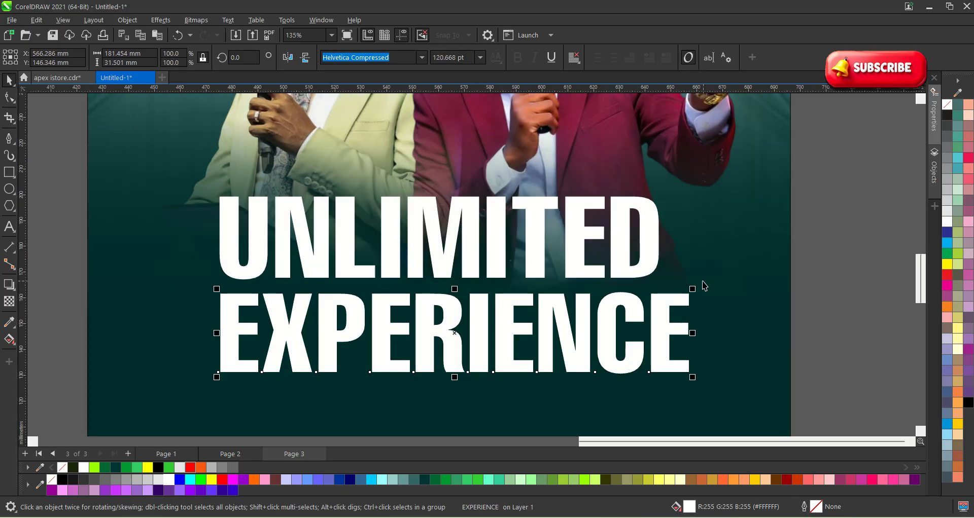
{"action": "left_click_drag", "start_coordinate": [691, 284], "coordinate": [672, 293]}
Shift both headline lines slightly over the photo, then select EXPERIENCE alone.
{"action": "scroll", "coordinate": [672, 293], "scroll_direction": "down", "scroll_amount": 2}
{"action": "left_click", "coordinate": [500, 276], "text": "shift"}
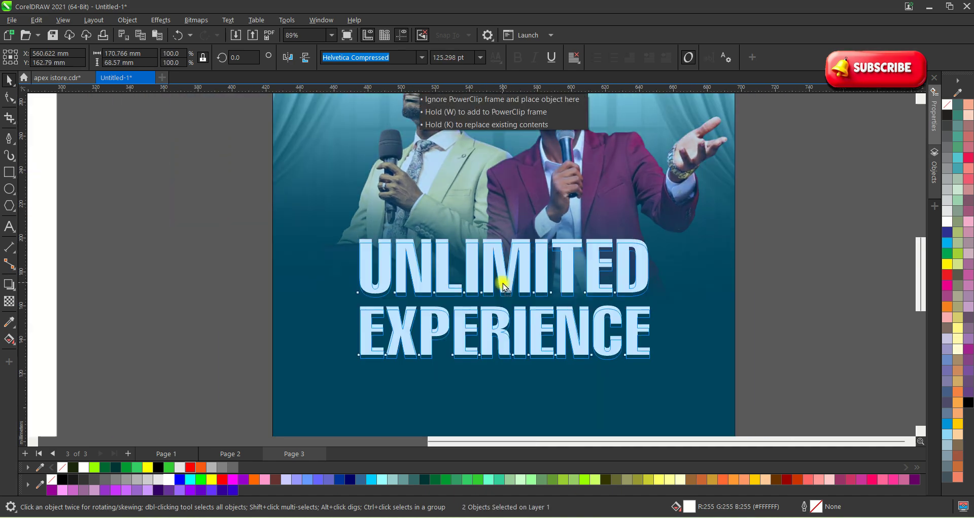
{"action": "scroll", "coordinate": [567, 285], "scroll_direction": "down", "scroll_amount": 2}
{"action": "left_click_drag", "start_coordinate": [567, 288], "coordinate": [574, 283]}
{"action": "scroll", "coordinate": [741, 317], "scroll_direction": "up", "scroll_amount": 1}
{"action": "left_click", "coordinate": [741, 317]}
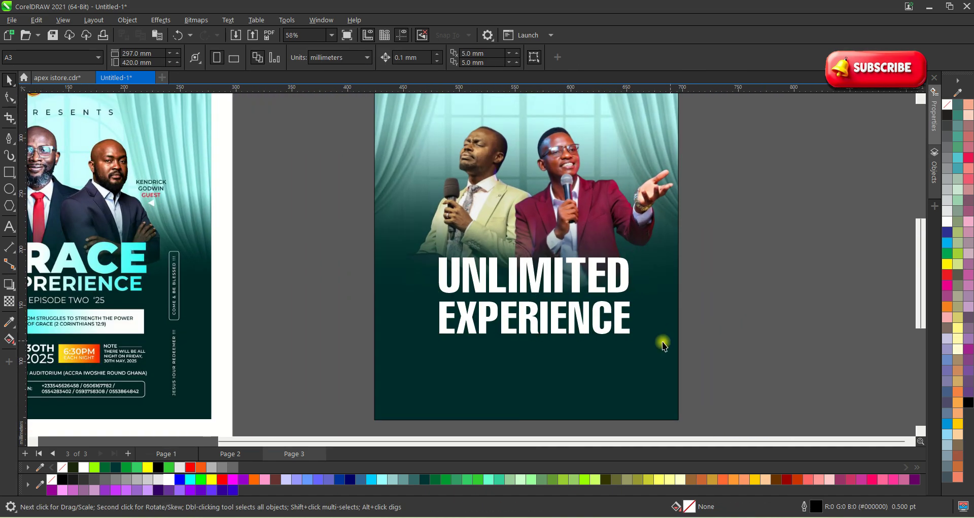
{"action": "left_click", "coordinate": [600, 331]}
{"action": "left_click", "coordinate": [421, 57]}
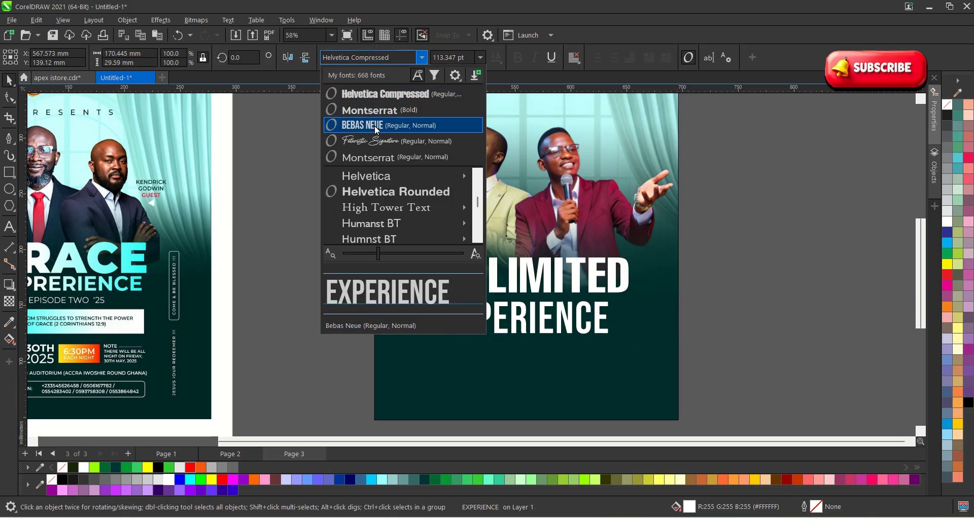
Set EXPERIENCE in Bebas Neue, enlarge it to about 128 pt, and nudge UNLIMITED into place.
{"action": "left_click", "coordinate": [376, 129]}
{"action": "left_click_drag", "start_coordinate": [613, 338], "coordinate": [638, 350]}
{"action": "scroll", "coordinate": [512, 289], "scroll_direction": "up", "scroll_amount": 1}
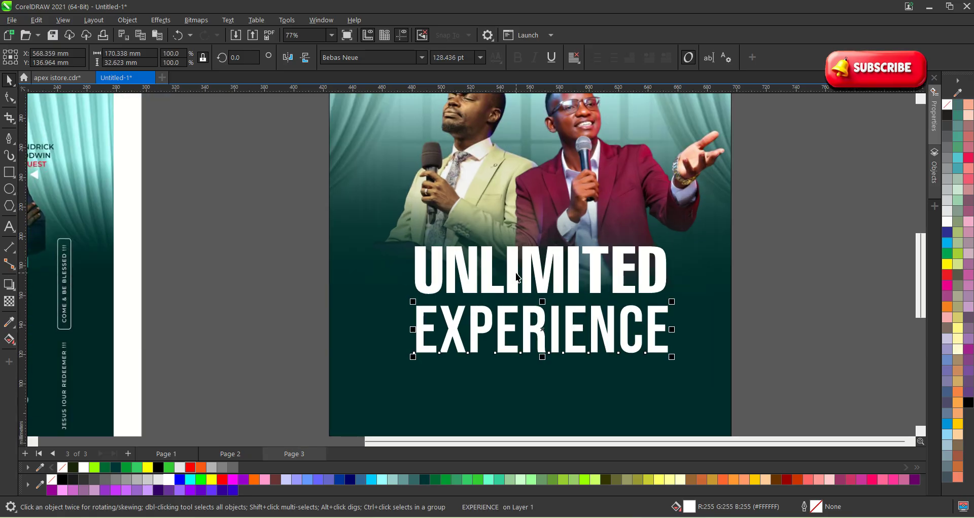
{"action": "left_click", "coordinate": [518, 272]}
{"action": "left_click_drag", "start_coordinate": [517, 272], "coordinate": [515, 272]}
Centre both headline lines horizontally on the background image.
{"action": "scroll", "coordinate": [527, 339], "scroll_direction": "down", "scroll_amount": 1}
{"action": "scroll", "coordinate": [528, 339], "scroll_direction": "down", "scroll_amount": 1}
{"action": "left_click", "coordinate": [723, 352]}
{"action": "scroll", "coordinate": [317, 272], "scroll_direction": "down", "scroll_amount": 3}
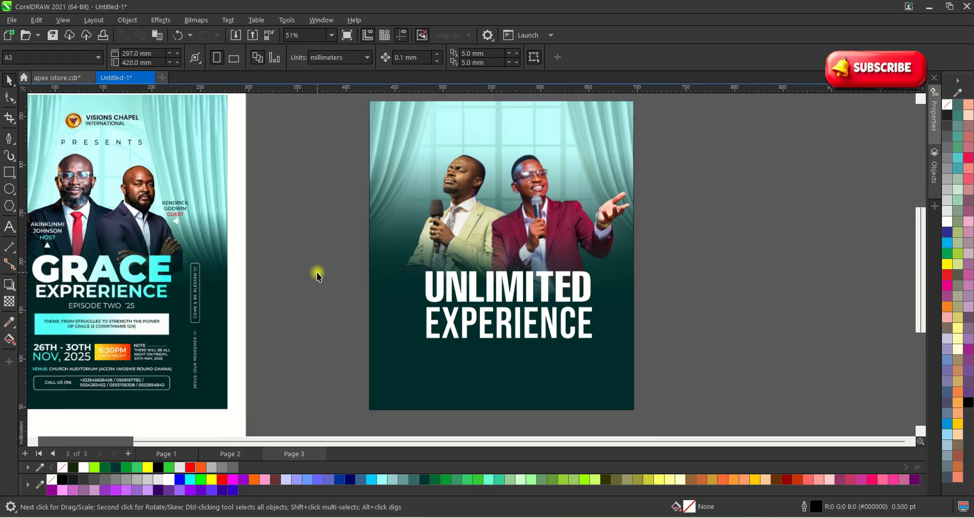
{"action": "left_click_drag", "start_coordinate": [603, 337], "coordinate": [386, 265]}
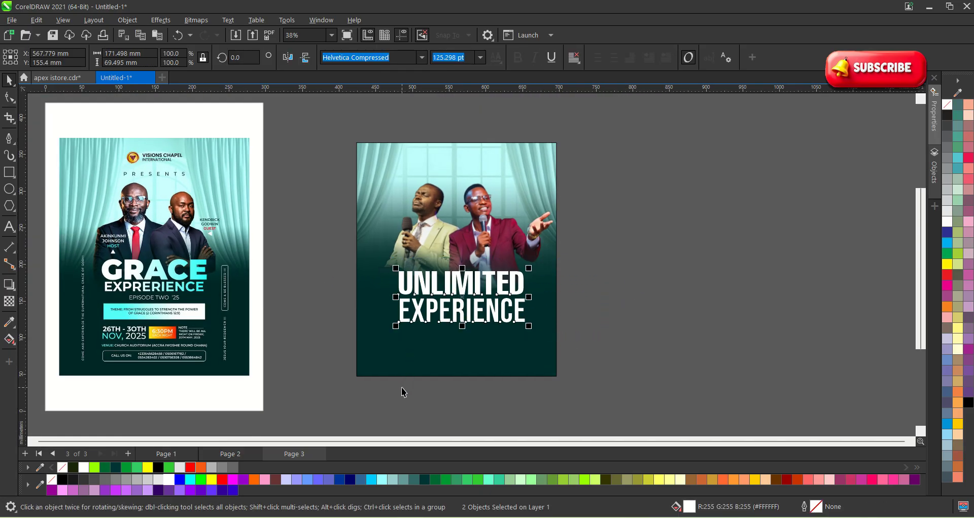
{"action": "left_click", "coordinate": [411, 363], "text": "shift"}
{"action": "key", "text": "c"}
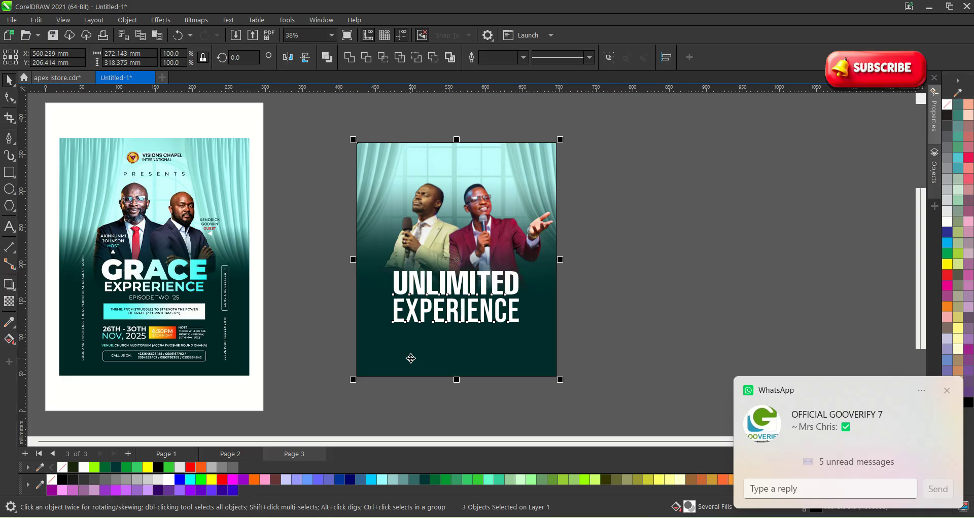
{"action": "left_click", "coordinate": [599, 330]}
{"action": "scroll", "coordinate": [493, 327], "scroll_direction": "up", "scroll_amount": 1}
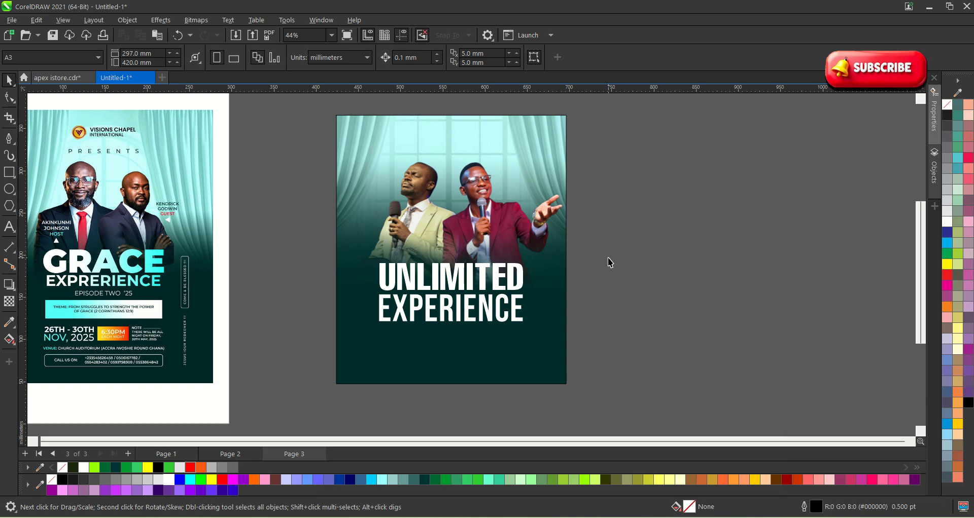
{"action": "scroll", "coordinate": [607, 259], "scroll_direction": "down", "scroll_amount": 1}
{"action": "left_click", "coordinate": [384, 311]}
{"action": "scroll", "coordinate": [291, 300], "scroll_direction": "up", "scroll_amount": 1}
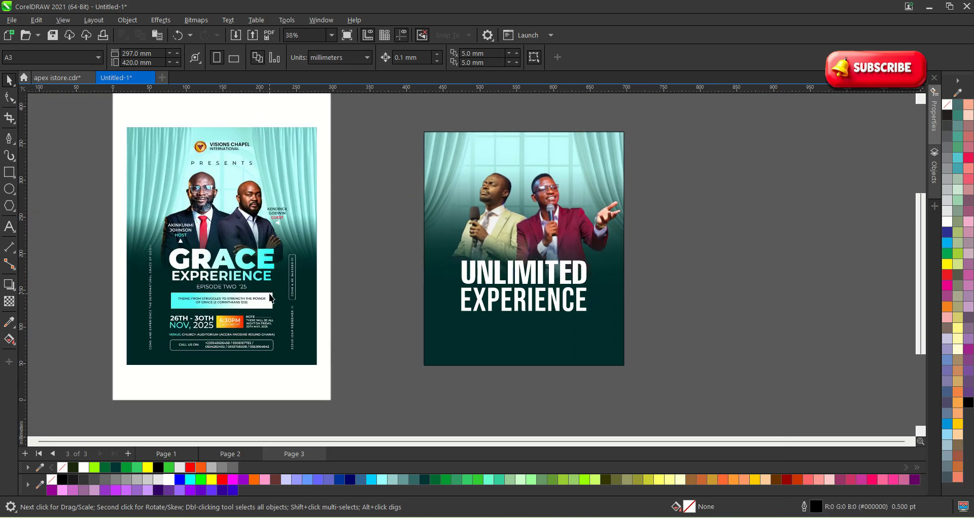
{"action": "scroll", "coordinate": [439, 288], "scroll_direction": "up", "scroll_amount": 4}
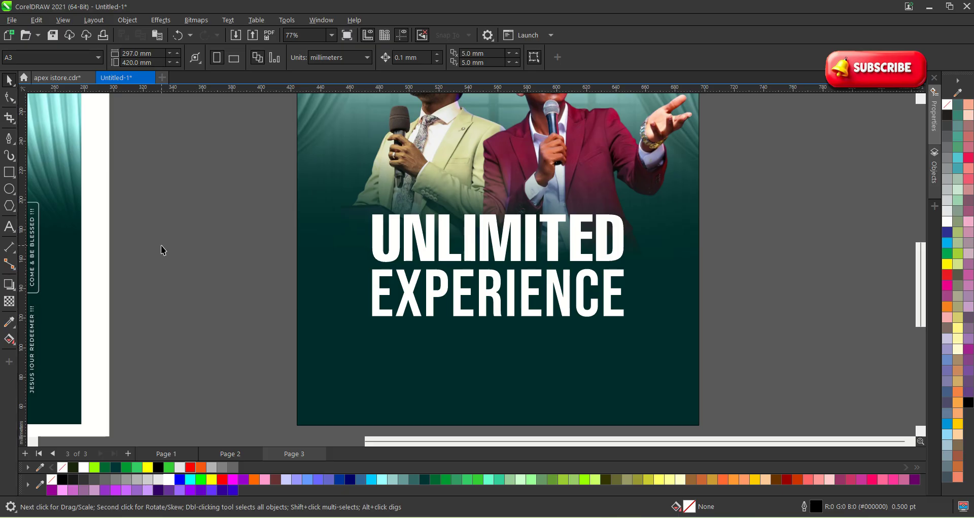
Colour the EXPERIENCE line yellow (#FFCC00).
{"action": "left_click", "coordinate": [436, 295]}
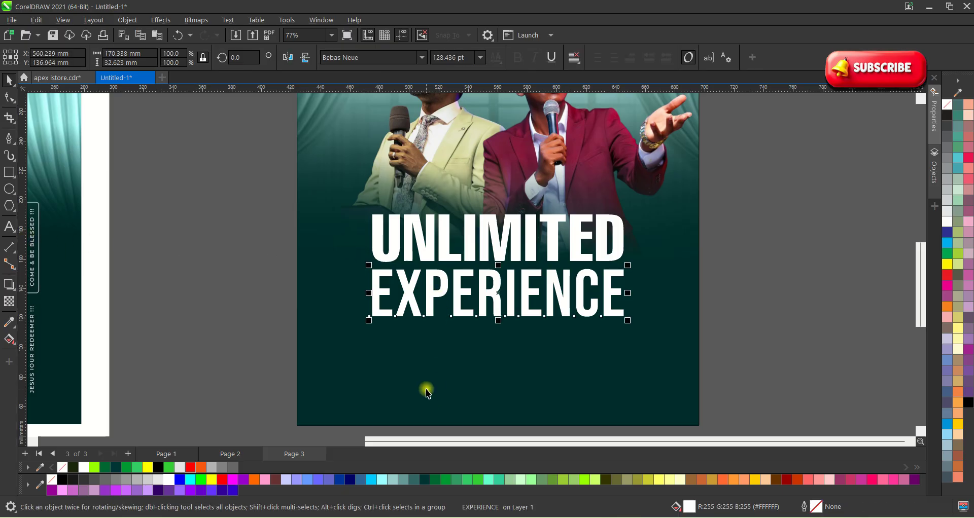
{"action": "left_click", "coordinate": [755, 480]}
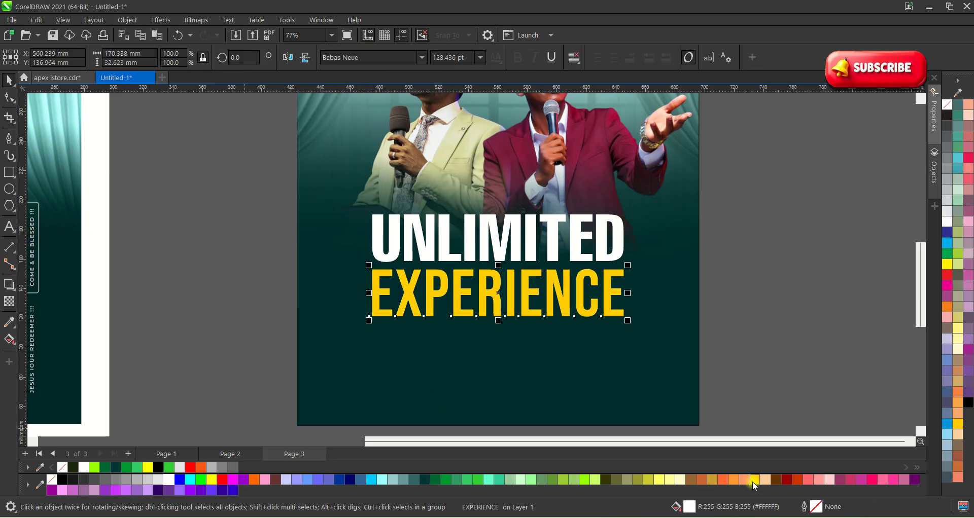
{"action": "left_click", "coordinate": [760, 336]}
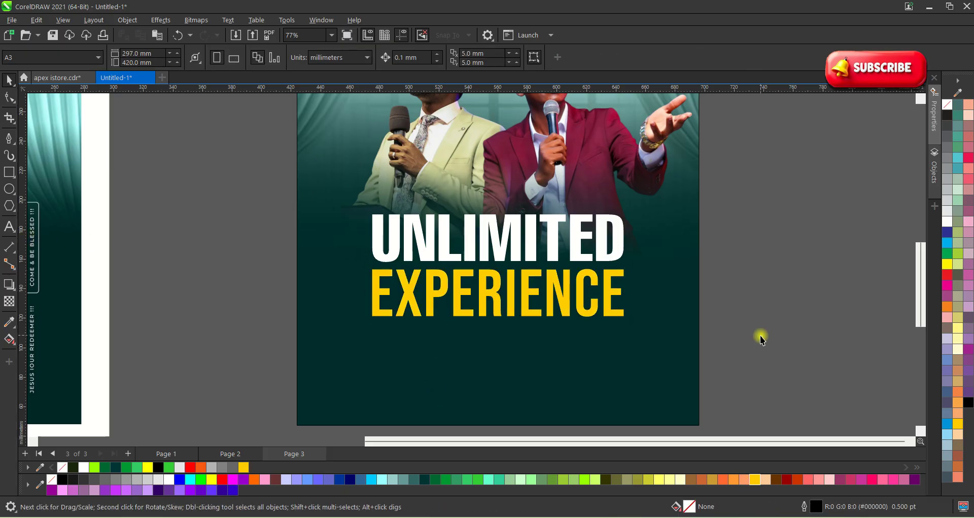
Tighten the letter spacing of EXPERIENCE so it spans the UNLIMITED line at about 143 pt.
{"action": "left_click", "coordinate": [614, 308]}
{"action": "left_click", "coordinate": [8, 96]}
{"action": "scroll", "coordinate": [629, 324], "scroll_direction": "up", "scroll_amount": 2}
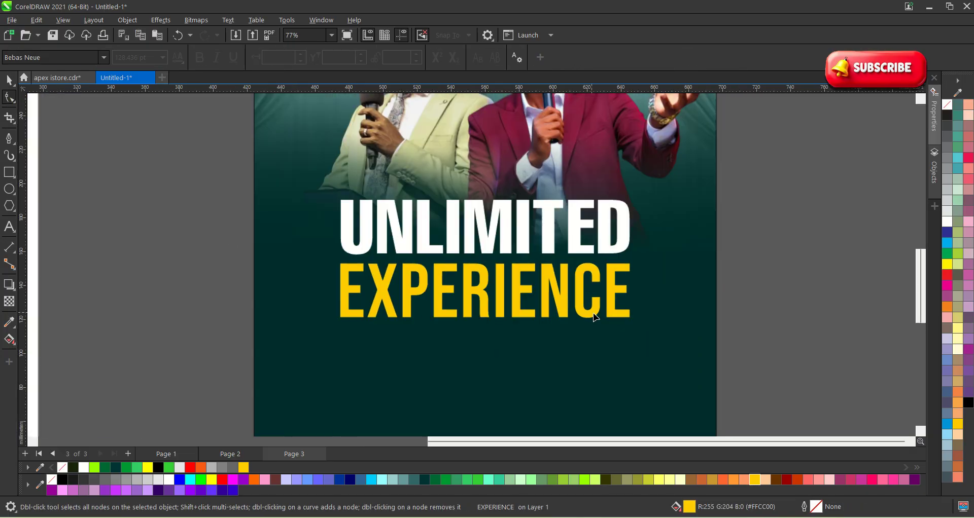
{"action": "mouse_move", "coordinate": [630, 329]}
{"action": "left_mouse_down"}
{"action": "mouse_move", "coordinate": [603, 329]}
{"action": "mouse_move", "coordinate": [644, 338]}
{"action": "left_mouse_up"}
{"action": "key", "text": "space"}
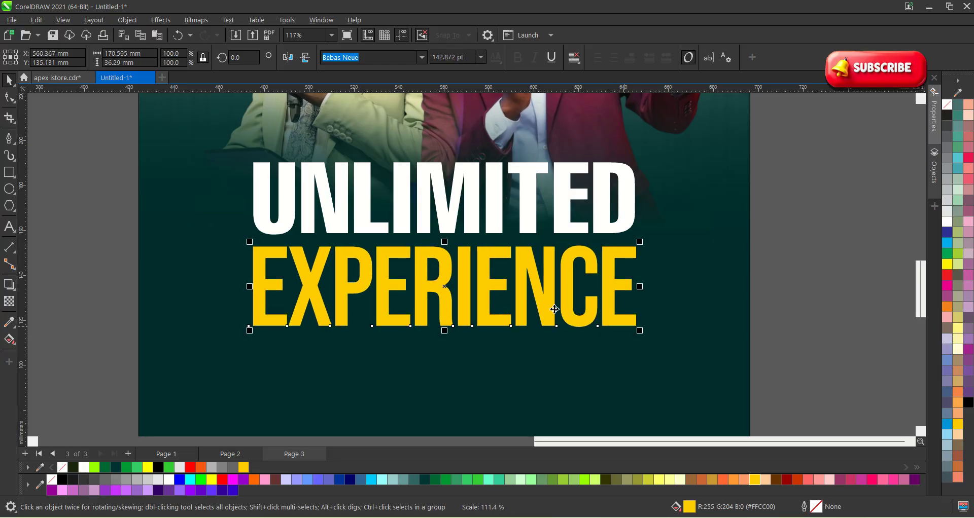
{"action": "scroll", "coordinate": [560, 319], "scroll_direction": "down", "scroll_amount": 1}
{"action": "left_click", "coordinate": [772, 311]}
{"action": "scroll", "coordinate": [500, 305], "scroll_direction": "down", "scroll_amount": 2}
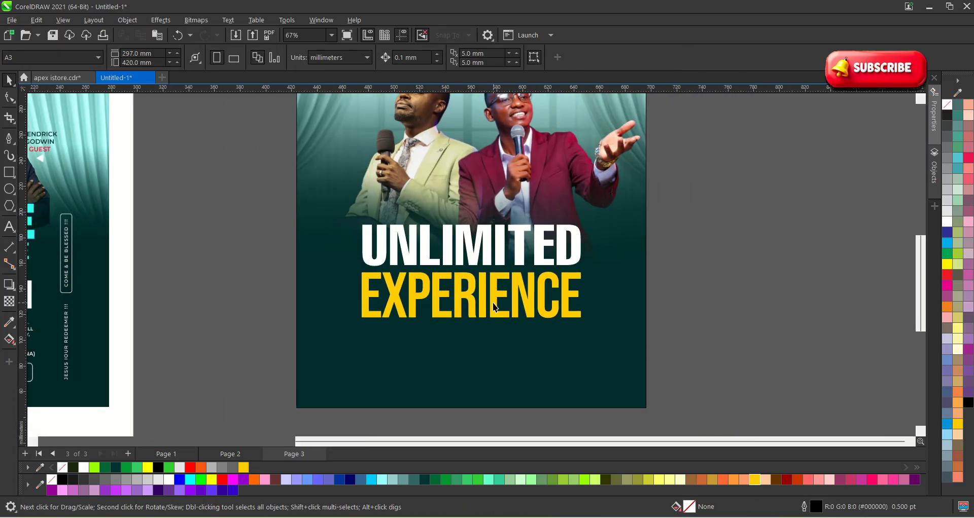
{"action": "left_click", "coordinate": [492, 303]}
Type a new '2.0' text label beside EXPERIENCE.
{"action": "left_click", "coordinate": [695, 335]}
{"action": "left_click", "coordinate": [6, 229]}
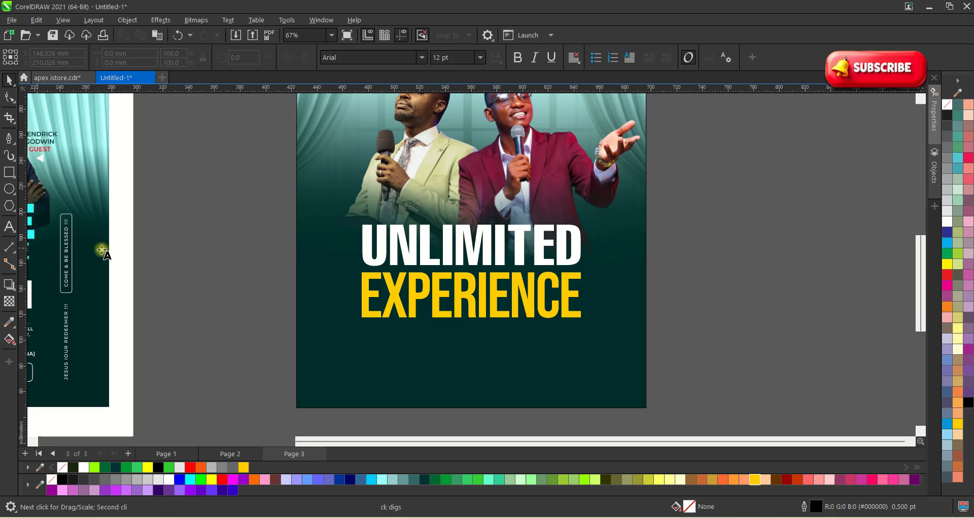
{"action": "scroll", "coordinate": [592, 312], "scroll_direction": "up", "scroll_amount": 3}
{"action": "type", "text": "2.0"}
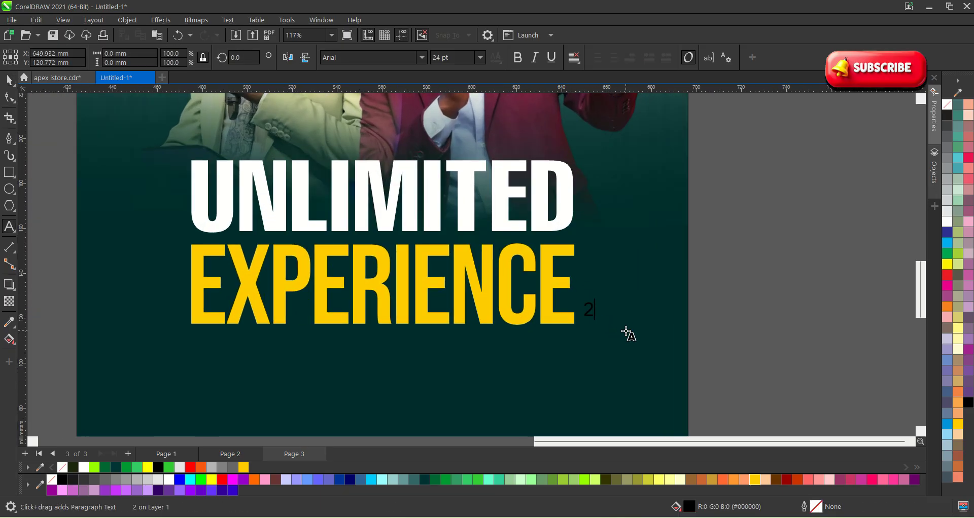
{"action": "left_click", "coordinate": [9, 80]}
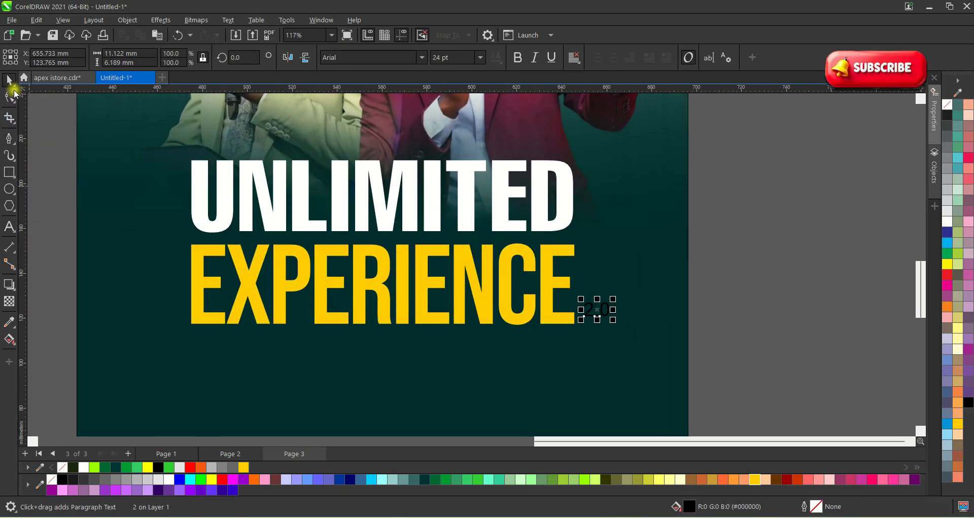
Make the 2.0 label white and bold, positioned at EXPERIENCE's lower right.
{"action": "left_click", "coordinate": [171, 480]}
{"action": "scroll", "coordinate": [583, 311], "scroll_direction": "up", "scroll_amount": 2}
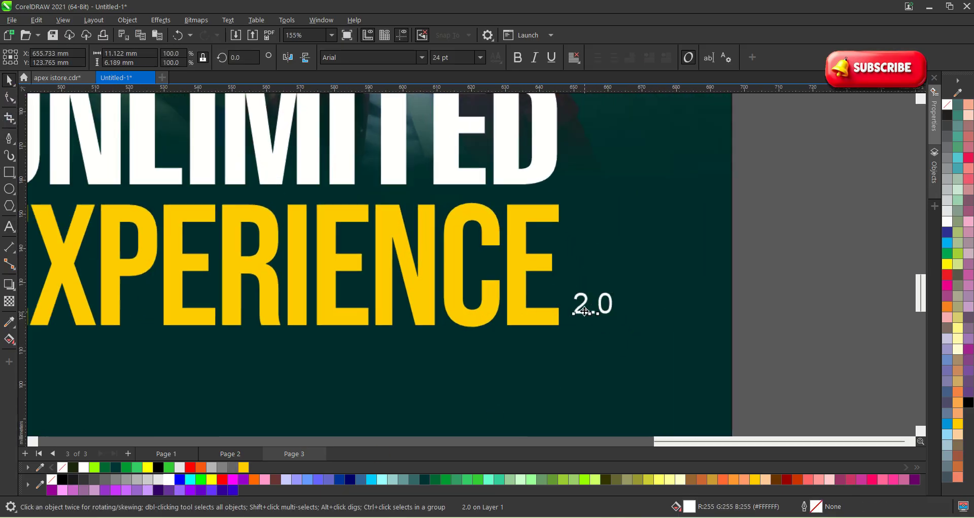
{"action": "left_click_drag", "start_coordinate": [596, 310], "coordinate": [597, 322]}
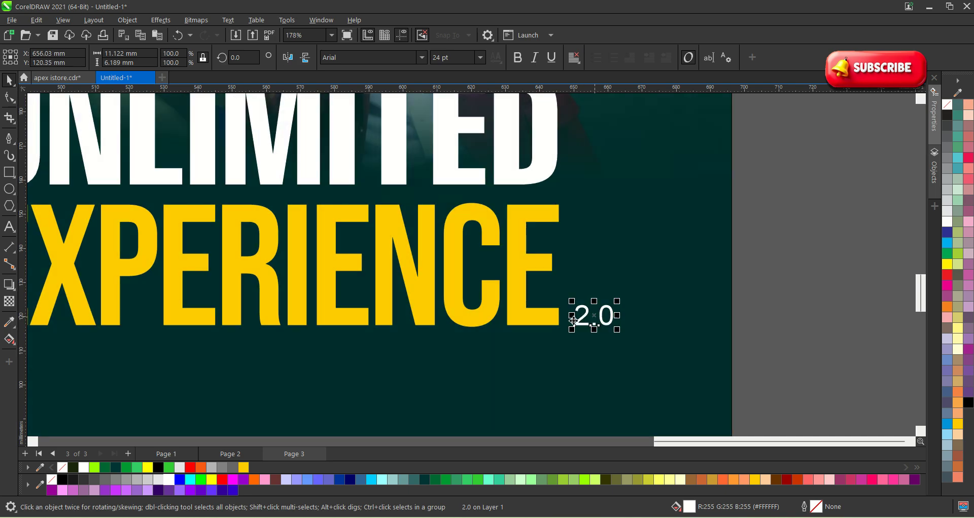
{"action": "left_click", "coordinate": [517, 57]}
{"action": "scroll", "coordinate": [626, 325], "scroll_direction": "down", "scroll_amount": 2}
{"action": "left_click", "coordinate": [627, 311]}
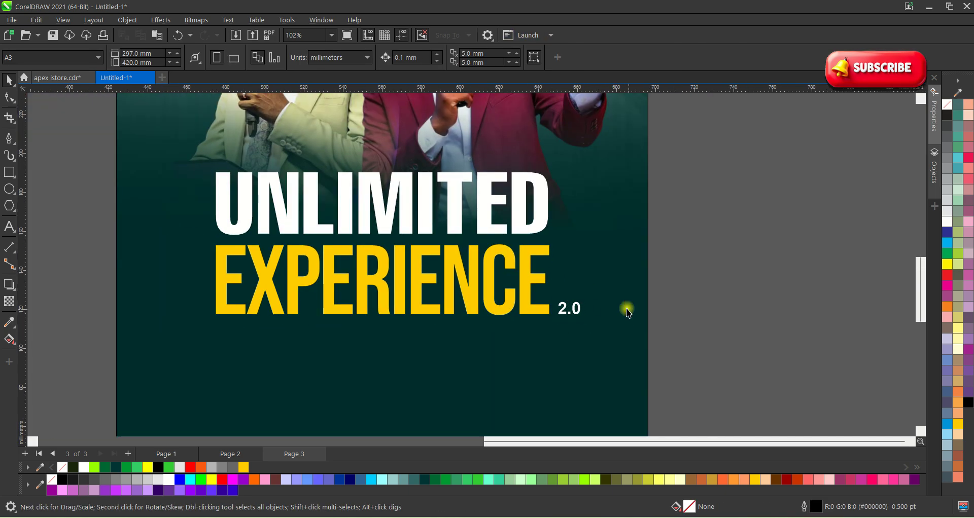
{"action": "scroll", "coordinate": [689, 315], "scroll_direction": "down", "scroll_amount": 2}
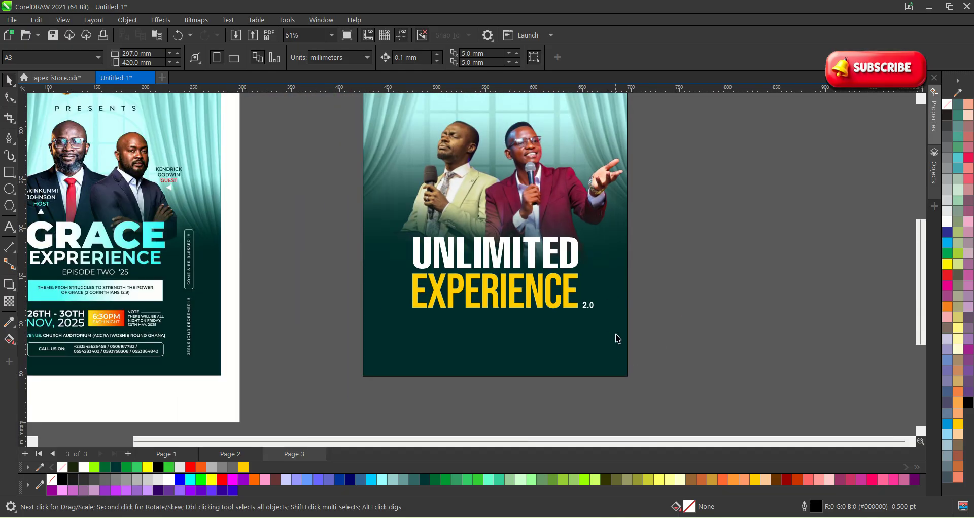
{"action": "scroll", "coordinate": [617, 339], "scroll_direction": "down", "scroll_amount": 1}
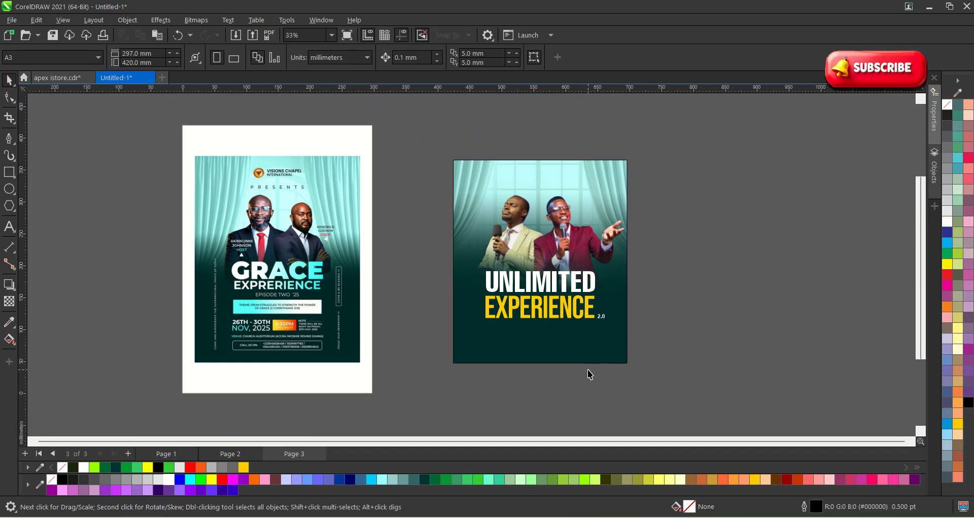
{"action": "scroll", "coordinate": [614, 364], "scroll_direction": "up", "scroll_amount": 1}
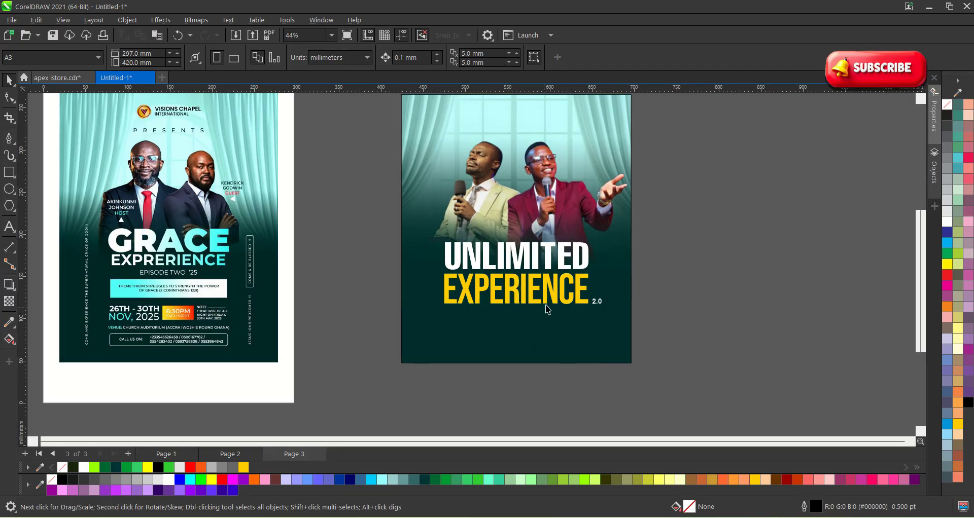
{"action": "scroll", "coordinate": [547, 310], "scroll_direction": "up", "scroll_amount": 3}
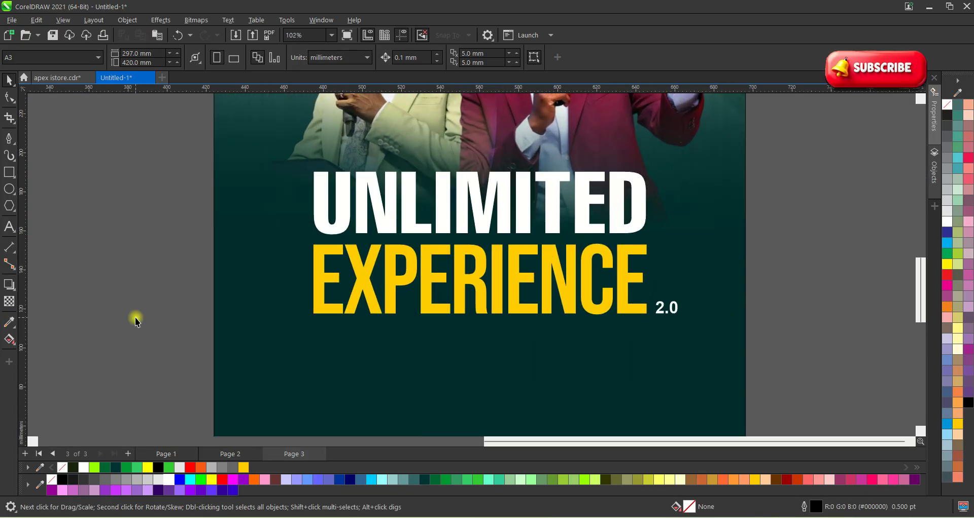
{"action": "scroll", "coordinate": [28, 298], "scroll_direction": "down", "scroll_amount": 1}
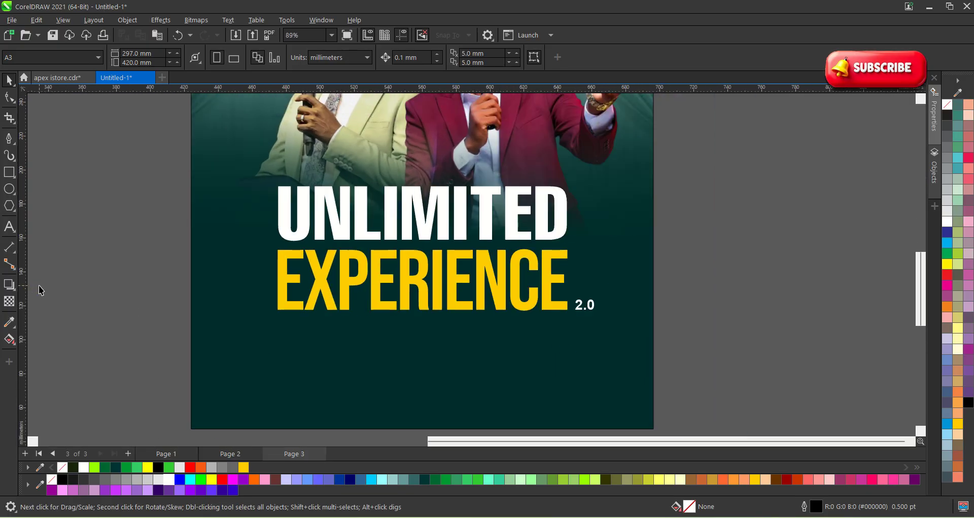
Draw a straight horizontal line across the flyer just below the EXPERIENCE 2.0 headline.
{"action": "left_click", "coordinate": [9, 139]}
{"action": "scroll", "coordinate": [325, 304], "scroll_direction": "down", "scroll_amount": 2}
{"action": "scroll", "coordinate": [269, 345], "scroll_direction": "up", "scroll_amount": 1}
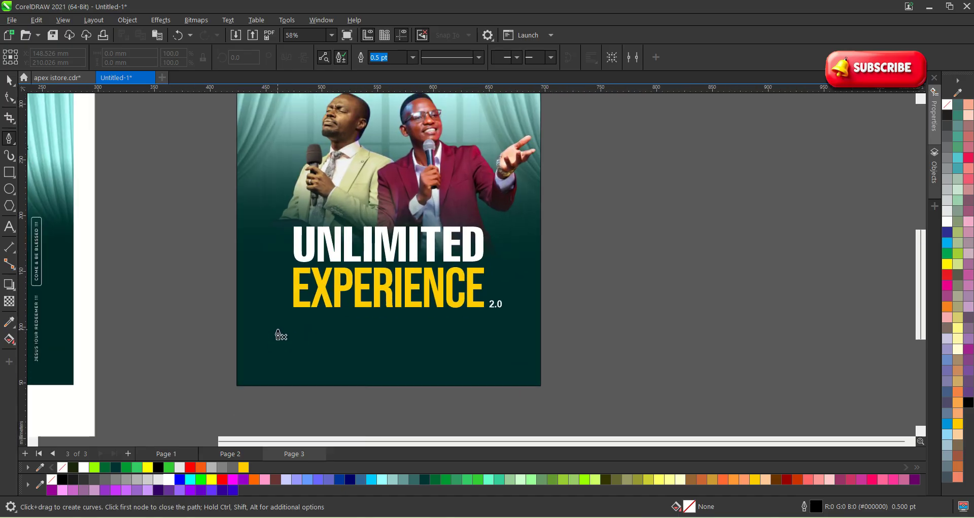
{"action": "left_click", "coordinate": [271, 332]}
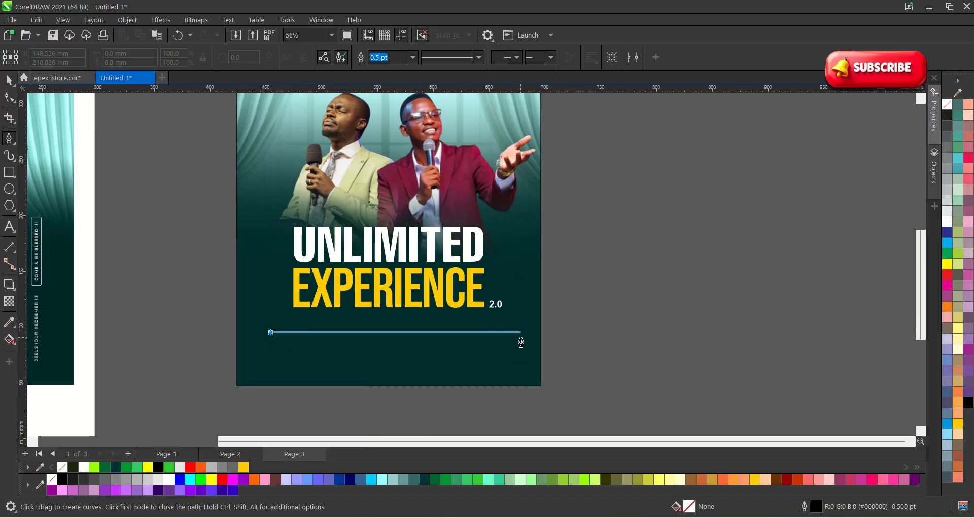
{"action": "left_click", "coordinate": [506, 332]}
{"action": "left_click", "coordinate": [8, 76]}
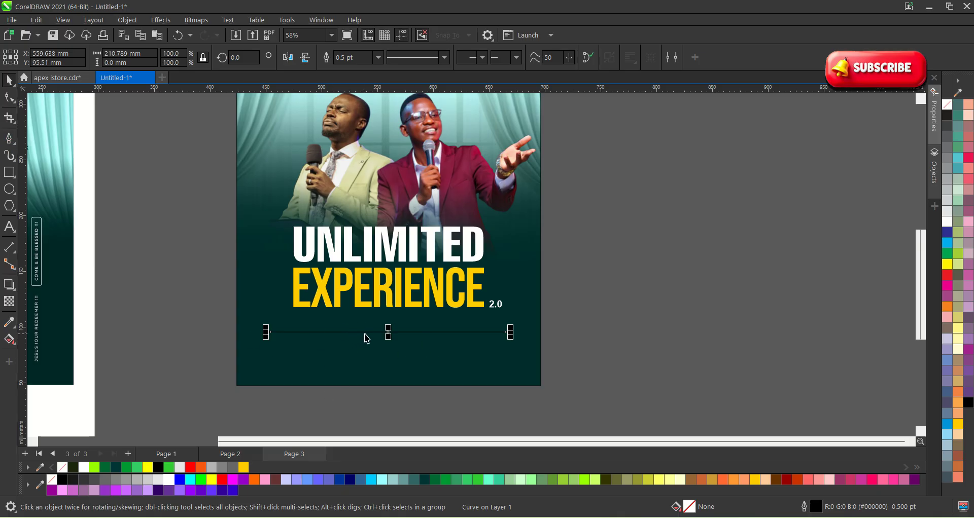
Give the line a white outline, then reselect it to choose a line style.
{"action": "right_click", "coordinate": [171, 483]}
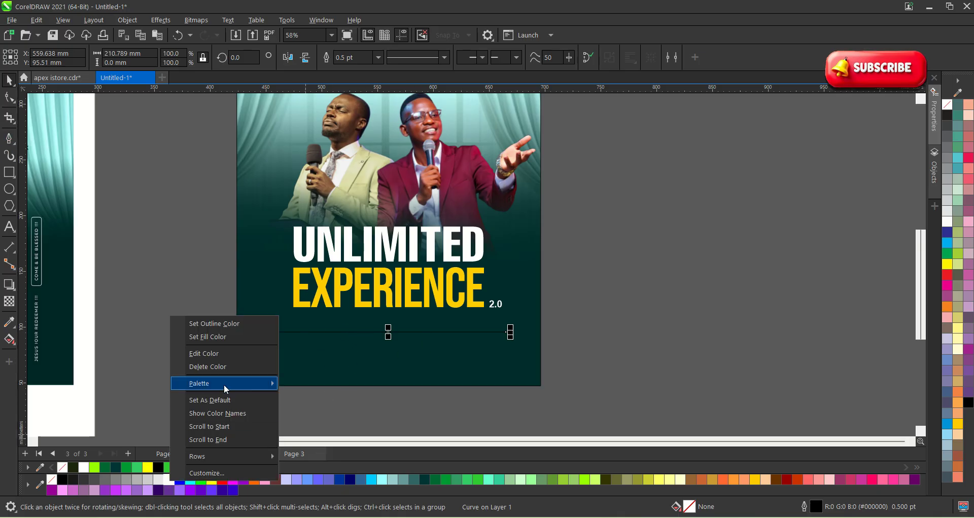
{"action": "left_click", "coordinate": [219, 321]}
{"action": "left_click", "coordinate": [598, 341]}
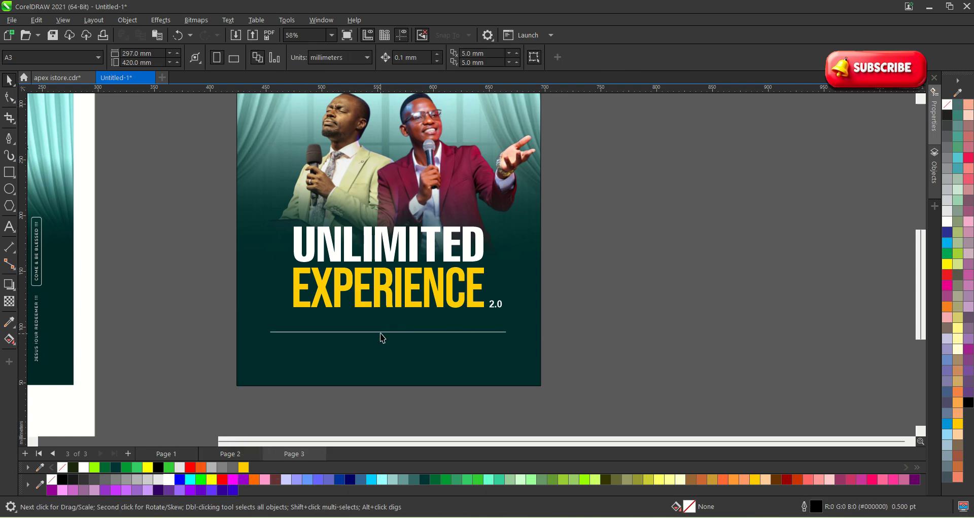
{"action": "left_click", "coordinate": [379, 332]}
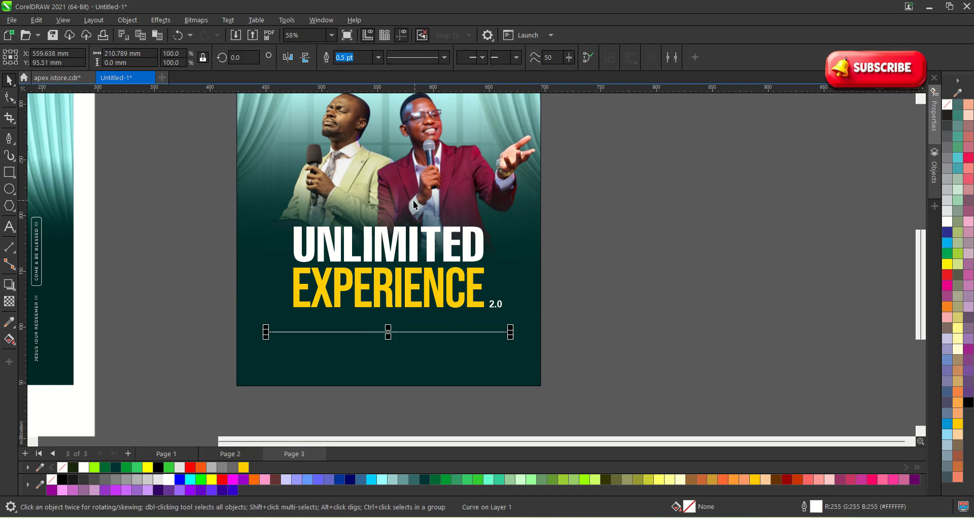
{"action": "left_click", "coordinate": [444, 57]}
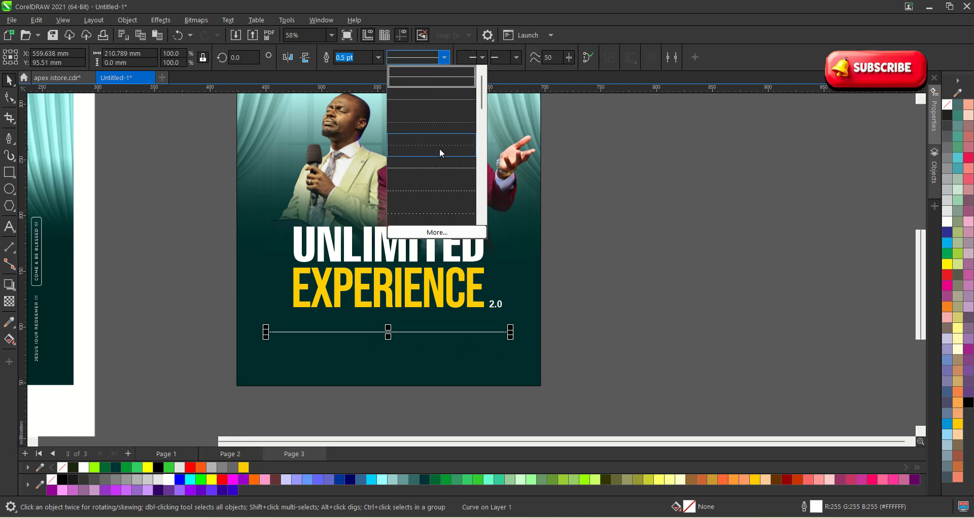
{"action": "scroll", "coordinate": [427, 221], "scroll_direction": "down", "scroll_amount": 1}
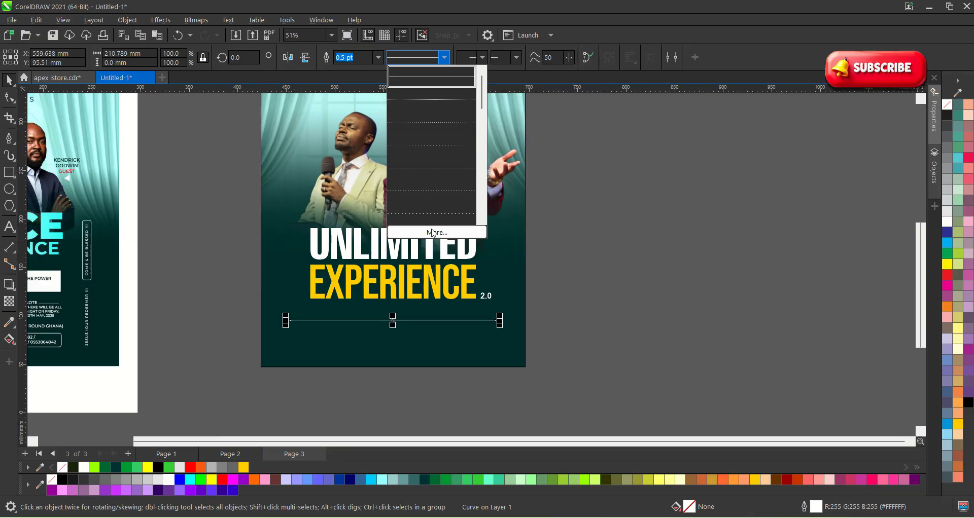
Create a custom dotted outline style with wider dot spacing and apply it to the line.
{"action": "left_click", "coordinate": [434, 232]}
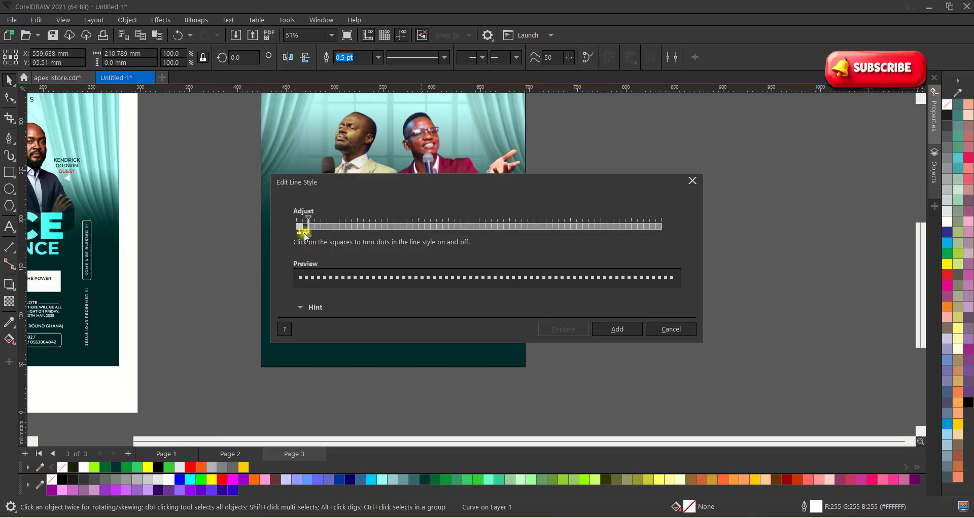
{"action": "left_click", "coordinate": [318, 229]}
{"action": "mouse_move", "coordinate": [317, 233]}
{"action": "left_mouse_down"}
{"action": "mouse_move", "coordinate": [355, 230]}
{"action": "mouse_move", "coordinate": [342, 233]}
{"action": "left_mouse_up"}
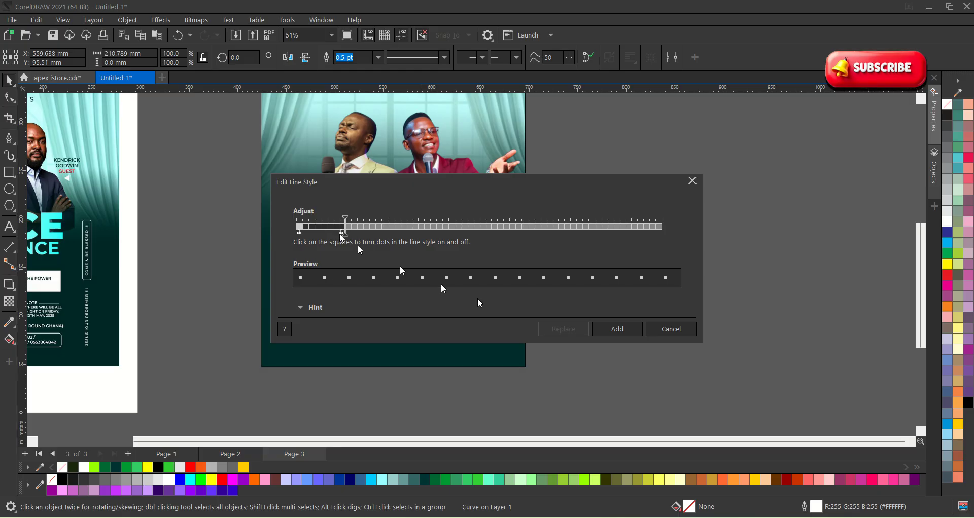
{"action": "left_click", "coordinate": [617, 329]}
{"action": "scroll", "coordinate": [402, 329], "scroll_direction": "up", "scroll_amount": 2}
{"action": "scroll", "coordinate": [401, 330], "scroll_direction": "up", "scroll_amount": 1}
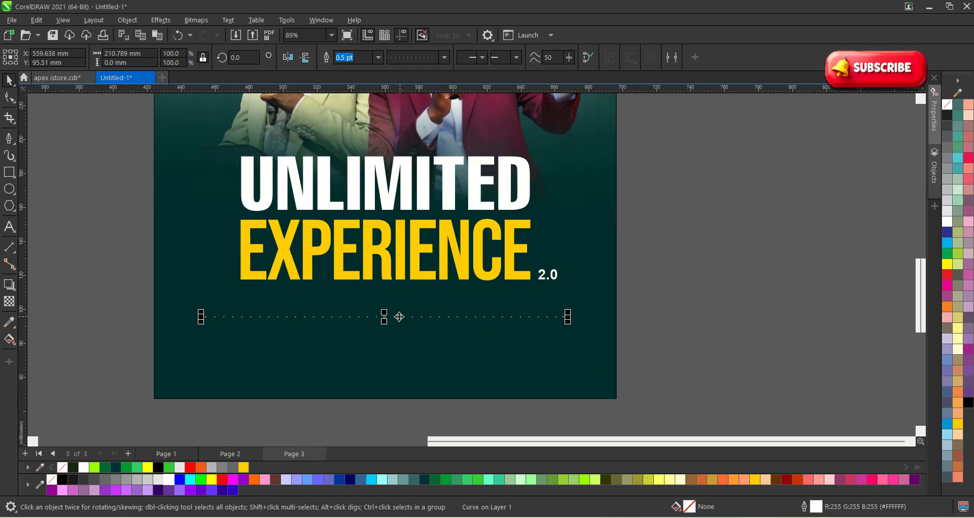
Switch the divider to a dashed pattern from the outline style list.
{"action": "left_click", "coordinate": [444, 57]}
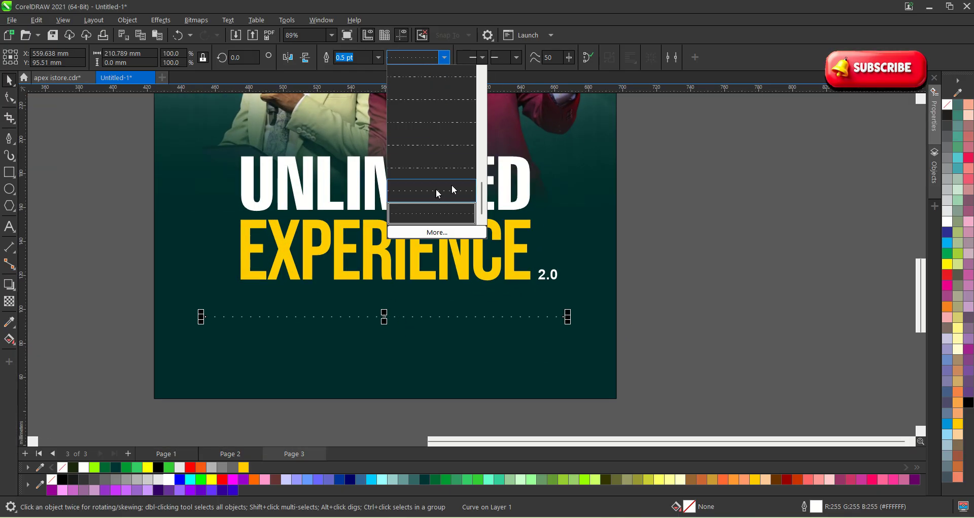
{"action": "left_click_drag", "start_coordinate": [482, 189], "coordinate": [483, 170]}
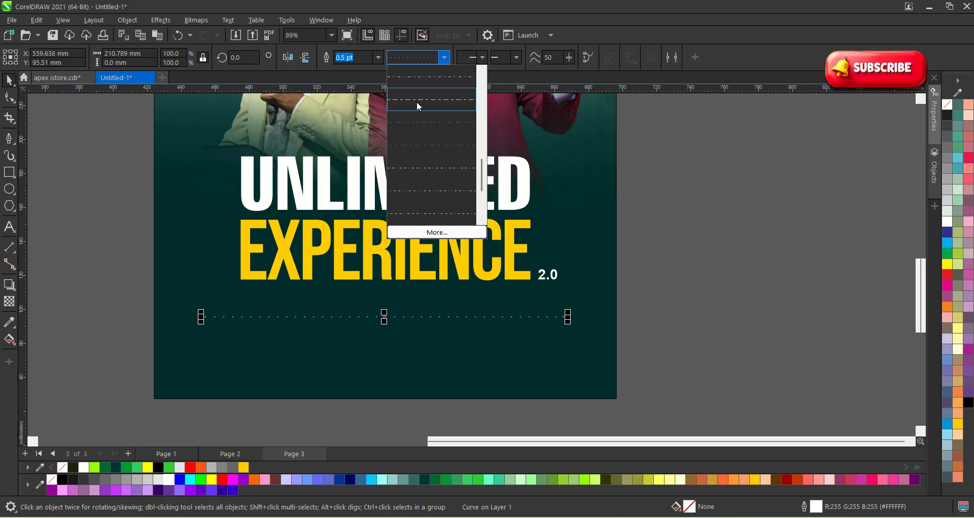
{"action": "left_click", "coordinate": [417, 104]}
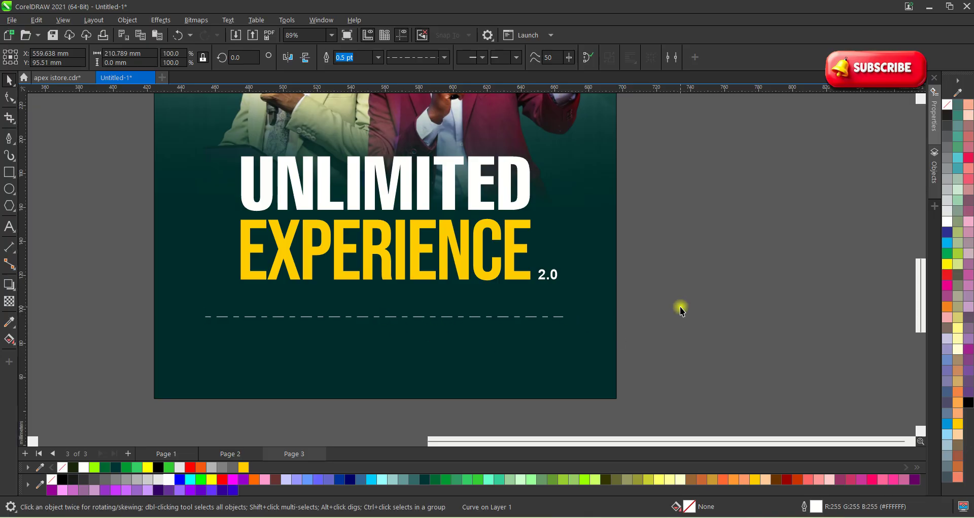
{"action": "left_click", "coordinate": [669, 336]}
{"action": "scroll", "coordinate": [629, 330], "scroll_direction": "down", "scroll_amount": 2}
{"action": "scroll", "coordinate": [254, 338], "scroll_direction": "up", "scroll_amount": 1}
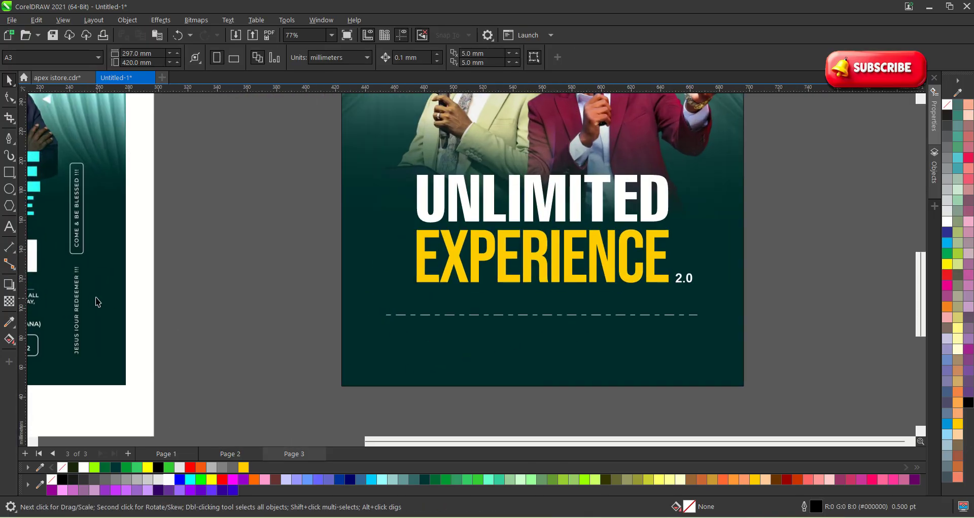
Start a text entry below the dashed divider and type the date 2ND - 3RD.
{"action": "left_click", "coordinate": [16, 228]}
{"action": "scroll", "coordinate": [391, 340], "scroll_direction": "up", "scroll_amount": 1}
{"action": "left_click", "coordinate": [390, 337]}
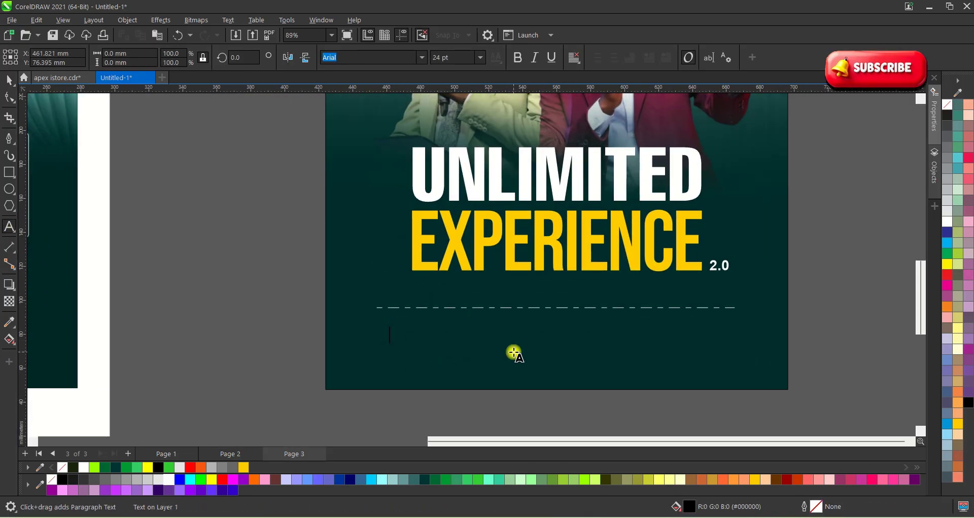
{"action": "type", "text": "ADMI"}
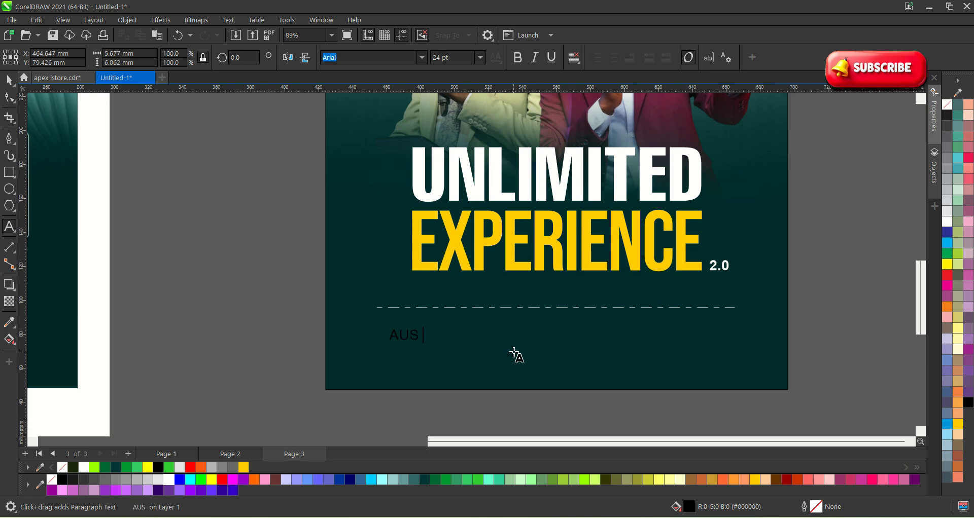
{"action": "key", "text": "BackSpace"}
{"action": "key", "text": "BackSpace"}
{"action": "key", "text": "BackSpace"}
{"action": "key", "text": "BackSpace"}
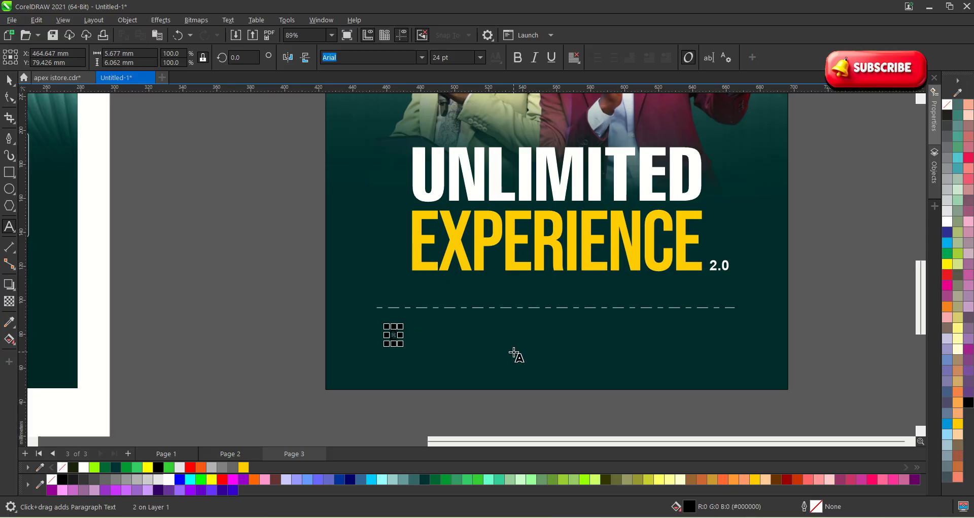
{"action": "type", "text": "ND -3RD"}
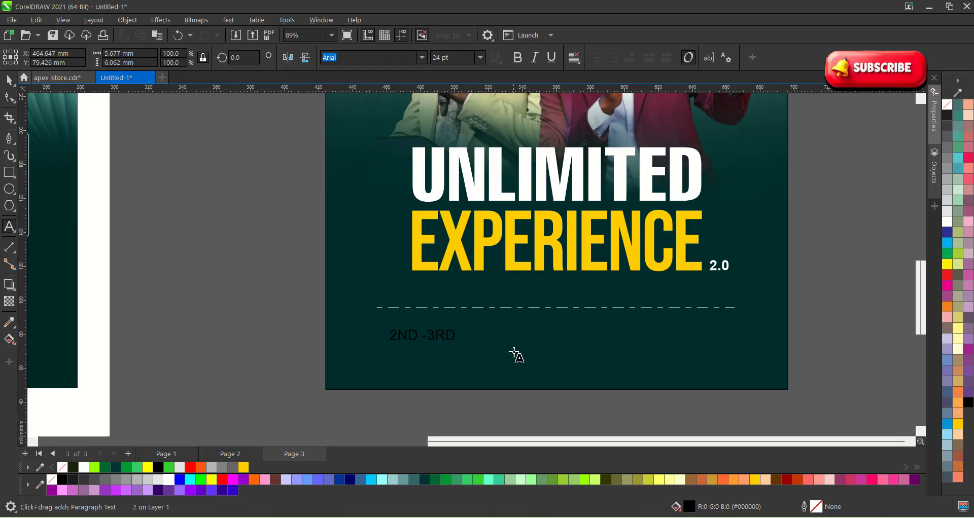
{"action": "scroll", "coordinate": [437, 384], "scroll_direction": "up", "scroll_amount": 4}
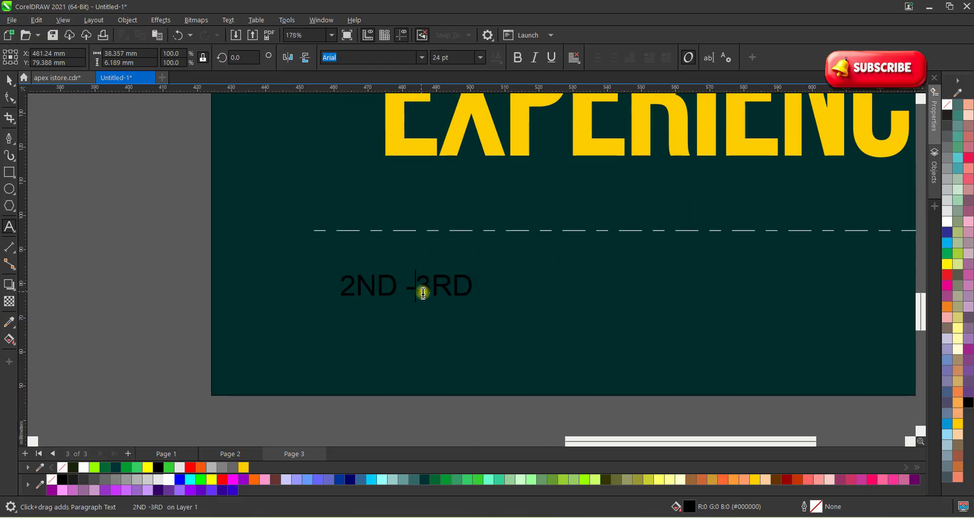
Append AUGUST to the date text, fixing the misspellings, and finish editing.
{"action": "left_click", "coordinate": [425, 297]}
{"action": "key", "text": "Return"}
{"action": "key", "text": "ctrl+z"}
{"action": "key", "text": "ctrl+z"}
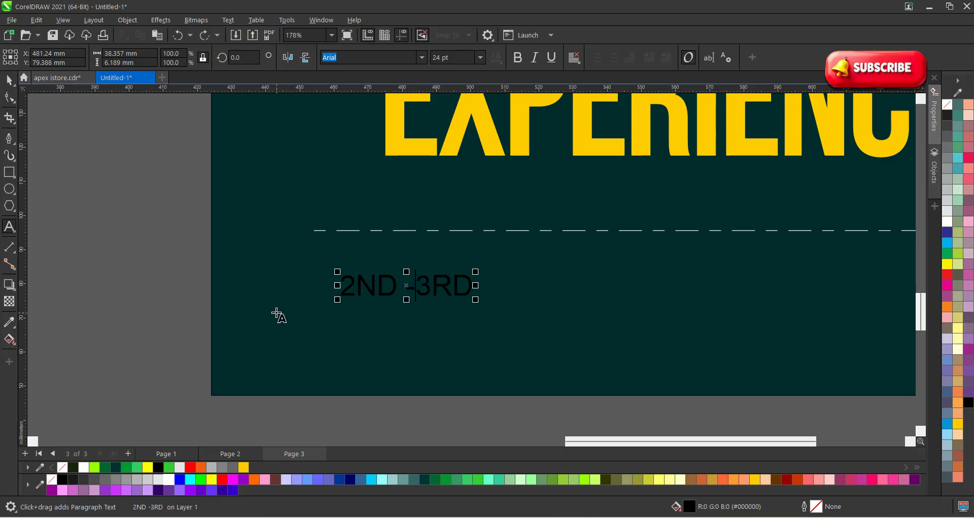
{"action": "left_click", "coordinate": [479, 288]}
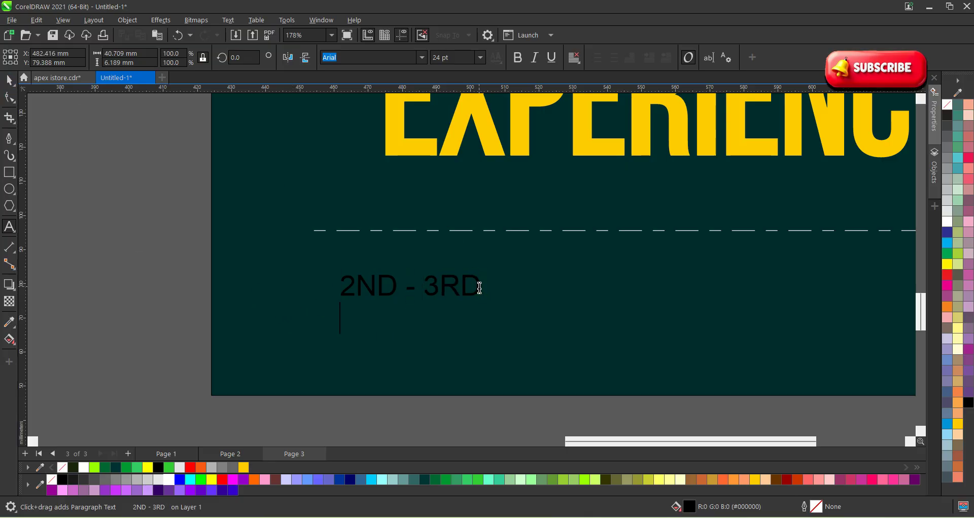
{"action": "type", "text": "AUGSU"}
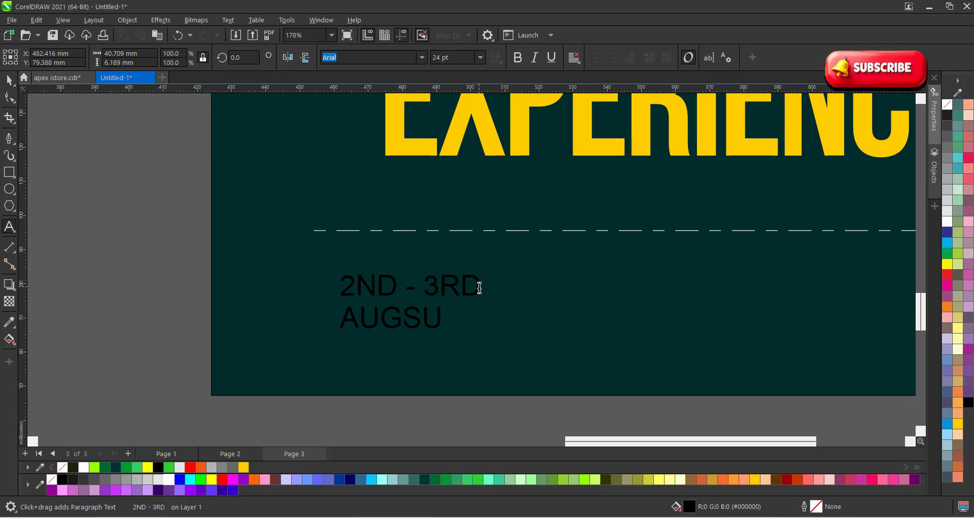
{"action": "key", "text": "BackSpace"}
{"action": "key", "text": "BackSpace"}
{"action": "type", "text": "SE"}
{"action": "key", "text": "BackSpace"}
{"action": "key", "text": "BackSpace"}
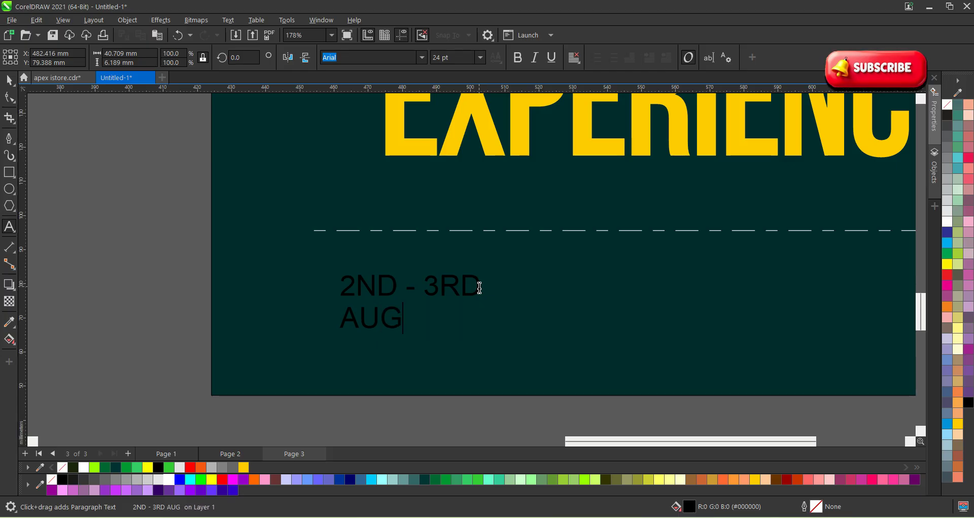
{"action": "type", "text": "USE"}
{"action": "key", "text": "BackSpace"}
{"action": "type", "text": "T"}
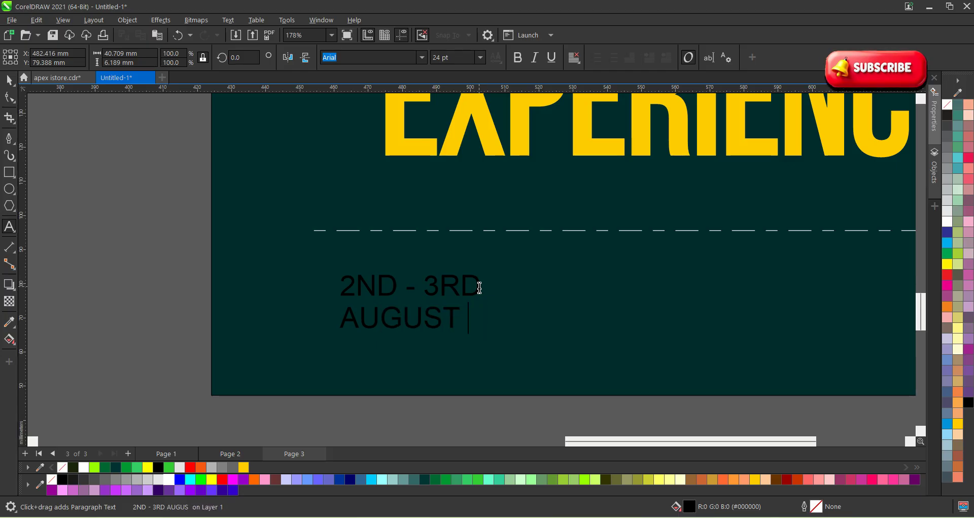
{"action": "left_click", "coordinate": [9, 80]}
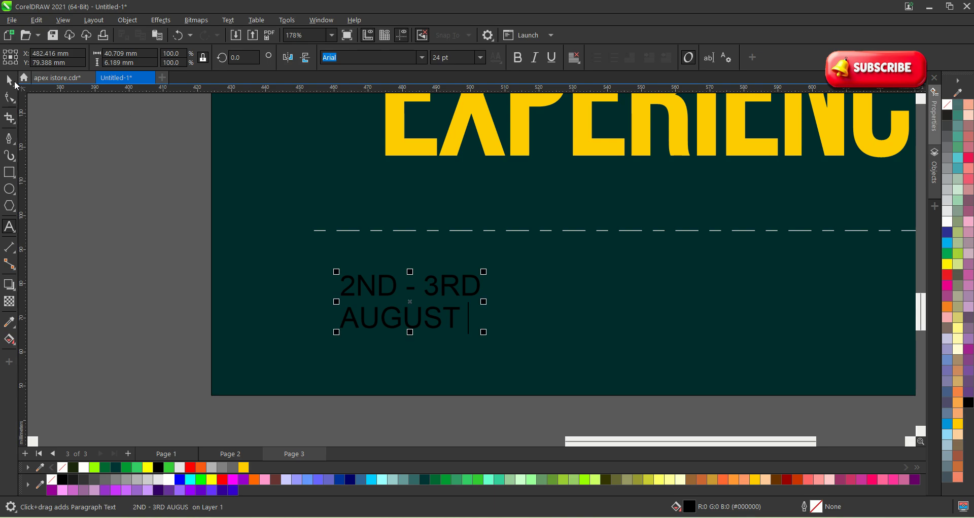
Set the date text to Bebas Neue in white, then deselect it.
{"action": "left_click", "coordinate": [421, 58]}
{"action": "left_click", "coordinate": [370, 94]}
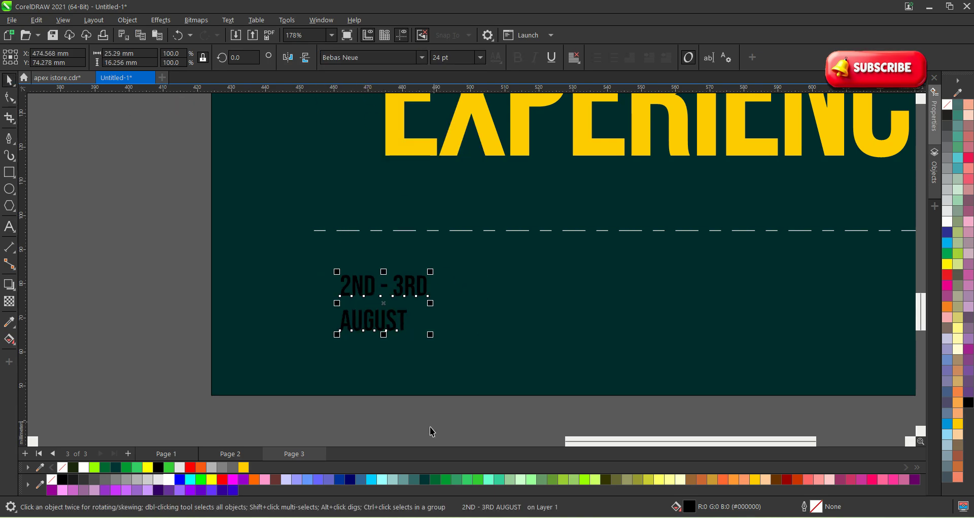
{"action": "left_click", "coordinate": [169, 481]}
{"action": "scroll", "coordinate": [402, 320], "scroll_direction": "down", "scroll_amount": 1}
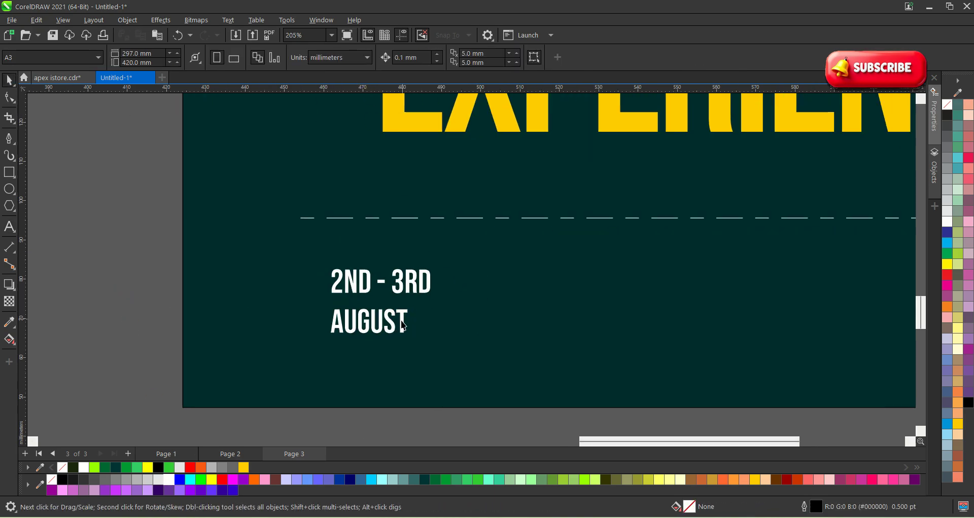
{"action": "scroll", "coordinate": [405, 321], "scroll_direction": "down", "scroll_amount": 2}
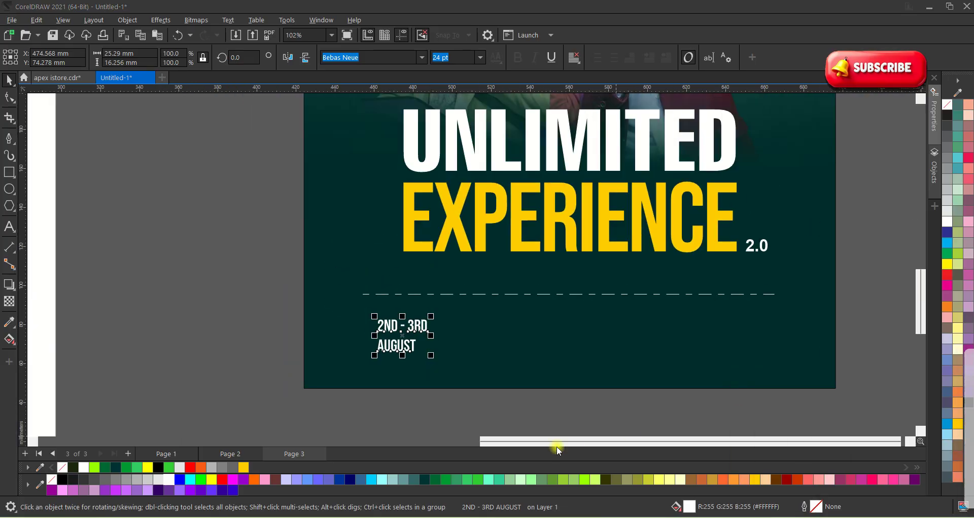
{"action": "scroll", "coordinate": [320, 355], "scroll_direction": "down", "scroll_amount": 1}
{"action": "scroll", "coordinate": [320, 355], "scroll_direction": "down", "scroll_amount": 1}
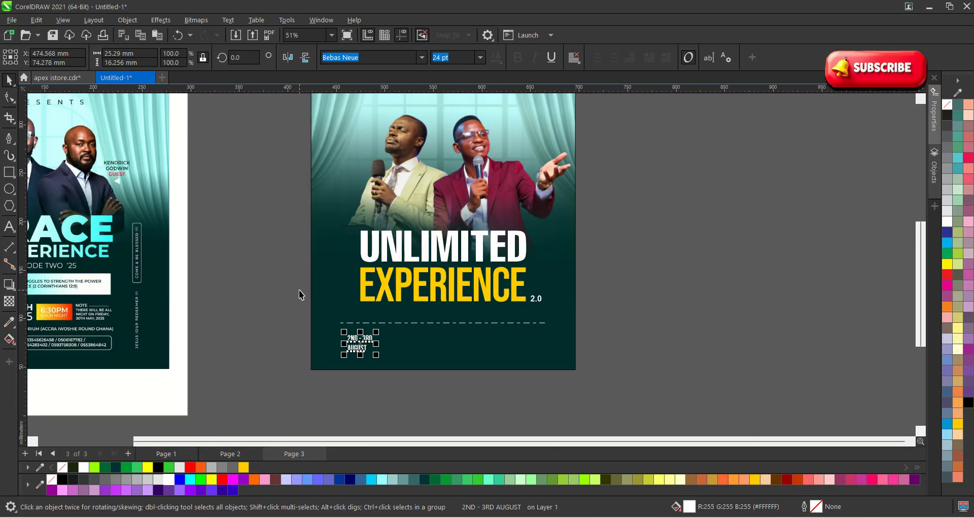
{"action": "scroll", "coordinate": [295, 305], "scroll_direction": "up", "scroll_amount": 1}
{"action": "left_click", "coordinate": [291, 311]}
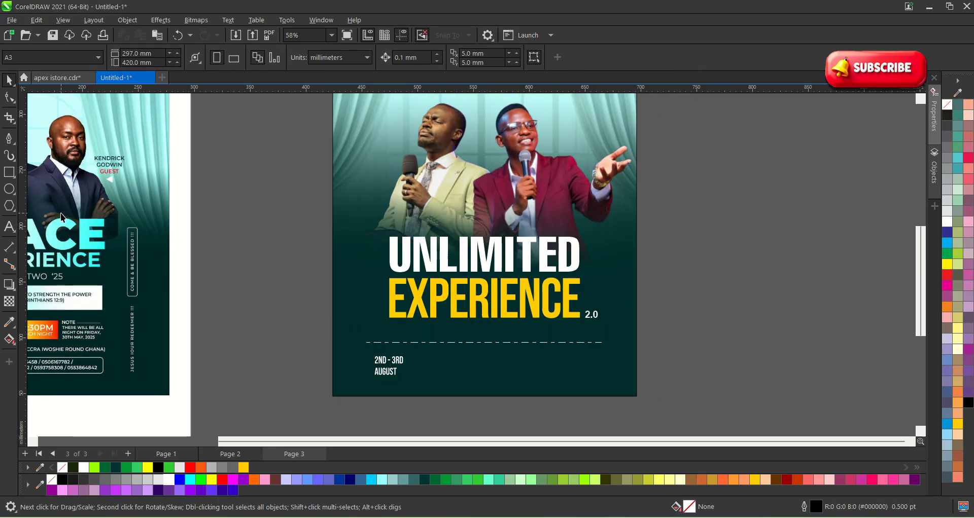
{"action": "scroll", "coordinate": [319, 321], "scroll_direction": "down", "scroll_amount": 3}
{"action": "scroll", "coordinate": [404, 277], "scroll_direction": "up", "scroll_amount": 2}
{"action": "scroll", "coordinate": [508, 329], "scroll_direction": "down", "scroll_amount": 4}
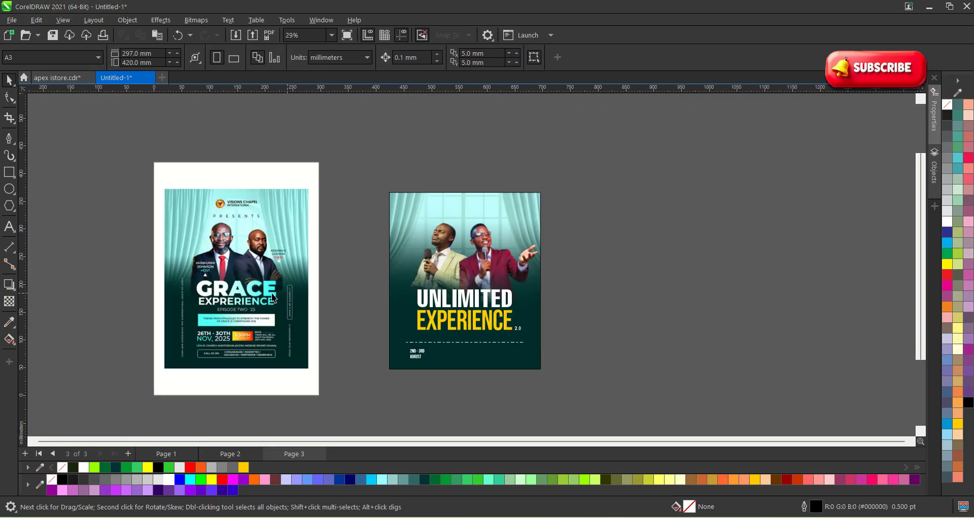
Move the vertical guide to the flyer's left margin and draw a small spacer rectangle.
{"action": "left_click_drag", "start_coordinate": [112, 211], "coordinate": [403, 245]}
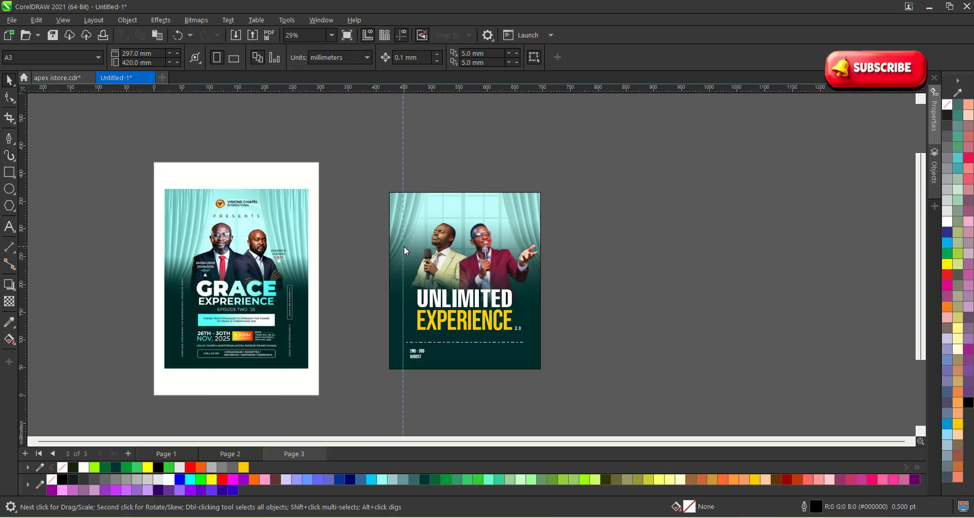
{"action": "scroll", "coordinate": [404, 303], "scroll_direction": "up", "scroll_amount": 1}
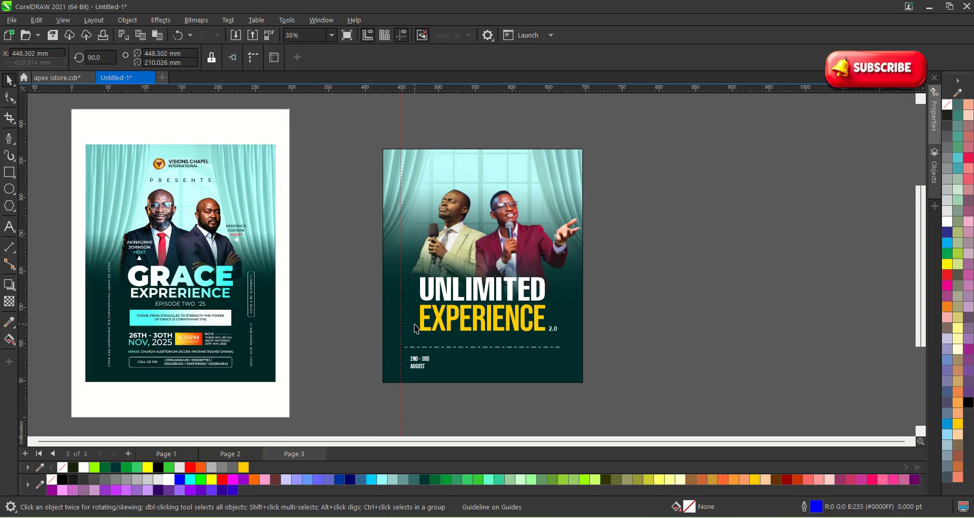
{"action": "scroll", "coordinate": [409, 332], "scroll_direction": "up", "scroll_amount": 2}
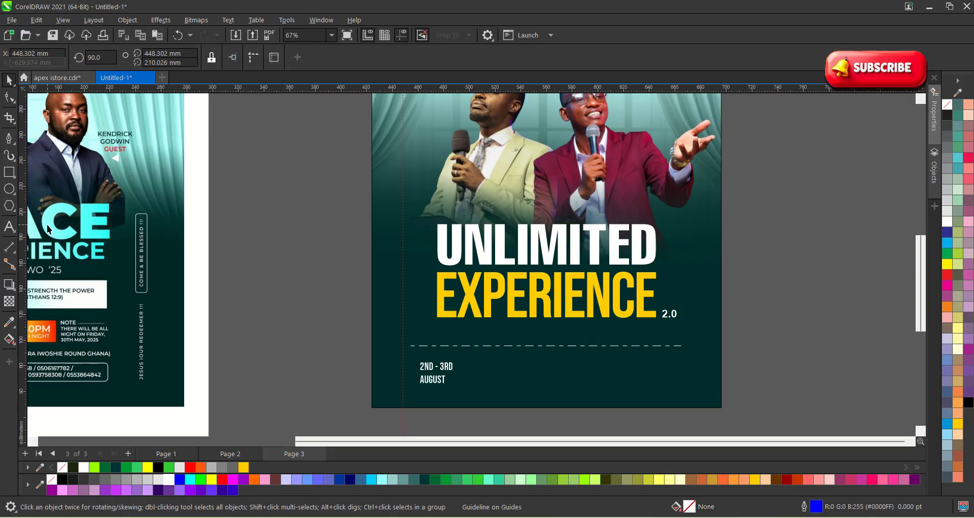
{"action": "left_click", "coordinate": [9, 172]}
{"action": "scroll", "coordinate": [404, 254], "scroll_direction": "up", "scroll_amount": 2}
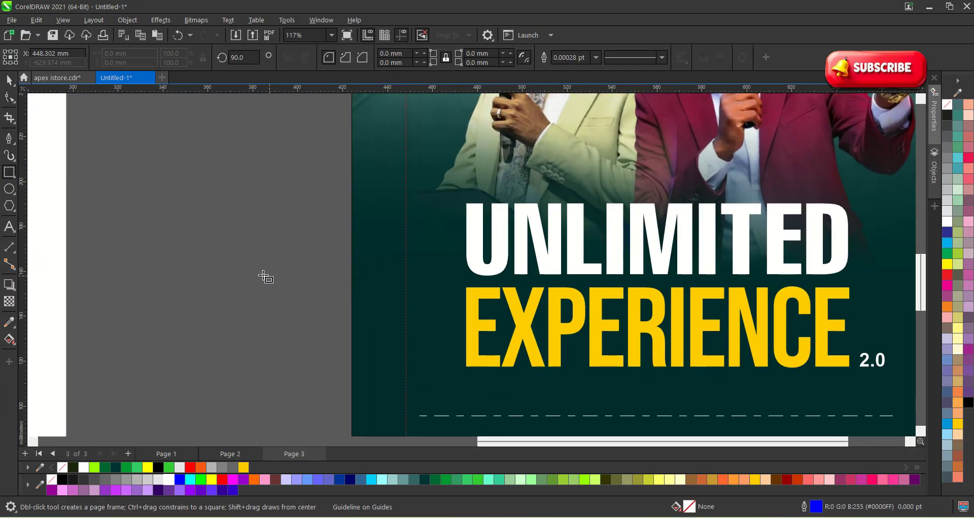
{"action": "left_click_drag", "start_coordinate": [251, 269], "coordinate": [373, 284]}
{"action": "key", "text": "space"}
{"action": "left_click", "coordinate": [318, 238]}
{"action": "left_click", "coordinate": [287, 281]}
{"action": "key", "text": "ctrl+z"}
{"action": "left_click", "coordinate": [324, 309]}
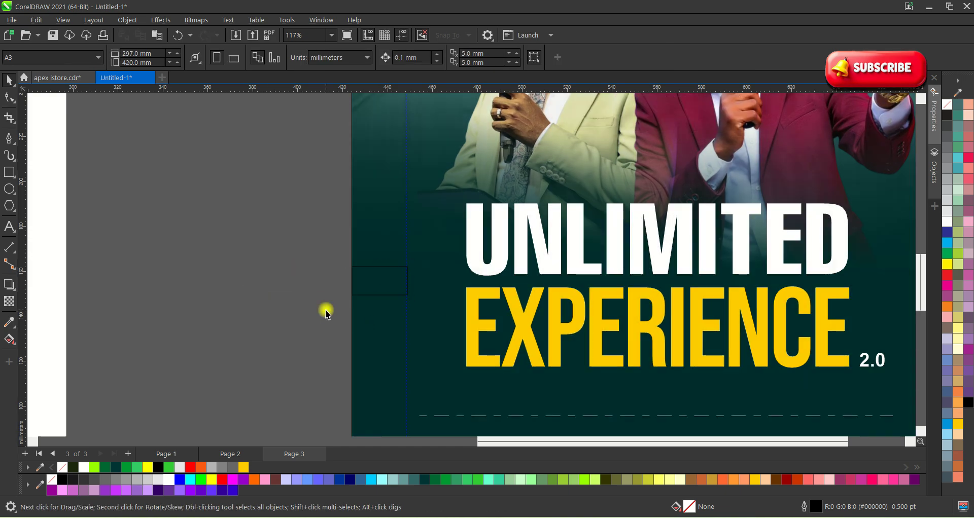
Snap a vertical guide to the spacer rectangle's right edge.
{"action": "scroll", "coordinate": [405, 329], "scroll_direction": "down", "scroll_amount": 5}
{"action": "scroll", "coordinate": [453, 314], "scroll_direction": "up", "scroll_amount": 6}
{"action": "scroll", "coordinate": [453, 314], "scroll_direction": "up", "scroll_amount": 2}
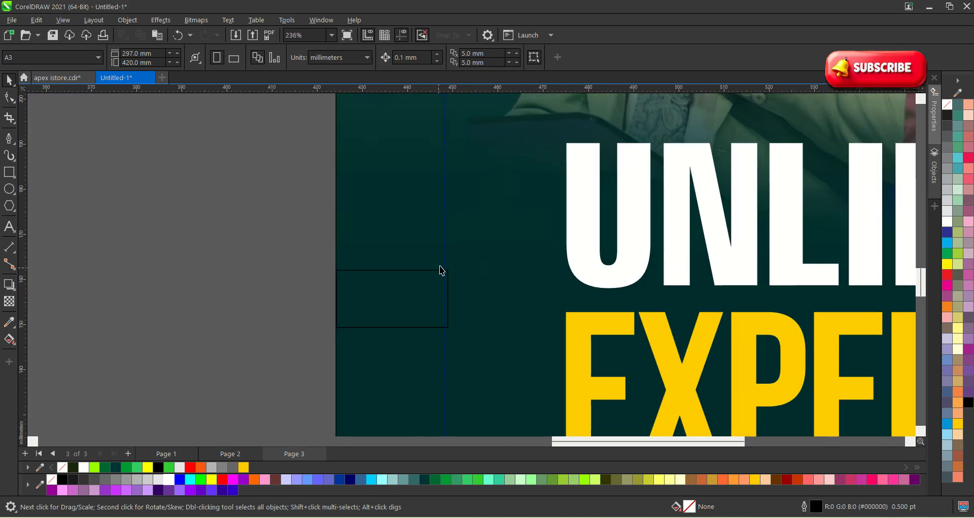
{"action": "left_click_drag", "start_coordinate": [445, 254], "coordinate": [448, 312]}
{"action": "scroll", "coordinate": [449, 312], "scroll_direction": "down", "scroll_amount": 5}
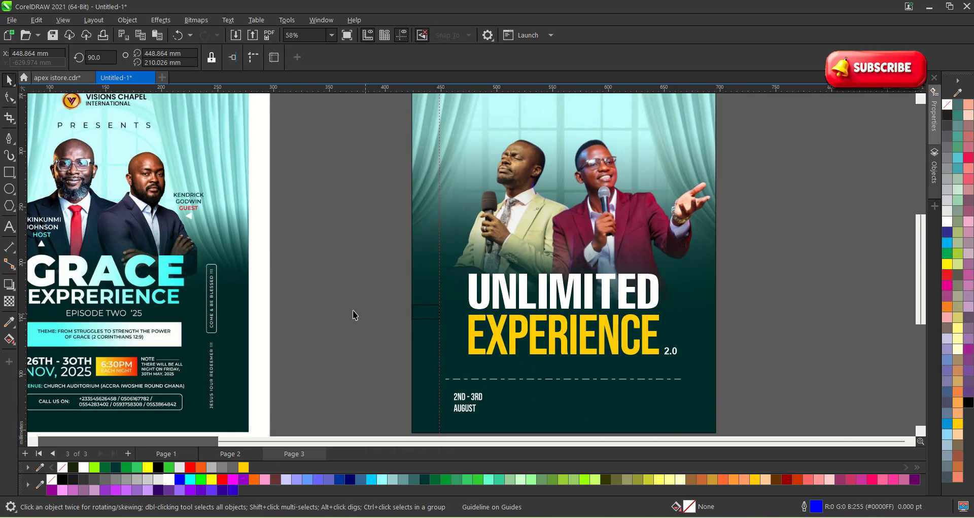
Move the spacer rectangle flush with the flyer's right edge and give it a white outline.
{"action": "left_click_drag", "start_coordinate": [349, 266], "coordinate": [705, 318]}
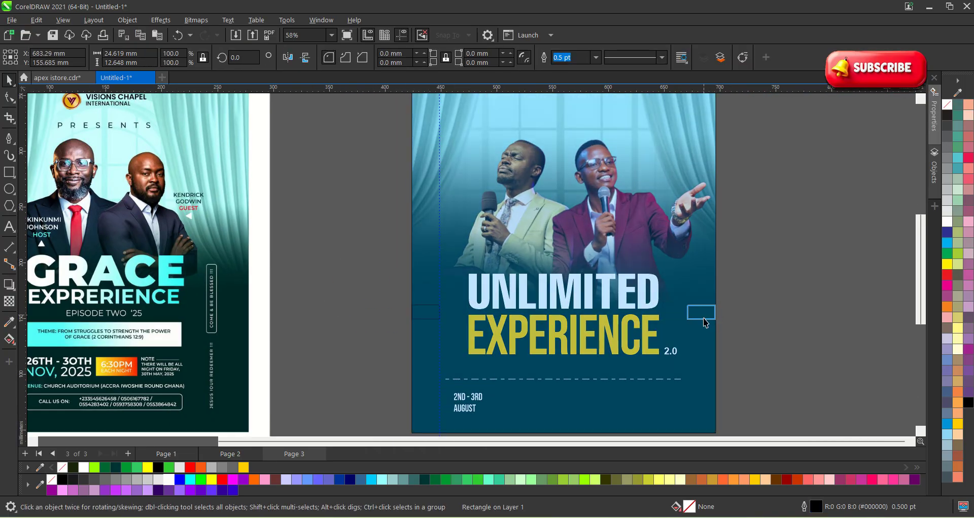
{"action": "scroll", "coordinate": [704, 312], "scroll_direction": "up", "scroll_amount": 4}
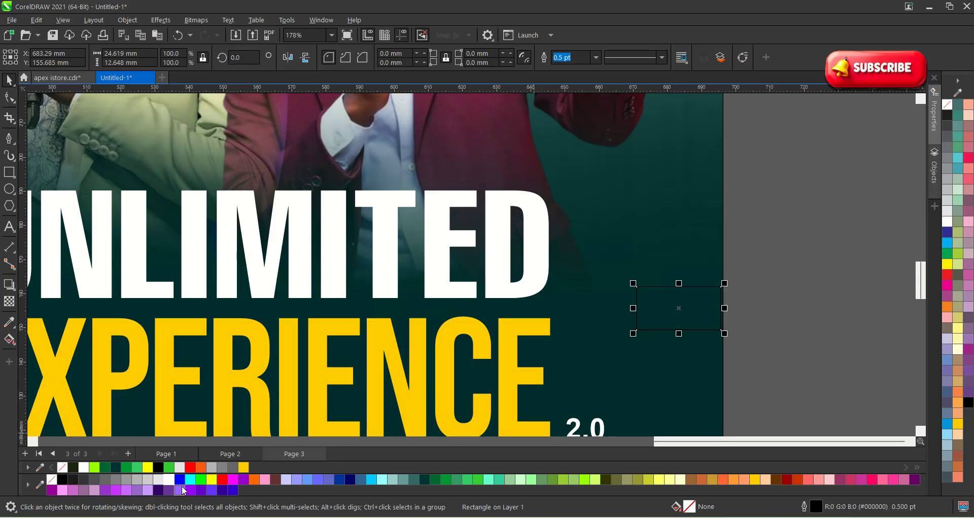
{"action": "right_click", "coordinate": [170, 481]}
{"action": "left_click", "coordinate": [246, 332]}
{"action": "scroll", "coordinate": [732, 329], "scroll_direction": "down", "scroll_amount": 3}
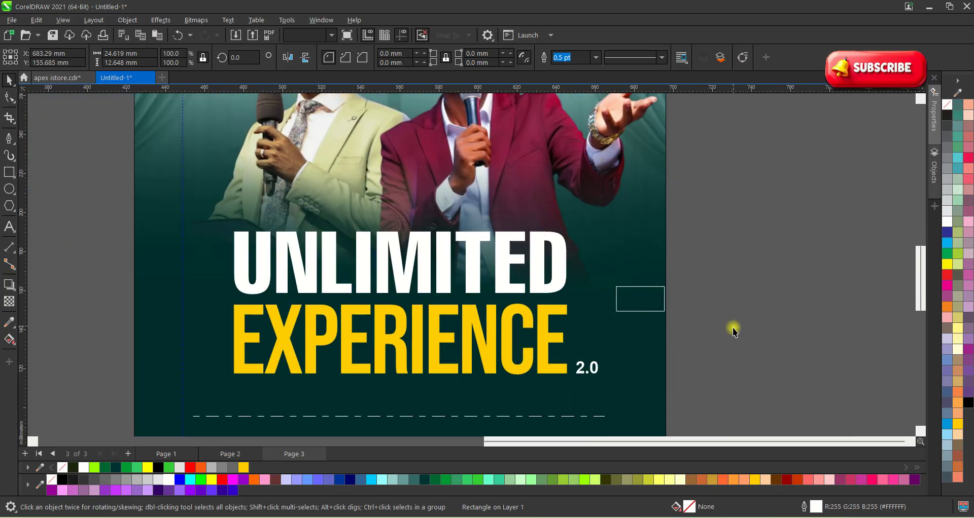
{"action": "scroll", "coordinate": [670, 304], "scroll_direction": "up", "scroll_amount": 4}
{"action": "left_click_drag", "start_coordinate": [668, 302], "coordinate": [671, 307]}
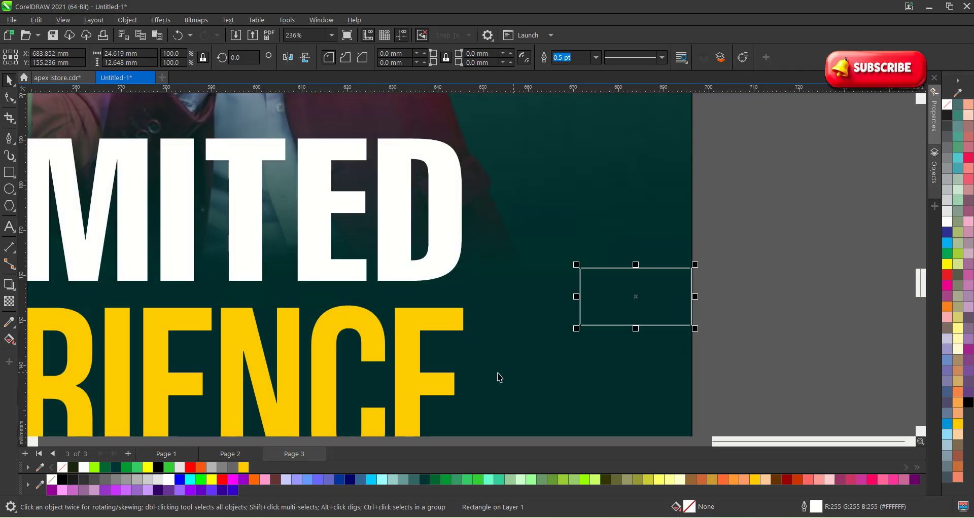
Add a vertical guide along the rectangle's left edge to mark the right margin.
{"action": "left_click_drag", "start_coordinate": [29, 283], "coordinate": [761, 282]}
{"action": "scroll", "coordinate": [623, 284], "scroll_direction": "down", "scroll_amount": 2}
{"action": "scroll", "coordinate": [626, 306], "scroll_direction": "down", "scroll_amount": 3}
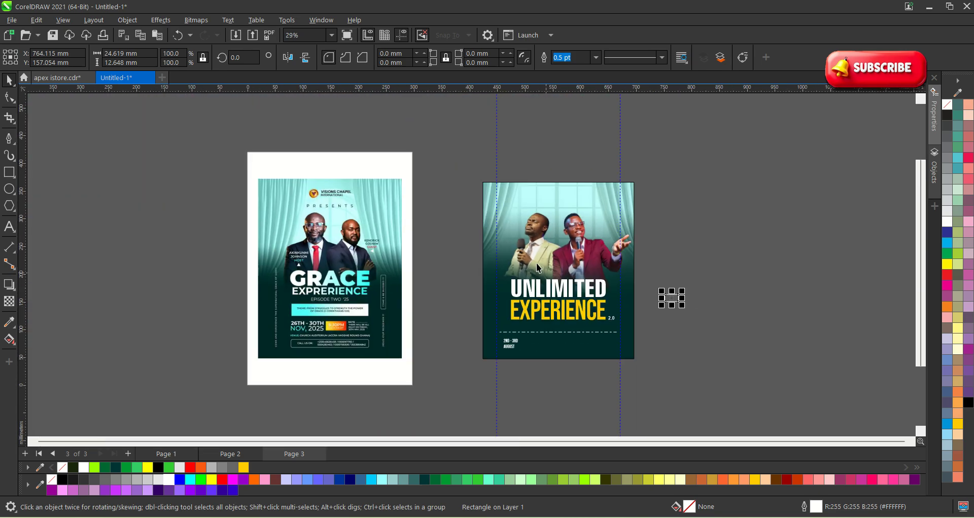
{"action": "left_click", "coordinate": [730, 338]}
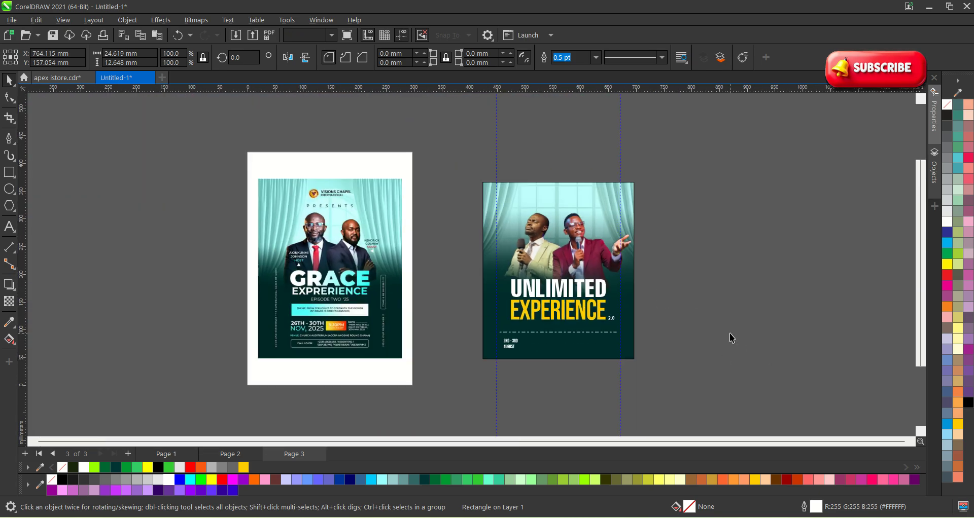
{"action": "scroll", "coordinate": [608, 309], "scroll_direction": "up", "scroll_amount": 2}
Select the date text and change its font to Montserrat.
{"action": "scroll", "coordinate": [426, 391], "scroll_direction": "up", "scroll_amount": 1}
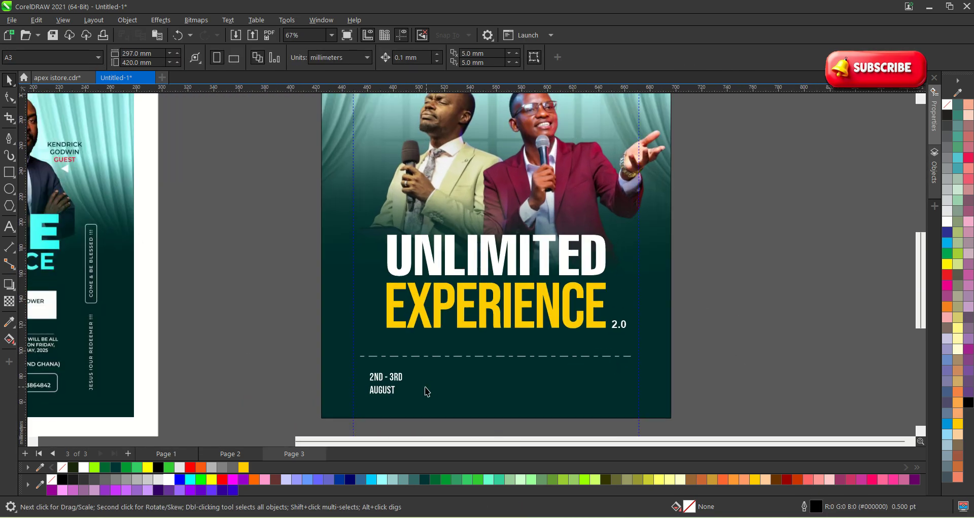
{"action": "scroll", "coordinate": [363, 311], "scroll_direction": "down", "scroll_amount": 1}
{"action": "scroll", "coordinate": [411, 366], "scroll_direction": "up", "scroll_amount": 2}
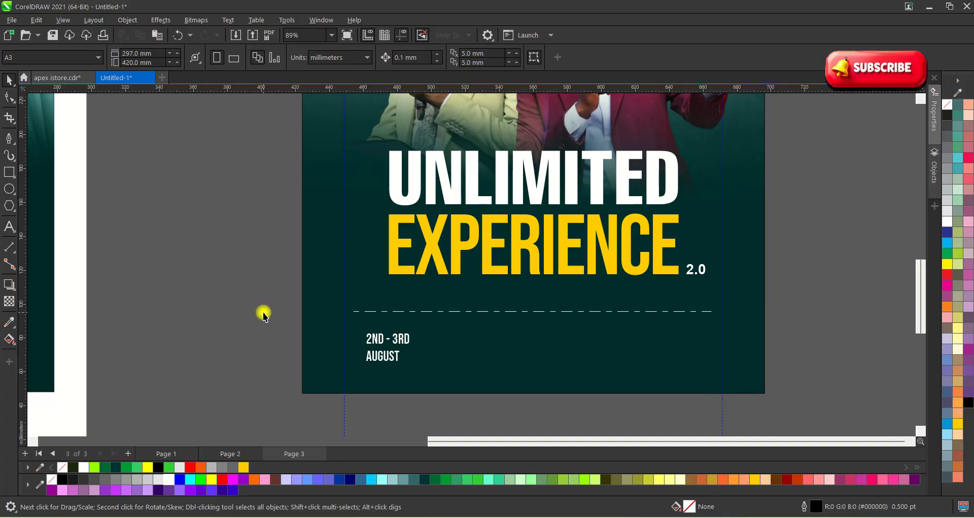
{"action": "left_click_drag", "start_coordinate": [256, 311], "coordinate": [463, 370]}
{"action": "scroll", "coordinate": [374, 337], "scroll_direction": "up", "scroll_amount": 1}
{"action": "scroll", "coordinate": [374, 337], "scroll_direction": "up", "scroll_amount": 1}
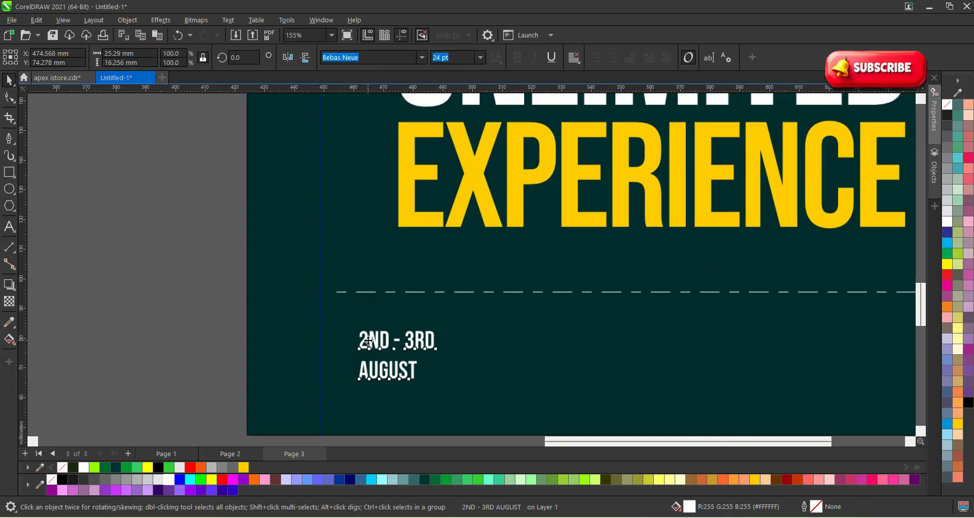
{"action": "left_click", "coordinate": [423, 58]}
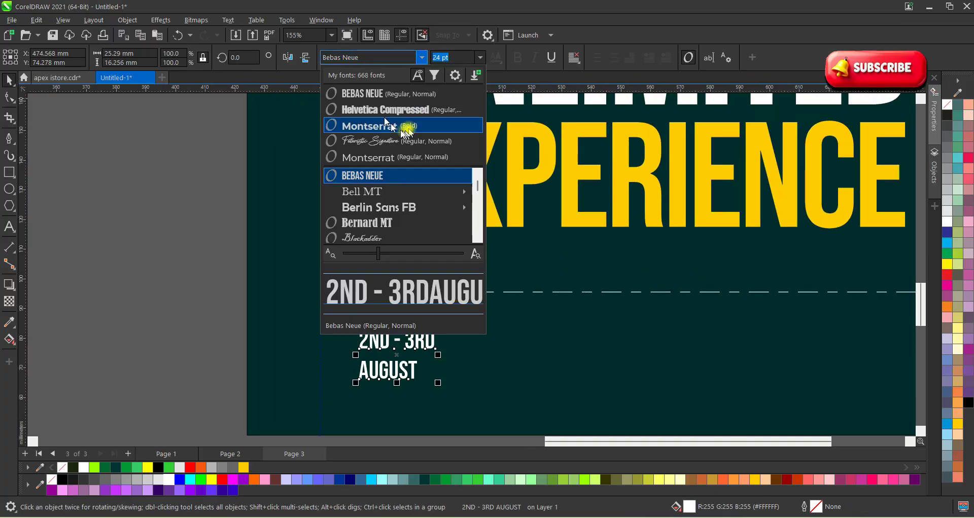
{"action": "left_click", "coordinate": [406, 131]}
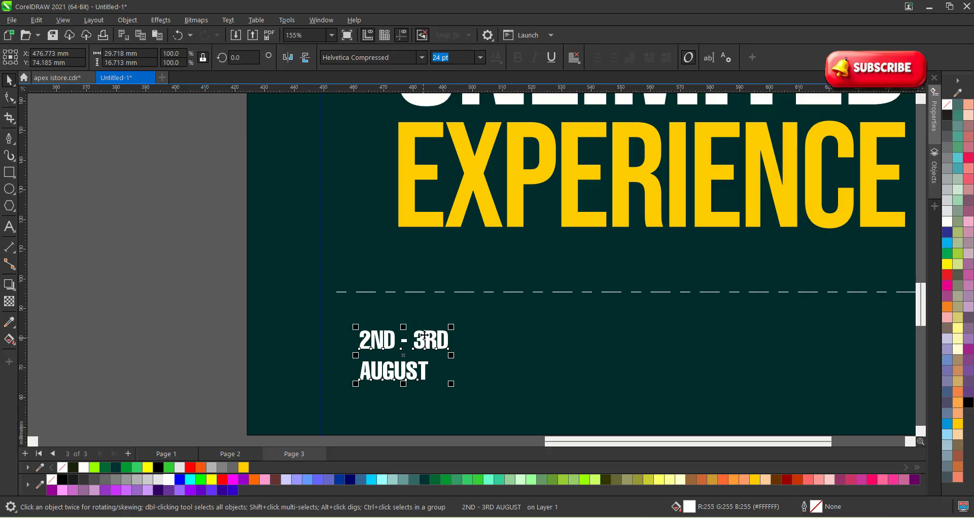
{"action": "left_click", "coordinate": [422, 57]}
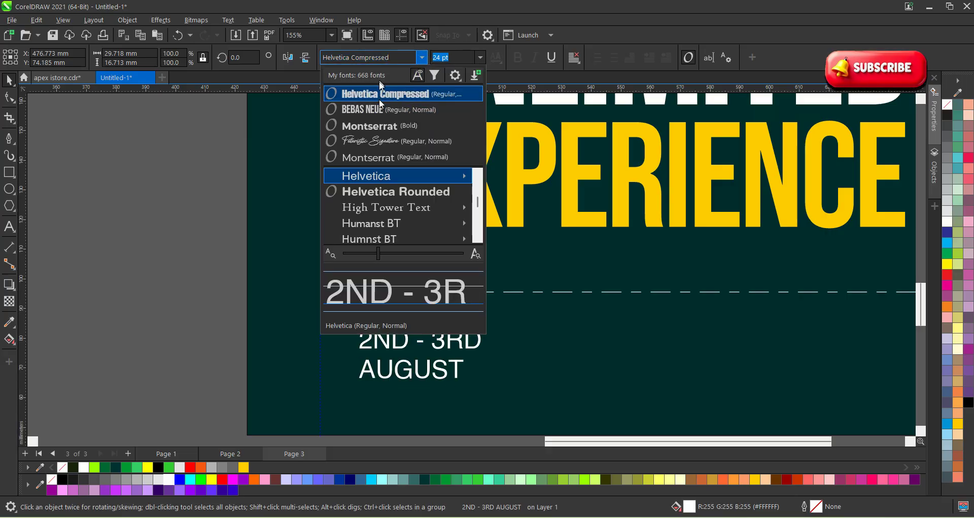
{"action": "left_click", "coordinate": [378, 131]}
Break the date into separate lines and enlarge AUGUST, aligned under 2ND - 3RD.
{"action": "left_click_drag", "start_coordinate": [410, 341], "coordinate": [445, 312]}
{"action": "key", "text": "ctrl+k"}
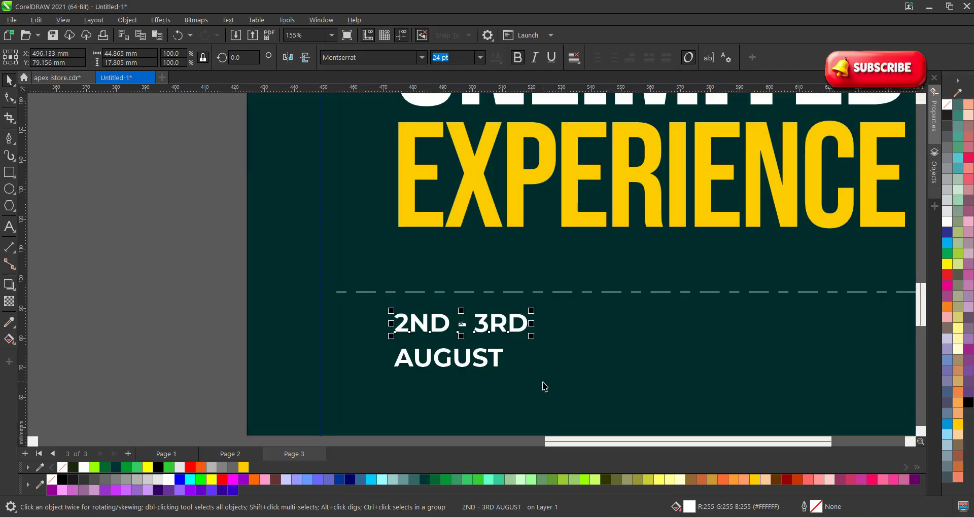
{"action": "scroll", "coordinate": [403, 349], "scroll_direction": "up", "scroll_amount": 4}
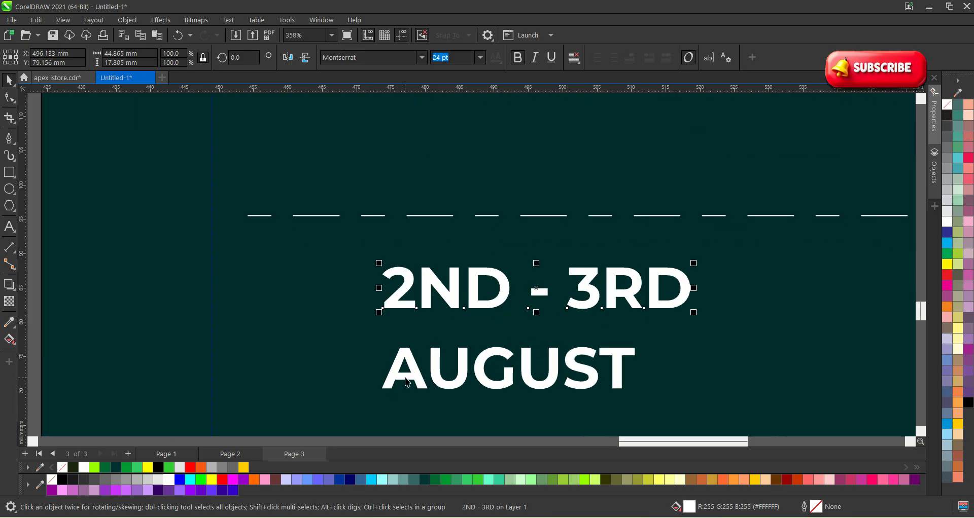
{"action": "left_click", "coordinate": [412, 367]}
{"action": "left_click_drag", "start_coordinate": [413, 367], "coordinate": [403, 367]}
{"action": "scroll", "coordinate": [487, 295], "scroll_direction": "down", "scroll_amount": 3}
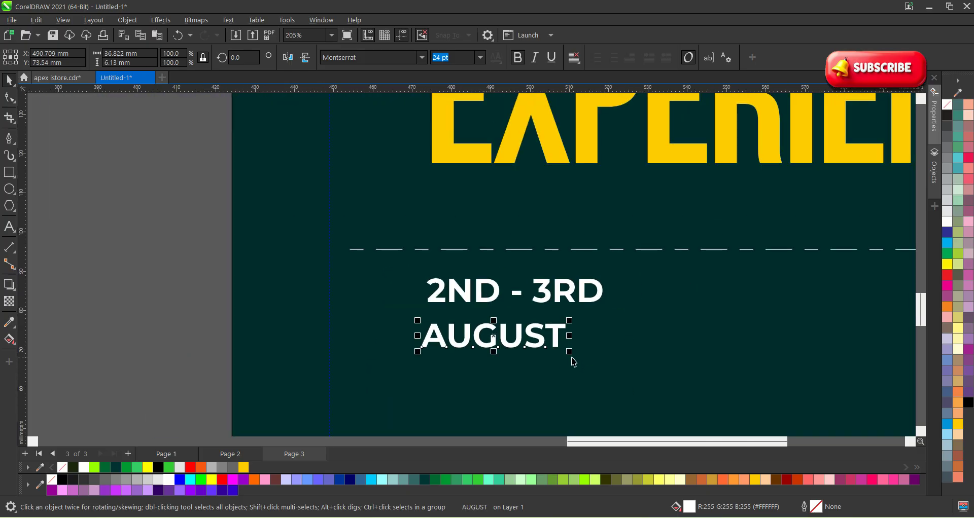
{"action": "left_click_drag", "start_coordinate": [574, 362], "coordinate": [612, 371]}
{"action": "scroll", "coordinate": [521, 306], "scroll_direction": "up", "scroll_amount": 2}
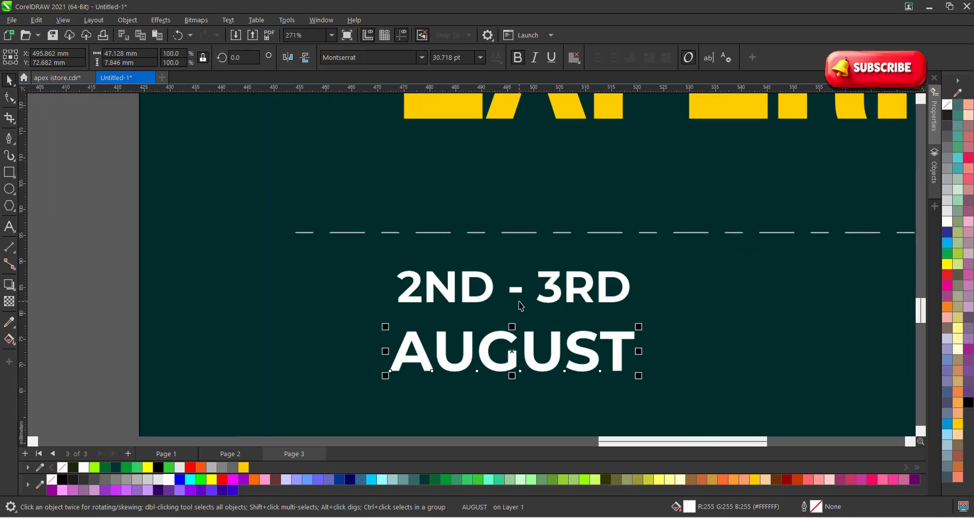
Select both date lines together.
{"action": "left_click", "coordinate": [390, 269]}
{"action": "scroll", "coordinate": [387, 261], "scroll_direction": "down", "scroll_amount": 2}
{"action": "left_click", "coordinate": [567, 399]}
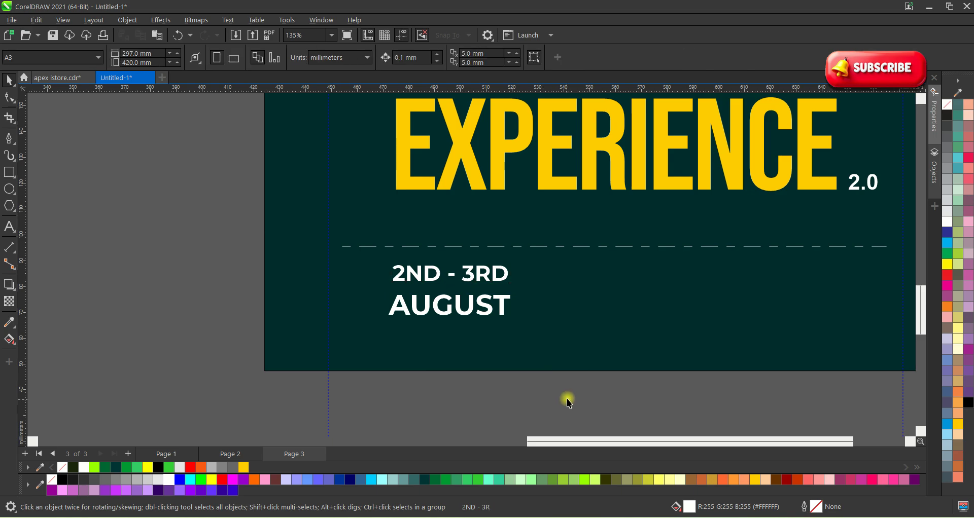
{"action": "left_click_drag", "start_coordinate": [580, 376], "coordinate": [309, 251]}
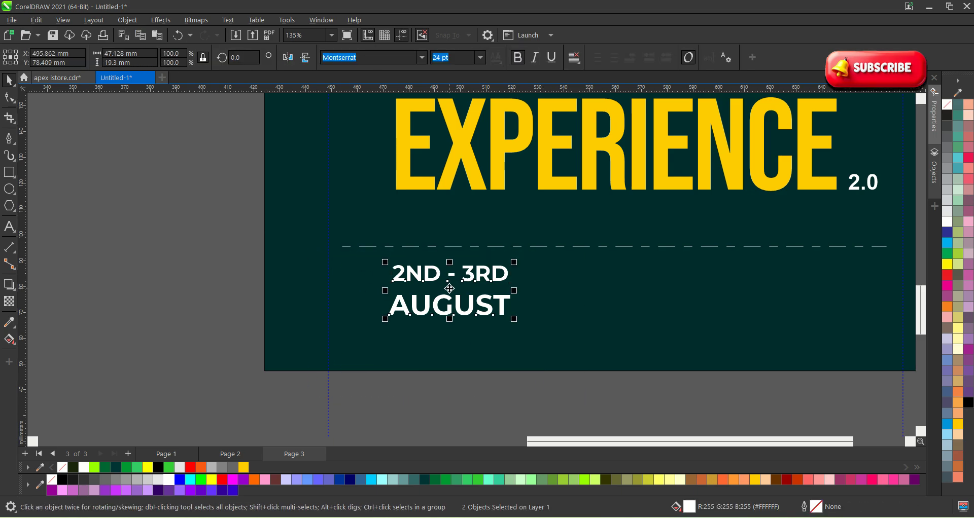
Right-drag a copy of the date lines to the right and delete its extra AUGUST line.
{"action": "left_click_drag", "start_coordinate": [449, 288], "coordinate": [643, 312]}
{"action": "right_click", "coordinate": [643, 311]}
{"action": "left_click", "coordinate": [591, 412]}
{"action": "scroll", "coordinate": [513, 340], "scroll_direction": "down", "scroll_amount": 1}
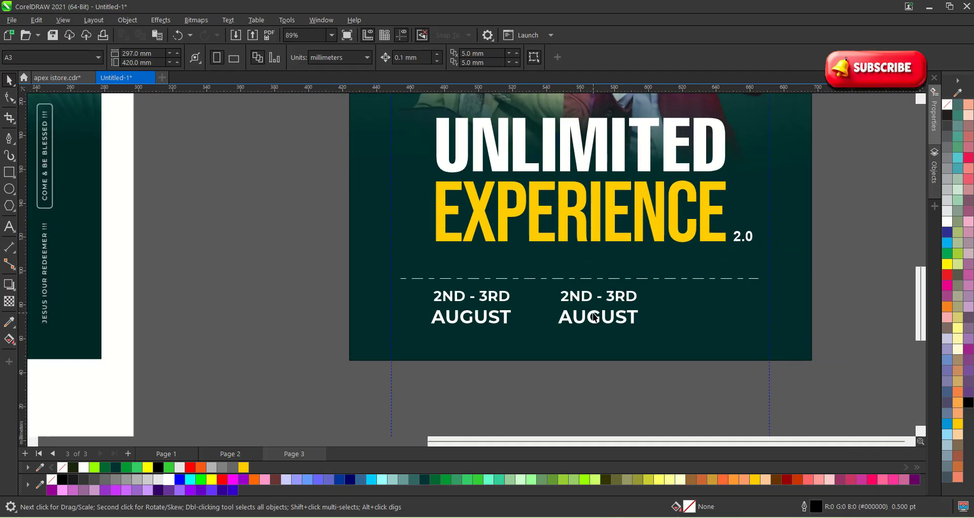
{"action": "scroll", "coordinate": [594, 317], "scroll_direction": "up", "scroll_amount": 1}
{"action": "left_click", "coordinate": [587, 318]}
{"action": "key", "text": "Delete"}
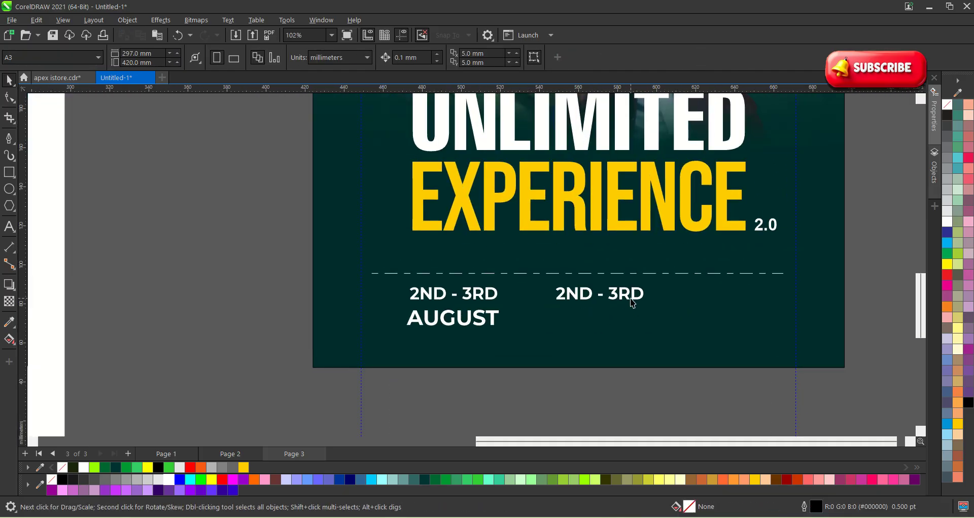
Replace the copied date text with the venue name CAPITAL CITY HALL.
{"action": "double_click", "coordinate": [632, 304]}
{"action": "left_click", "coordinate": [70, 117]}
{"action": "scroll", "coordinate": [514, 283], "scroll_direction": "up", "scroll_amount": 2}
{"action": "double_click", "coordinate": [571, 296]}
{"action": "key", "text": "ctrl+a"}
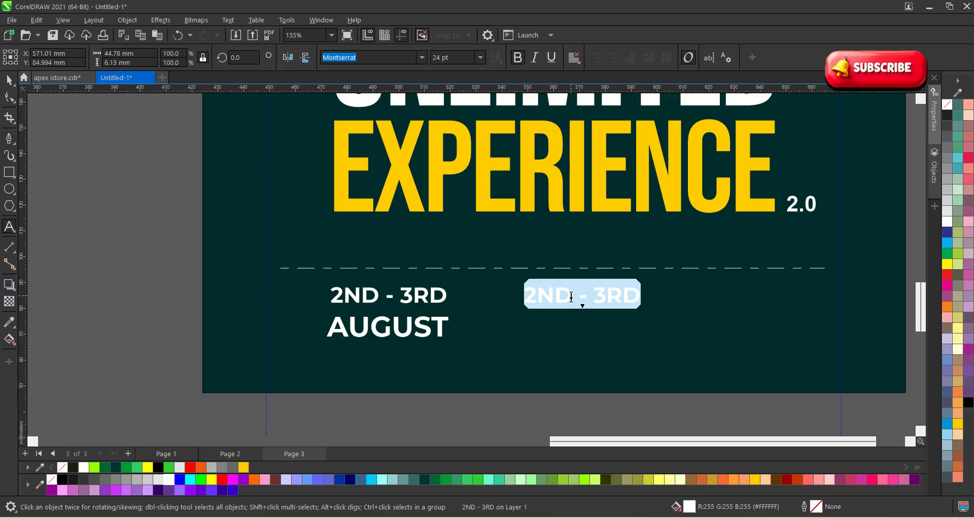
{"action": "type", "text": "CAPE"}
{"action": "key", "text": "BackSpace"}
{"action": "type", "text": "T"}
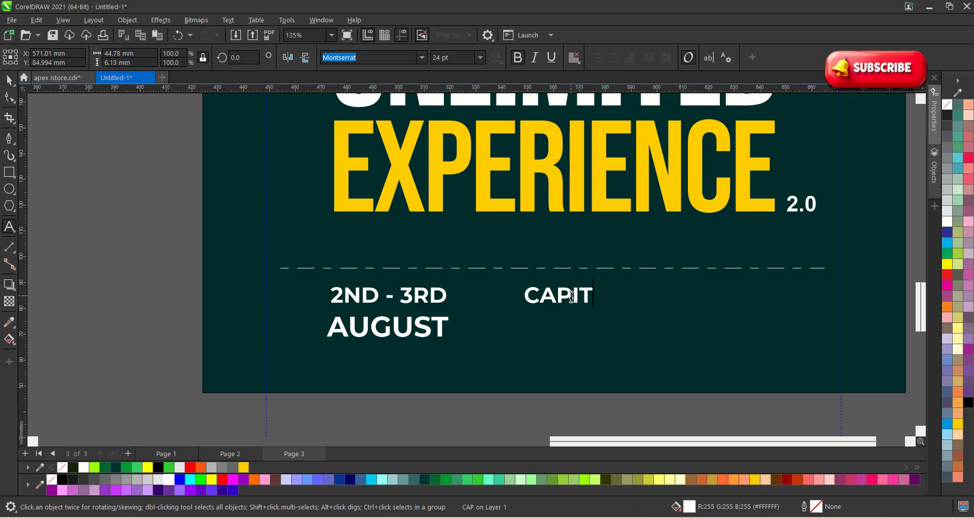
{"action": "type", "text": "AL SC"}
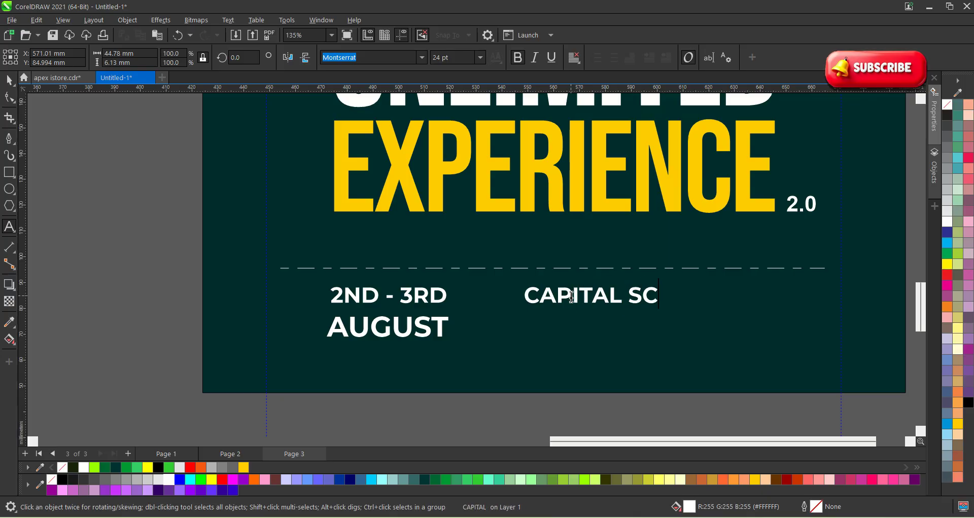
{"action": "key", "text": "BackSpace"}
{"action": "key", "text": "BackSpace"}
{"action": "type", "text": "COE"}
{"action": "key", "text": "BackSpace"}
{"action": "key", "text": "BackSpace"}
{"action": "type", "text": "IER"}
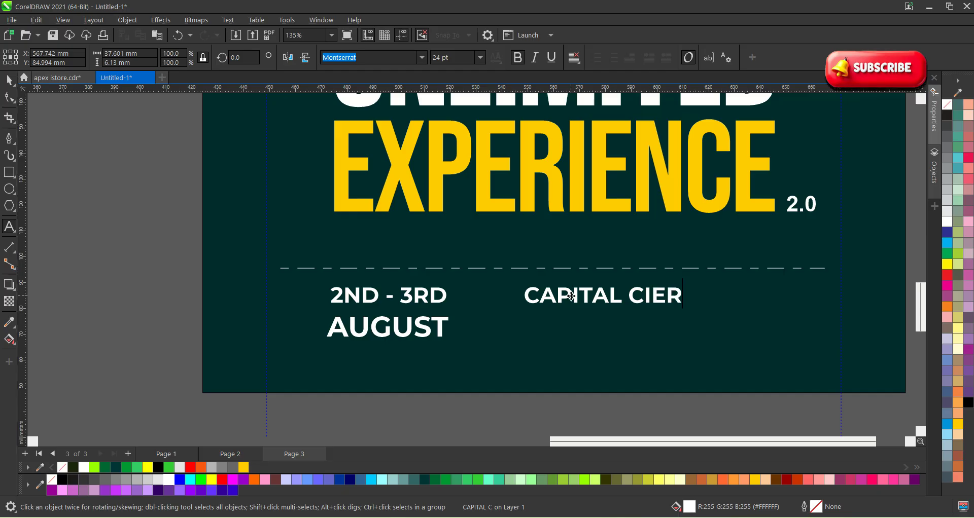
{"action": "key", "text": "BackSpace"}
{"action": "key", "text": "BackSpace"}
{"action": "type", "text": "THE"}
{"action": "key", "text": "BackSpace"}
{"action": "key", "text": "BackSpace"}
{"action": "type", "text": "Y "}
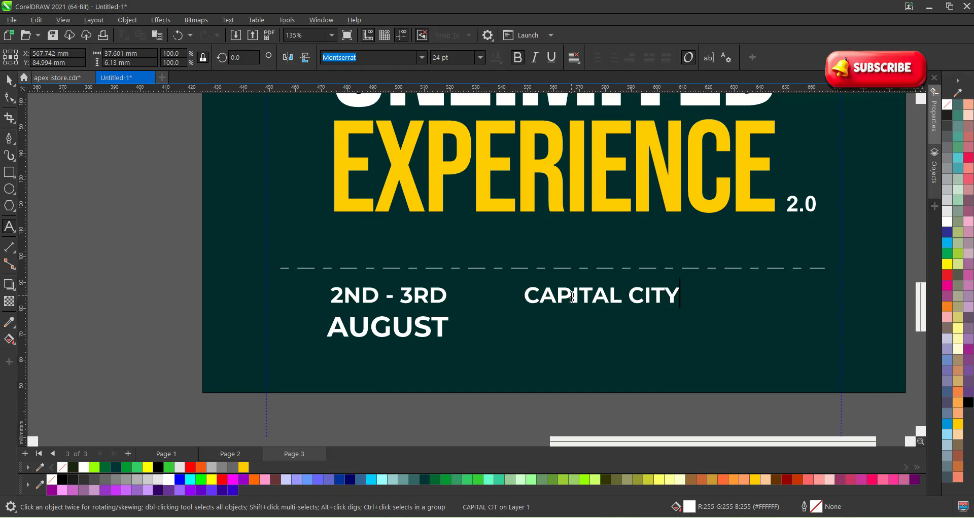
{"action": "type", "text": "HALL"}
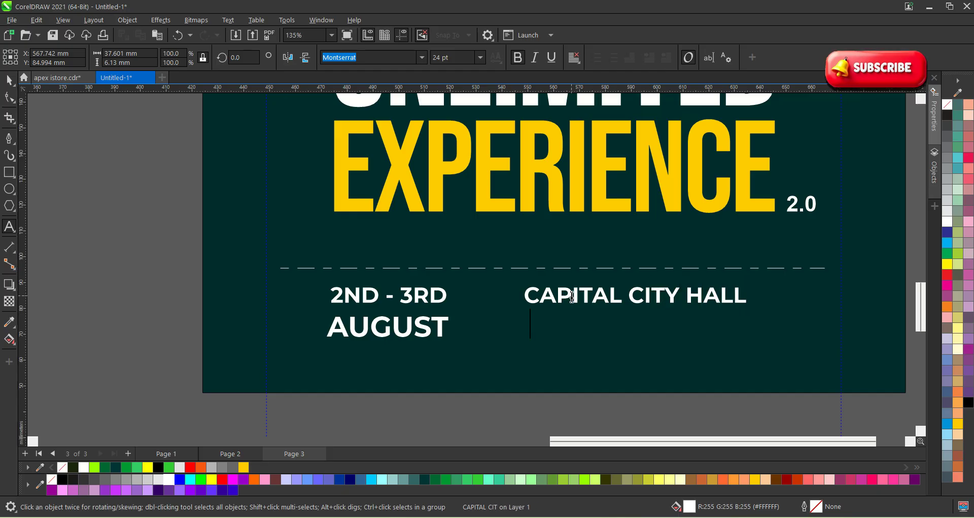
{"action": "type", "text": "ER"}
Type MARABA as the venue's second line and finish editing.
{"action": "key", "text": "BackSpace"}
{"action": "key", "text": "BackSpace"}
{"action": "key", "text": "BackSpace"}
{"action": "type", "text": "A"}
{"action": "key", "text": "BackSpace"}
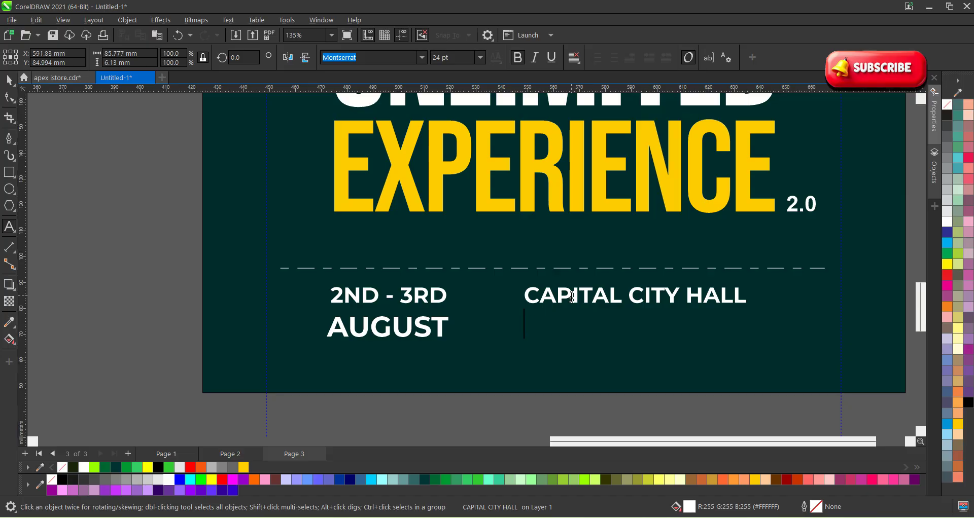
{"action": "type", "text": "AE"}
{"action": "key", "text": "BackSpace"}
{"action": "key", "text": "BackSpace"}
{"action": "key", "text": "Escape"}
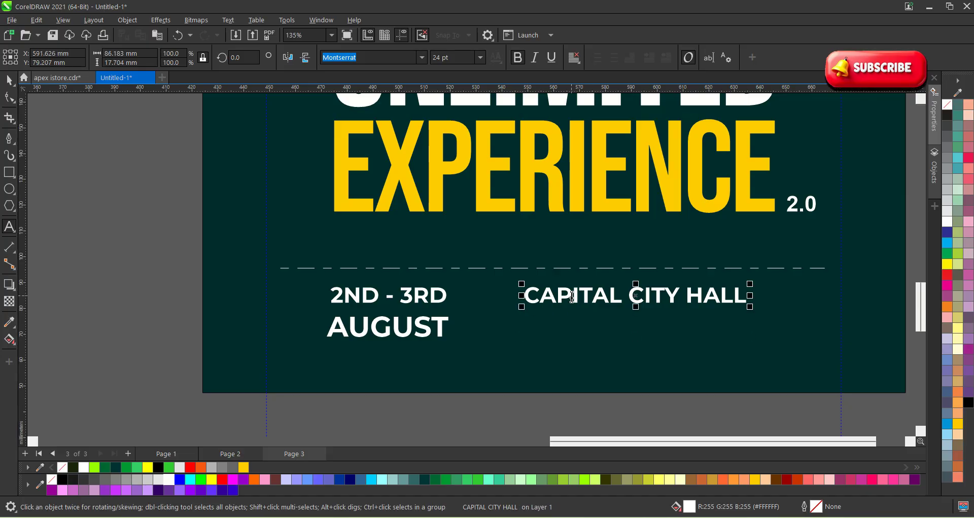
{"action": "type", "text": "MARABA"}
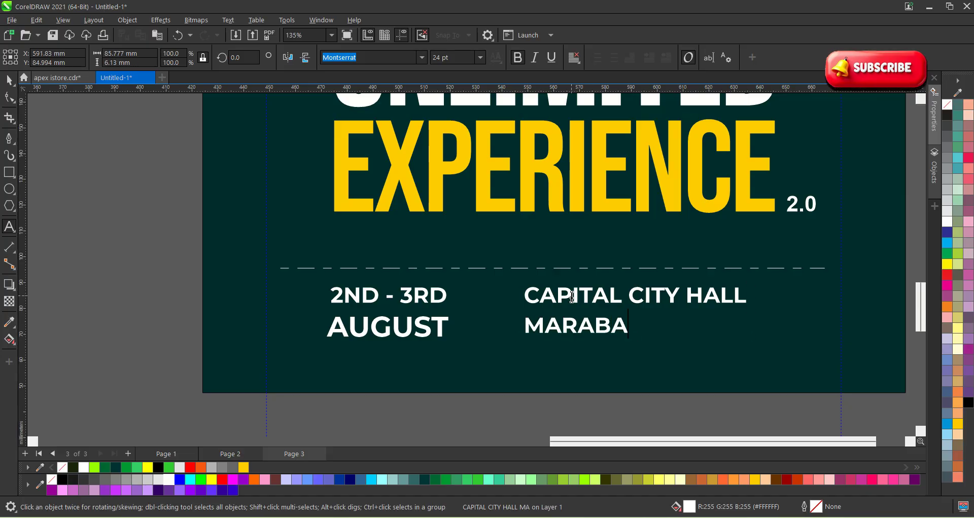
{"action": "key", "text": "BackSpace"}
{"action": "key", "text": "BackSpace"}
{"action": "key", "text": "Escape"}
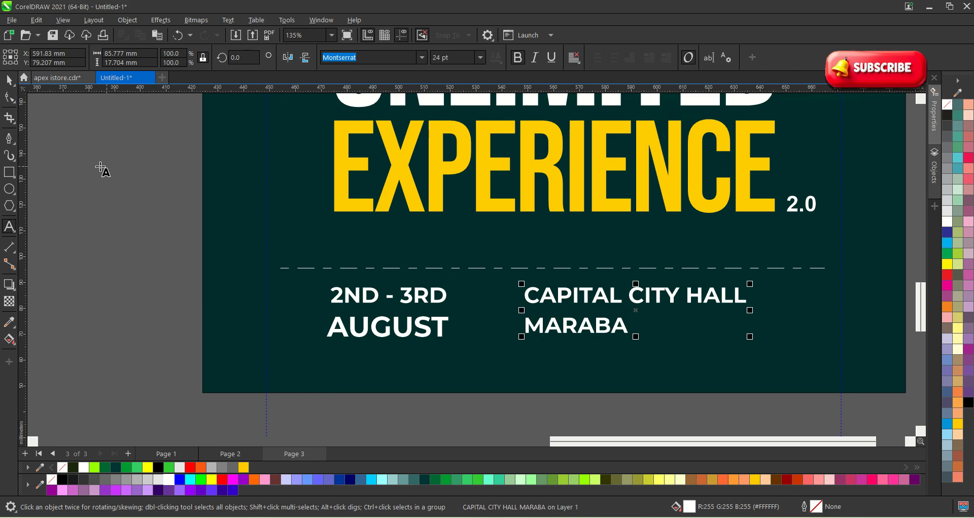
{"action": "left_click", "coordinate": [11, 86]}
Move the venue text closer to the date and right-drag a duplicate to its right.
{"action": "left_click", "coordinate": [233, 292]}
{"action": "scroll", "coordinate": [233, 292], "scroll_direction": "down", "scroll_amount": 1}
{"action": "scroll", "coordinate": [409, 314], "scroll_direction": "up", "scroll_amount": 4}
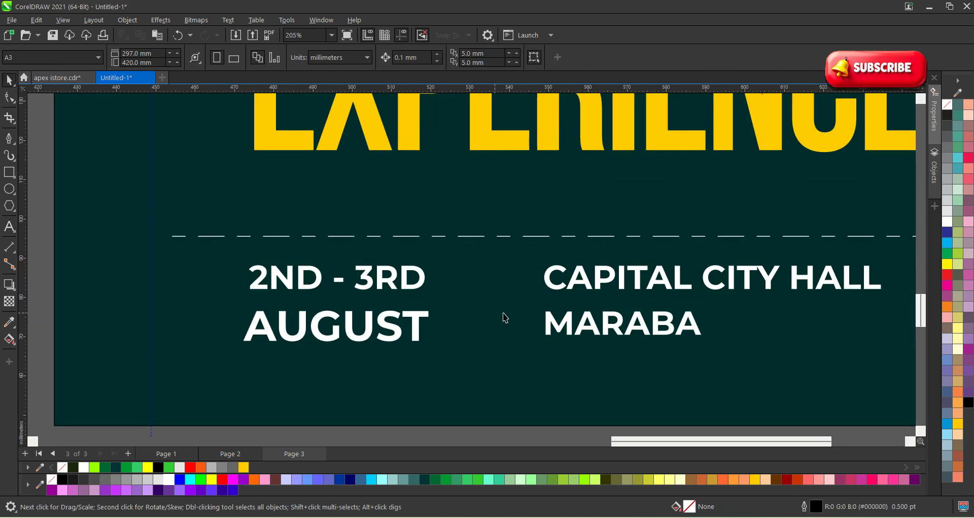
{"action": "left_click_drag", "start_coordinate": [552, 286], "coordinate": [532, 290]}
{"action": "scroll", "coordinate": [532, 290], "scroll_direction": "down", "scroll_amount": 3}
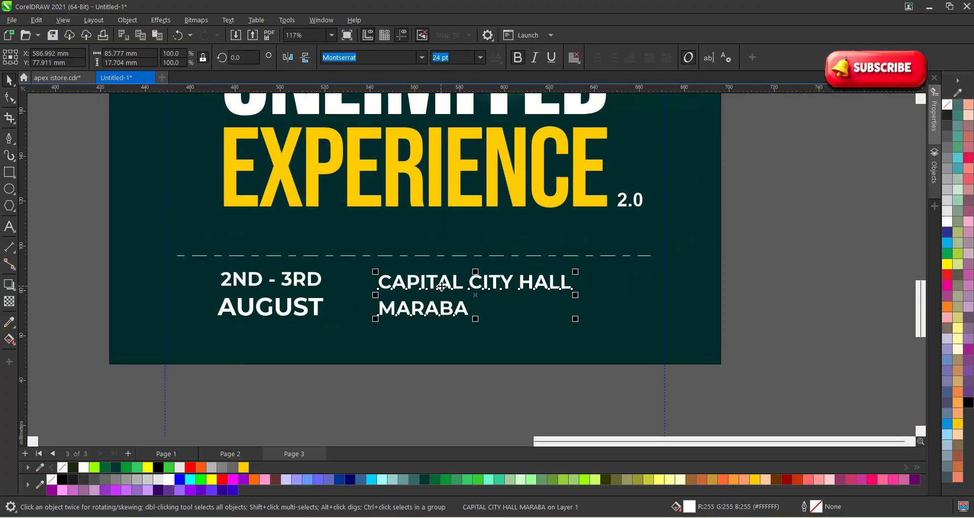
{"action": "left_click_drag", "start_coordinate": [441, 287], "coordinate": [643, 281]}
{"action": "right_click", "coordinate": [645, 281]}
{"action": "double_click", "coordinate": [629, 281]}
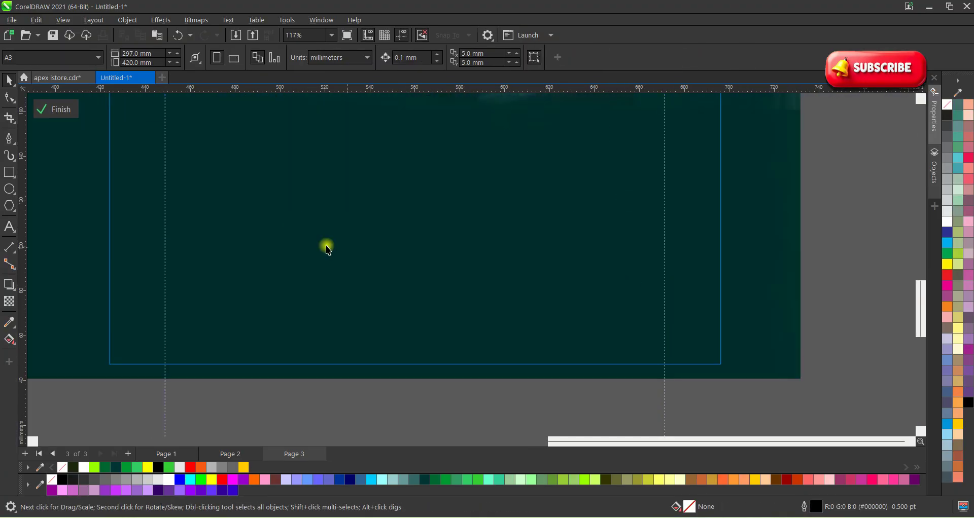
{"action": "left_click", "coordinate": [76, 109]}
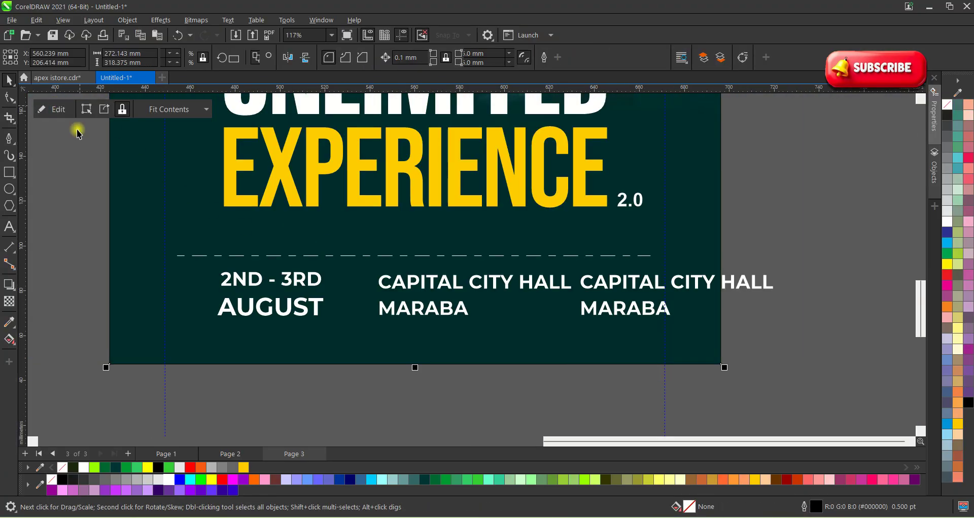
Rewrite the right-hand duplicate to read 10AM over PROMPT.
{"action": "left_click", "coordinate": [595, 281]}
{"action": "double_click", "coordinate": [592, 285]}
{"action": "type", "text": "1"}
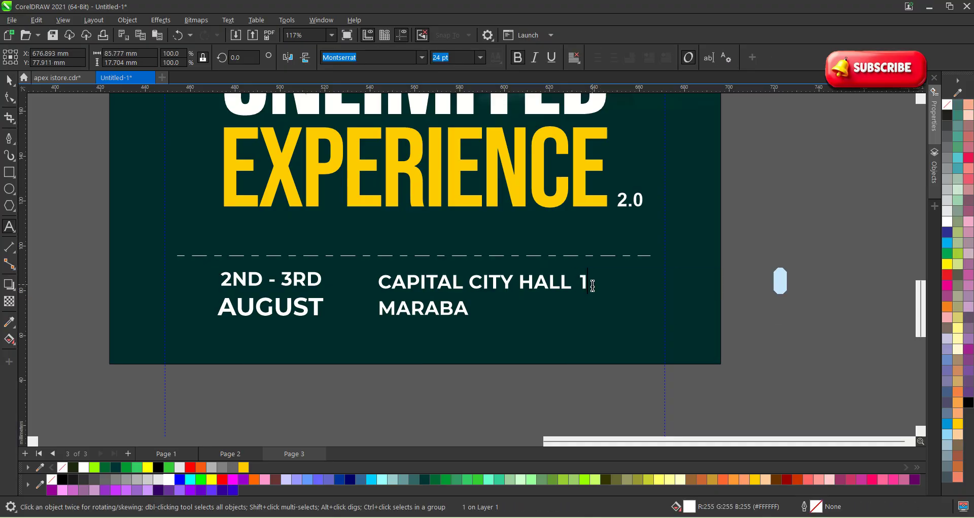
{"action": "type", "text": "0AM"}
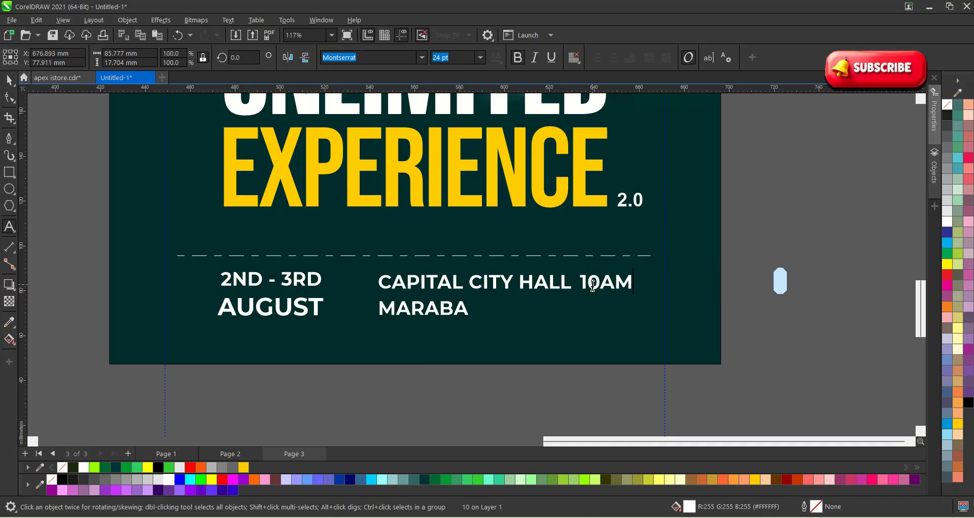
{"action": "key", "text": "Return"}
{"action": "type", "text": "PRER"}
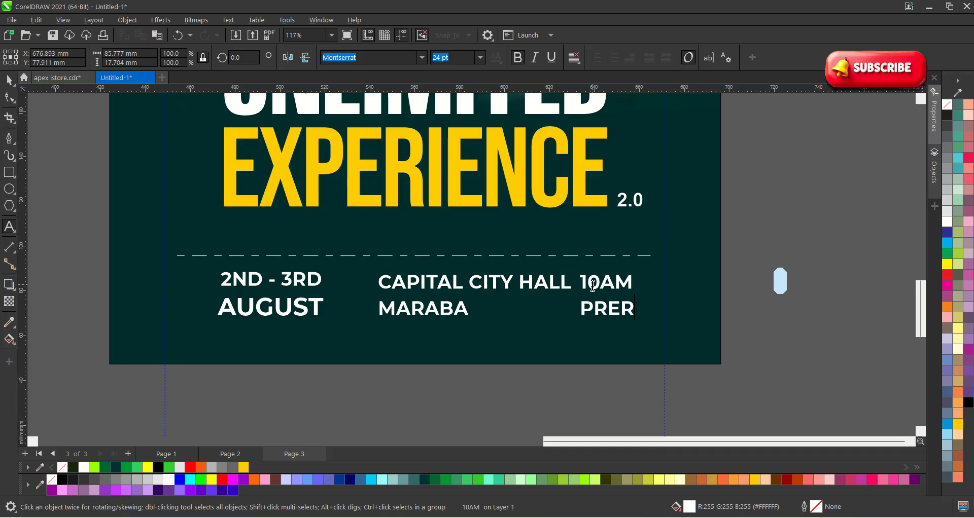
{"action": "key", "text": "BackSpace"}
{"action": "key", "text": "BackSpace"}
{"action": "type", "text": "OMPT"}
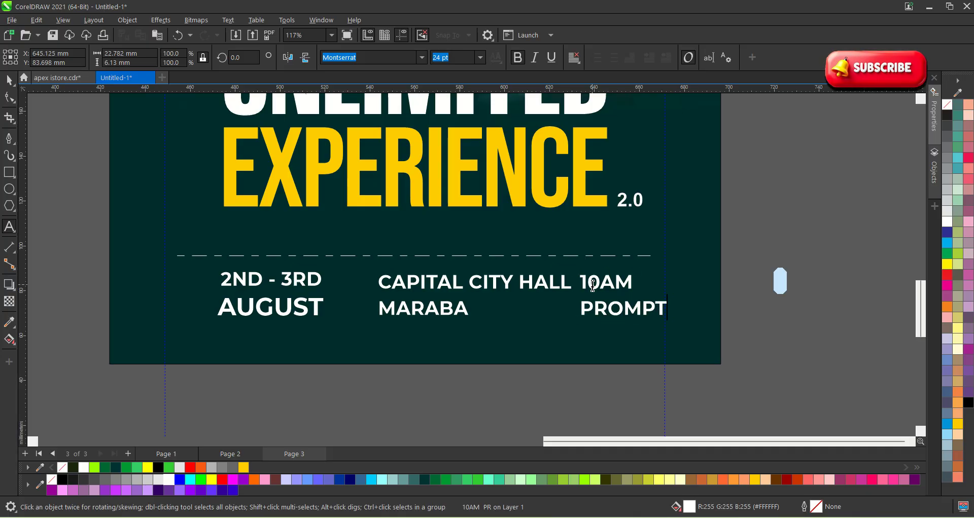
{"action": "left_click", "coordinate": [5, 77]}
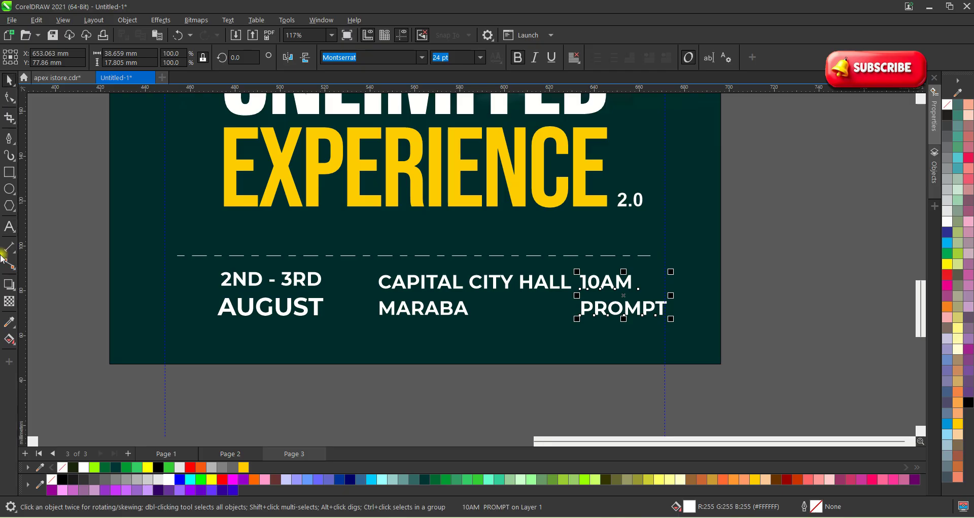
Select only the CAPITAL CITY HALL line and shrink it to about 18.5 pt.
{"action": "left_click", "coordinate": [450, 330]}
{"action": "scroll", "coordinate": [449, 330], "scroll_direction": "up", "scroll_amount": 2}
{"action": "left_click", "coordinate": [450, 314]}
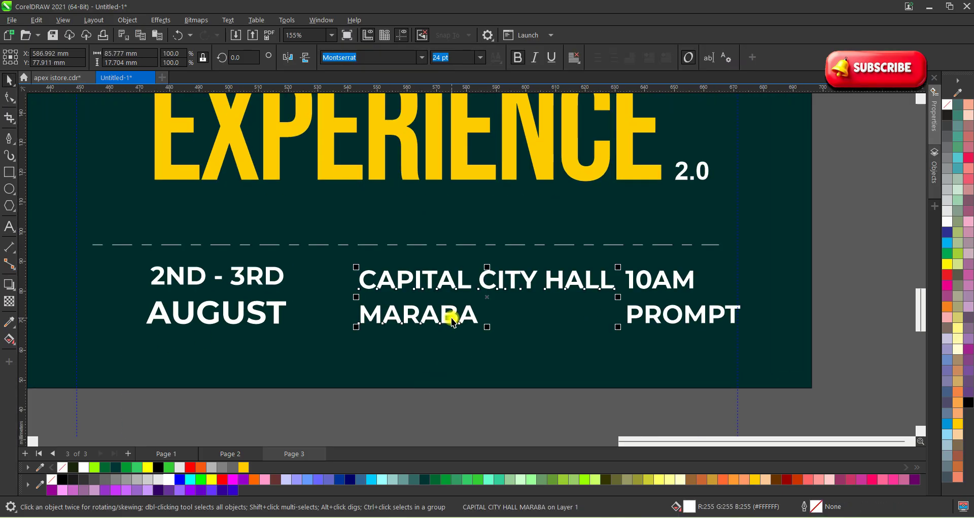
{"action": "scroll", "coordinate": [357, 299], "scroll_direction": "up", "scroll_amount": 1}
{"action": "left_click", "coordinate": [261, 280]}
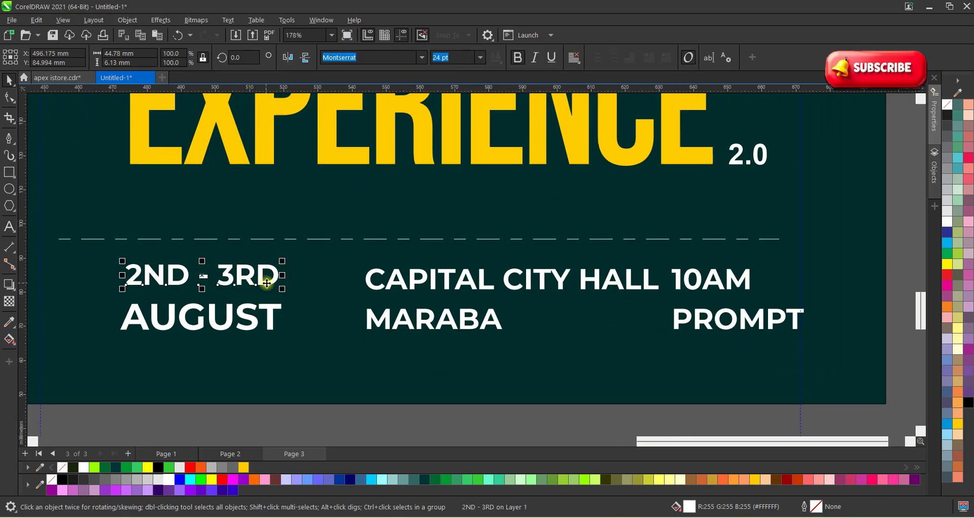
{"action": "left_click", "coordinate": [423, 289]}
{"action": "left_click", "coordinate": [424, 289]}
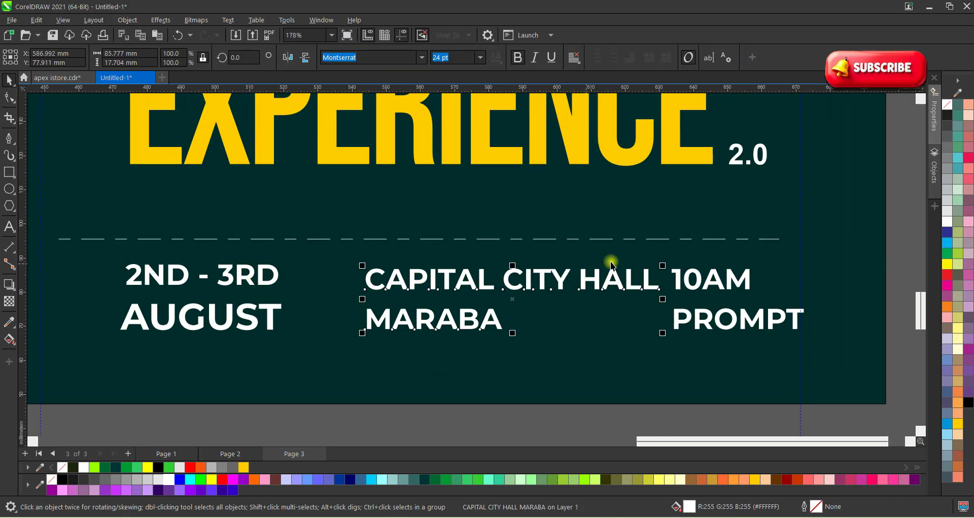
{"action": "left_click", "coordinate": [662, 274]}
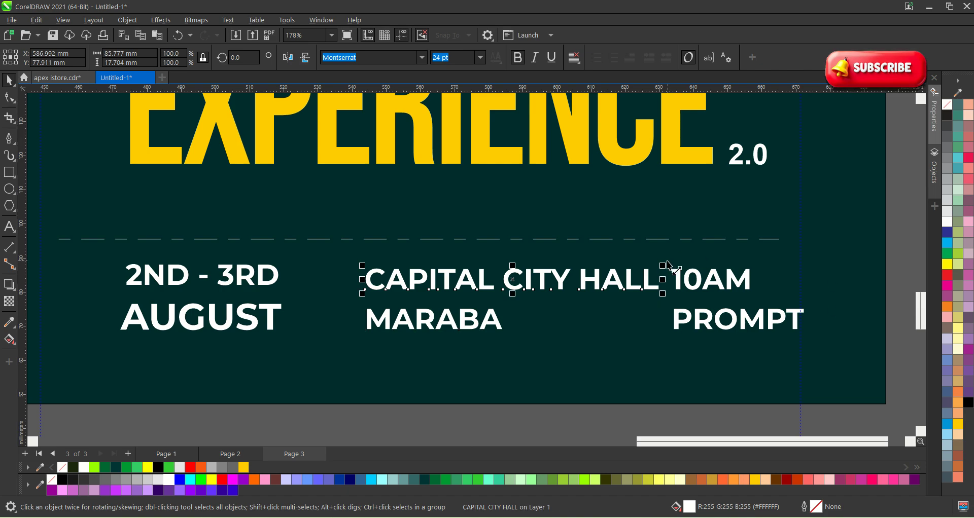
{"action": "left_click_drag", "start_coordinate": [668, 265], "coordinate": [597, 258]}
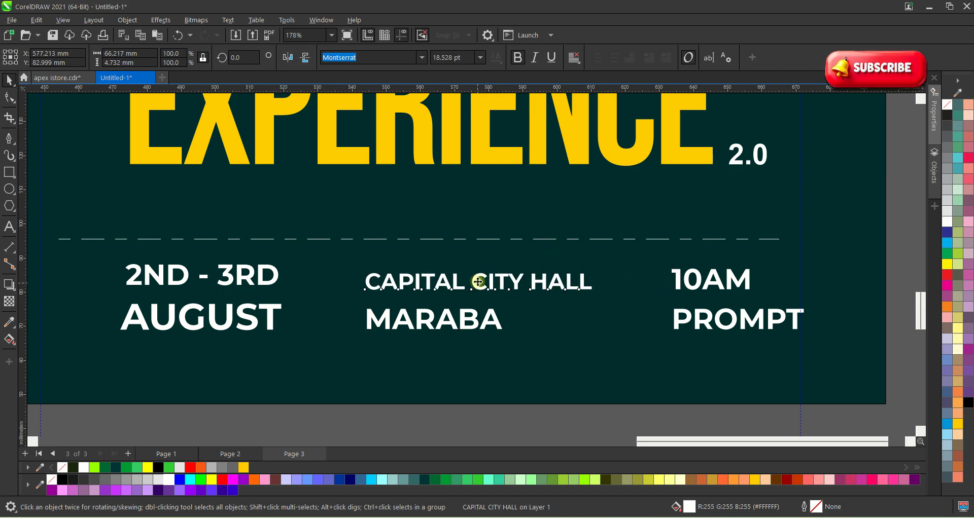
Nudge CAPITAL CITY HALL slightly upward, keeping MARABA at its original size.
{"action": "left_click_drag", "start_coordinate": [478, 281], "coordinate": [478, 275]}
{"action": "left_click", "coordinate": [498, 320]}
{"action": "left_click_drag", "start_coordinate": [504, 328], "coordinate": [542, 344]}
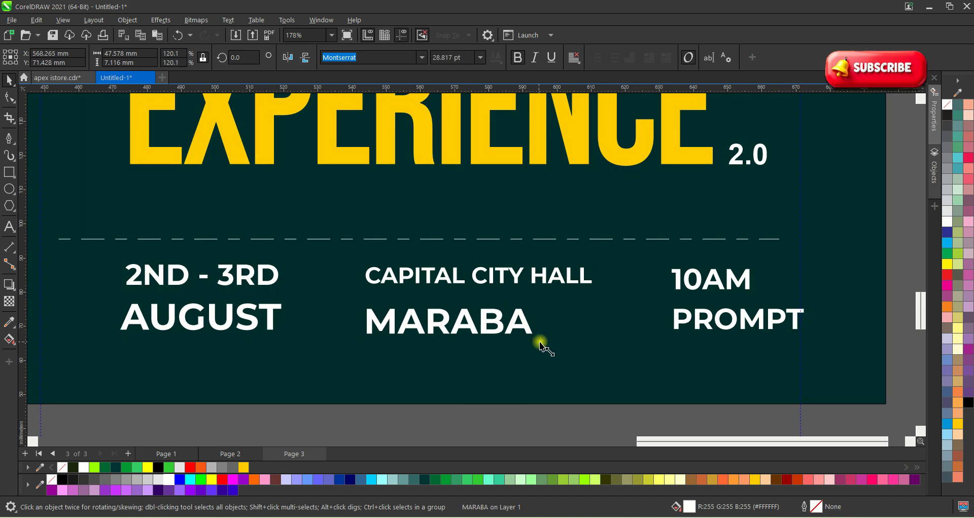
{"action": "key", "text": "ctrl+z"}
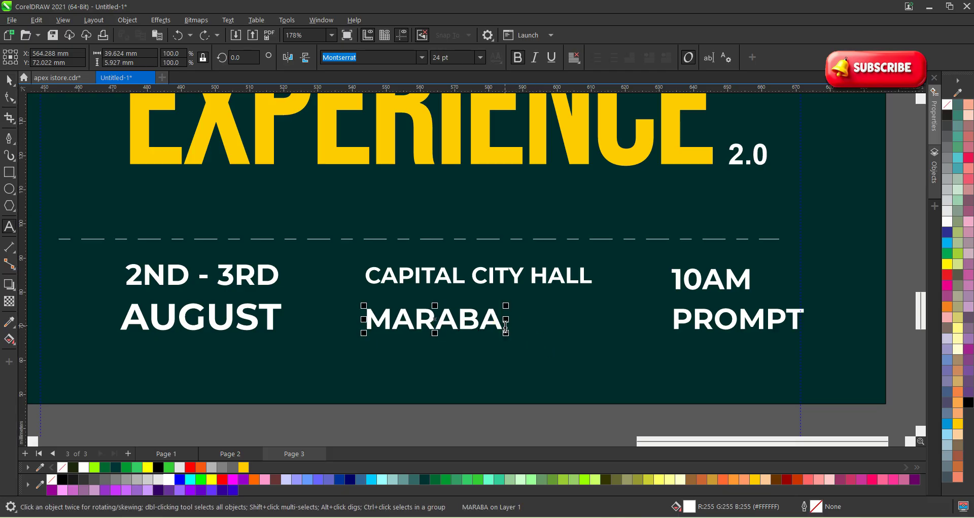
Append ', ABUJA' after MARABA and scale that line down slightly.
{"action": "left_click", "coordinate": [505, 331]}
{"action": "type", "text": ", ANE"}
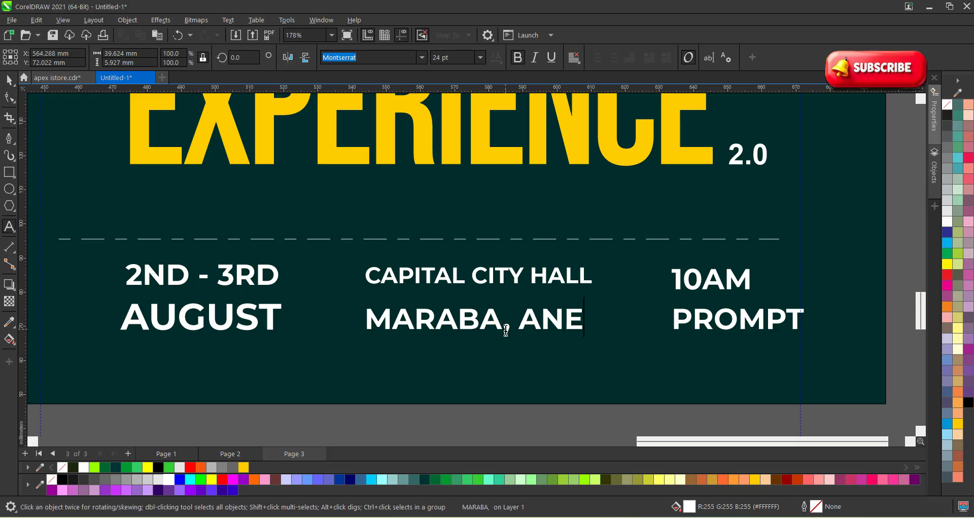
{"action": "key", "text": "BackSpace"}
{"action": "key", "text": "BackSpace"}
{"action": "type", "text": "BUER"}
{"action": "key", "text": "BackSpace"}
{"action": "key", "text": "BackSpace"}
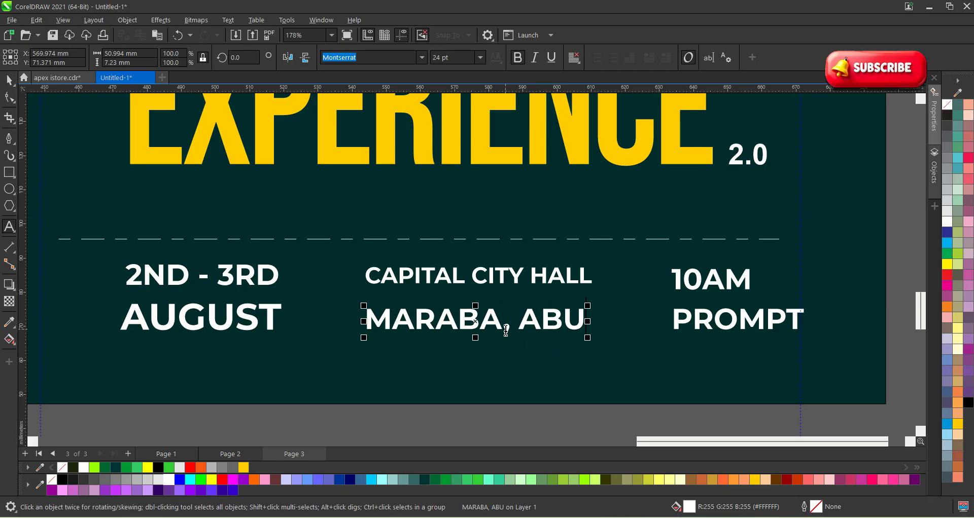
{"action": "type", "text": "JA"}
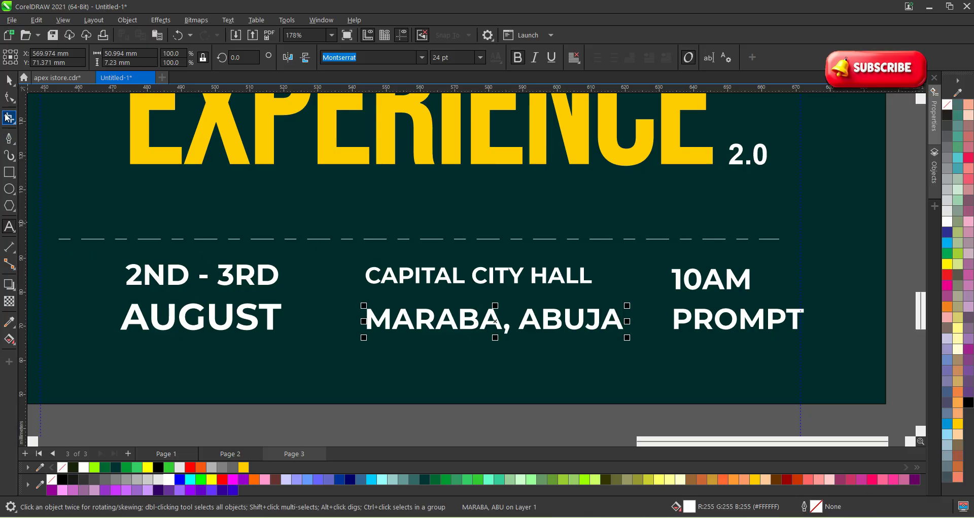
{"action": "left_click", "coordinate": [9, 80]}
{"action": "left_click_drag", "start_coordinate": [627, 345], "coordinate": [618, 344]}
{"action": "scroll", "coordinate": [442, 272], "scroll_direction": "up", "scroll_amount": 1}
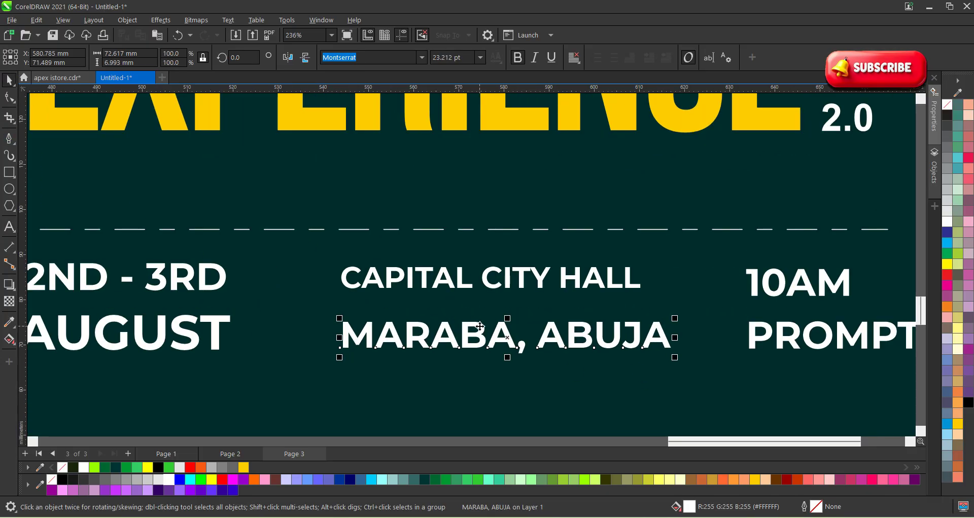
{"action": "scroll", "coordinate": [480, 326], "scroll_direction": "down", "scroll_amount": 1}
Break apart 10AM PROMPT with Ctrl+K, then shrink PROMPT and tuck it under 10AM.
{"action": "left_click", "coordinate": [724, 302]}
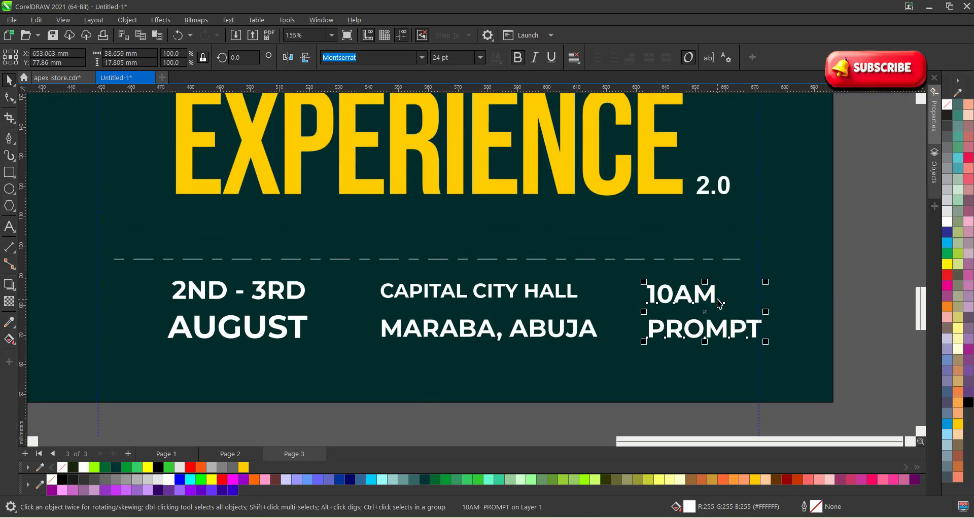
{"action": "key", "text": "ctrl+k"}
{"action": "scroll", "coordinate": [718, 303], "scroll_direction": "up", "scroll_amount": 1}
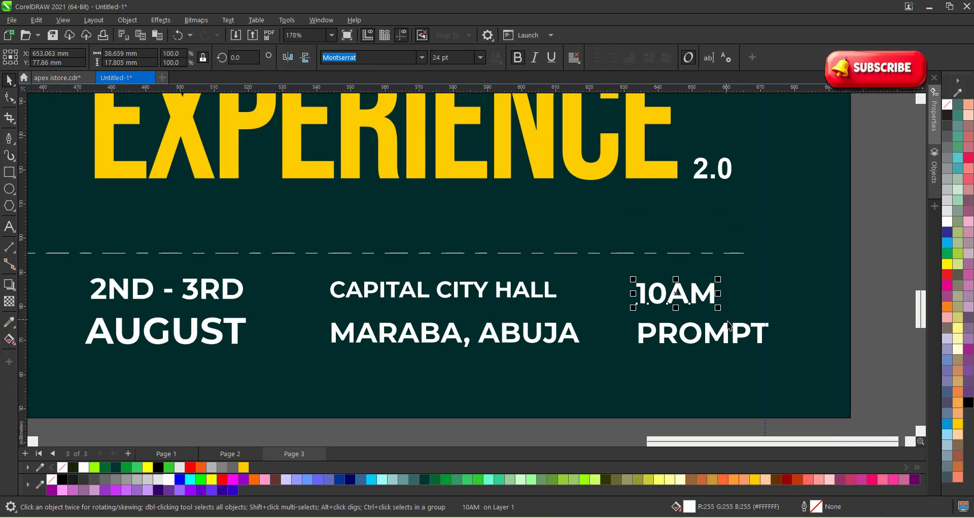
{"action": "left_click", "coordinate": [733, 329]}
{"action": "left_click_drag", "start_coordinate": [772, 319], "coordinate": [728, 315]}
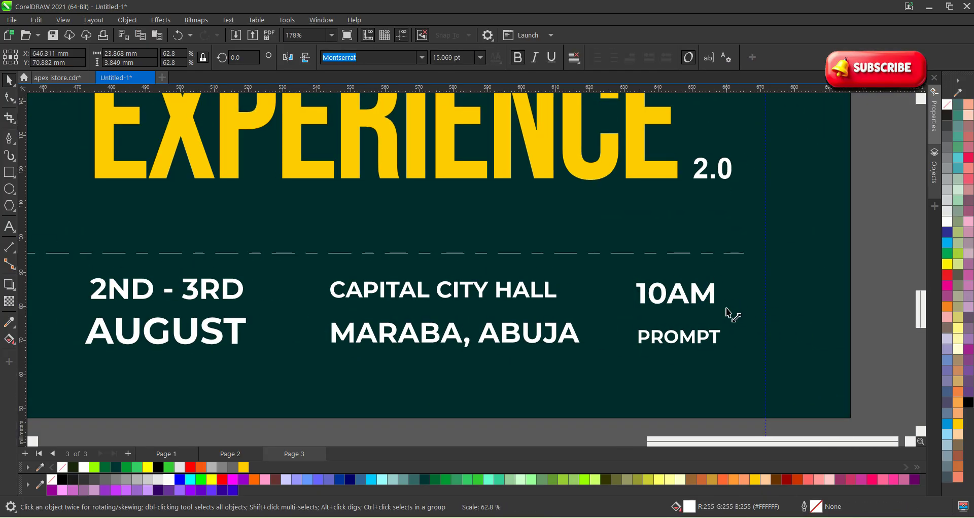
{"action": "scroll", "coordinate": [710, 309], "scroll_direction": "up", "scroll_amount": 1}
{"action": "left_click_drag", "start_coordinate": [686, 337], "coordinate": [681, 319]}
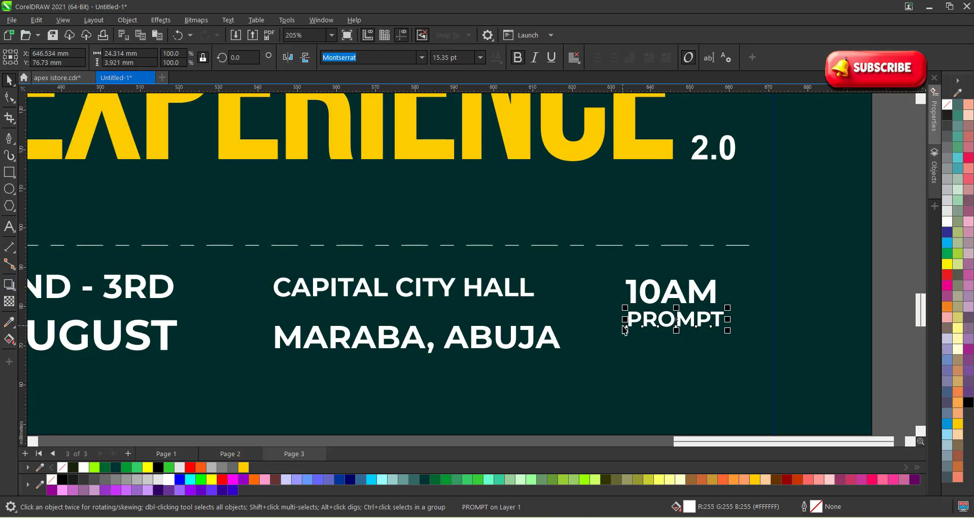
Move MARABA, ABUJA up under CAPITAL CITY HALL and AUGUST under 2ND - 3RD.
{"action": "left_click_drag", "start_coordinate": [533, 343], "coordinate": [533, 314]}
{"action": "scroll", "coordinate": [384, 327], "scroll_direction": "down", "scroll_amount": 1}
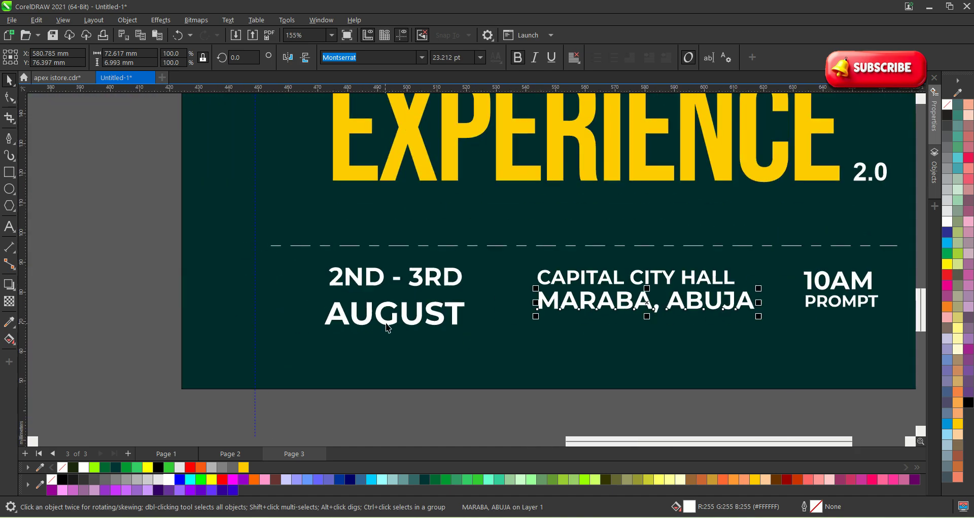
{"action": "scroll", "coordinate": [384, 327], "scroll_direction": "up", "scroll_amount": 4}
{"action": "left_click_drag", "start_coordinate": [375, 318], "coordinate": [380, 296]}
{"action": "scroll", "coordinate": [379, 295], "scroll_direction": "down", "scroll_amount": 6}
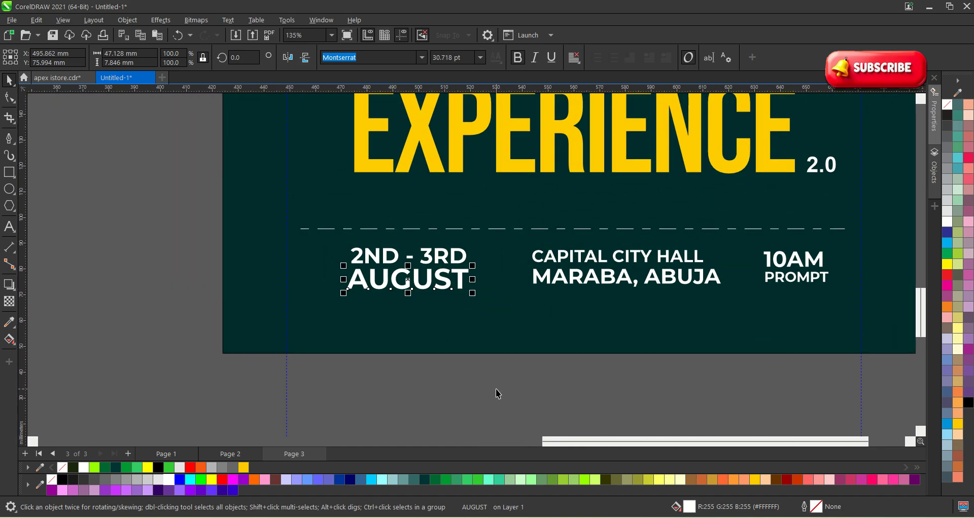
Scale both lines of the date text down together.
{"action": "left_click_drag", "start_coordinate": [497, 394], "coordinate": [303, 242]}
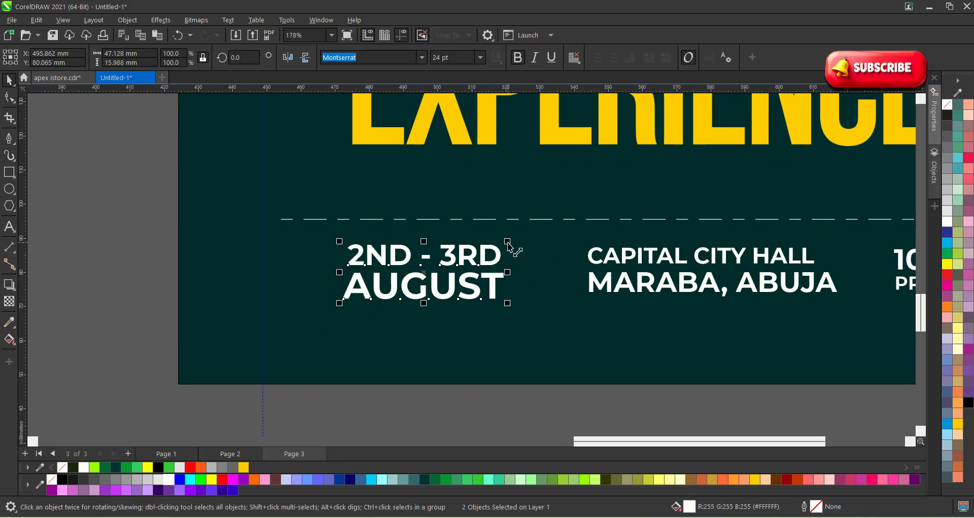
{"action": "left_click_drag", "start_coordinate": [508, 241], "coordinate": [488, 247]}
{"action": "scroll", "coordinate": [388, 270], "scroll_direction": "down", "scroll_amount": 1}
{"action": "left_click", "coordinate": [499, 344]}
{"action": "scroll", "coordinate": [499, 344], "scroll_direction": "down", "scroll_amount": 1}
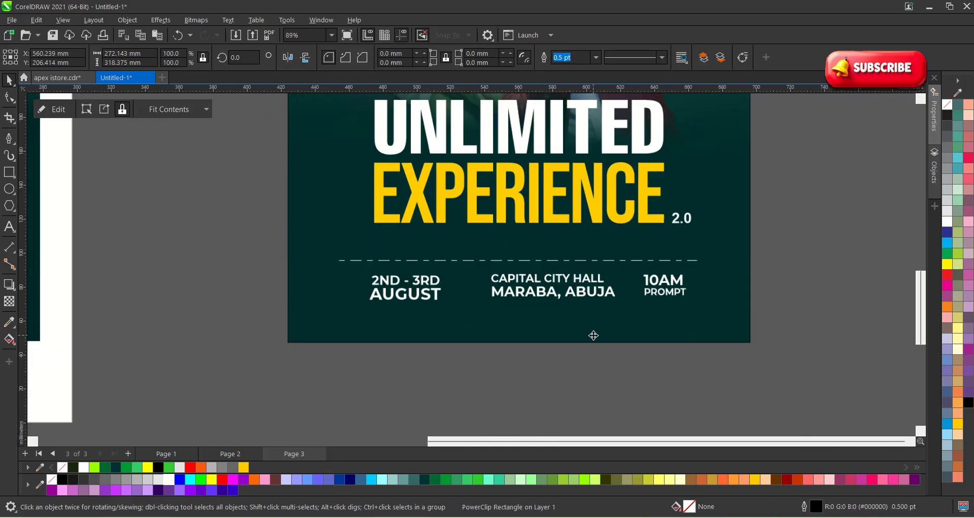
{"action": "scroll", "coordinate": [588, 329], "scroll_direction": "up", "scroll_amount": 1}
Enlarge CAPITAL CITY HALL to about 20 pt, matching the width of MARABA, ABUJA.
{"action": "left_click_drag", "start_coordinate": [631, 372], "coordinate": [443, 247]}
{"action": "scroll", "coordinate": [627, 270], "scroll_direction": "up", "scroll_amount": 1}
{"action": "left_click", "coordinate": [624, 384]}
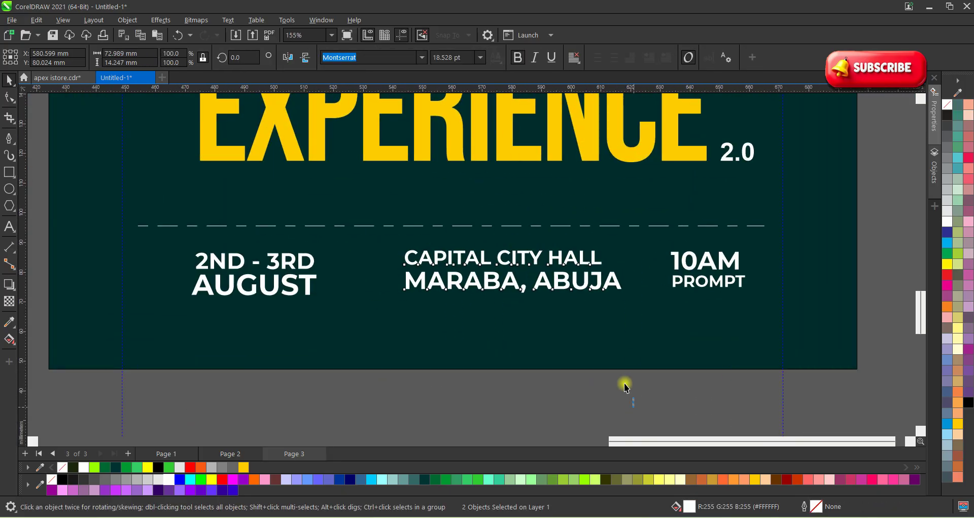
{"action": "scroll", "coordinate": [602, 266], "scroll_direction": "up", "scroll_amount": 1}
{"action": "left_click", "coordinate": [599, 257]}
{"action": "left_click", "coordinate": [589, 250]}
{"action": "left_click_drag", "start_coordinate": [604, 248], "coordinate": [637, 231]}
{"action": "scroll", "coordinate": [495, 237], "scroll_direction": "down", "scroll_amount": 1}
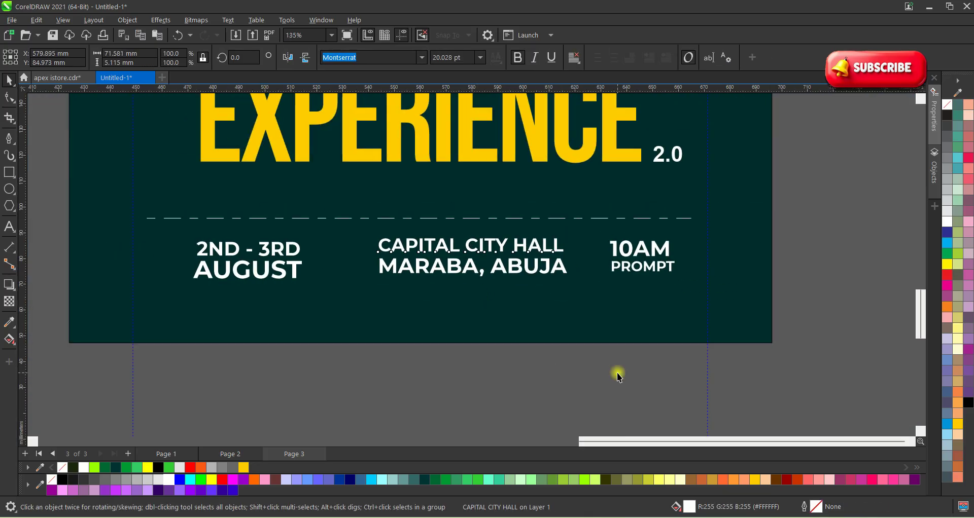
{"action": "left_click_drag", "start_coordinate": [610, 348], "coordinate": [368, 256]}
Nudge the 10AM and PROMPT time text slightly down as a pair.
{"action": "scroll", "coordinate": [389, 248], "scroll_direction": "up", "scroll_amount": 1}
{"action": "scroll", "coordinate": [389, 248], "scroll_direction": "up", "scroll_amount": 1}
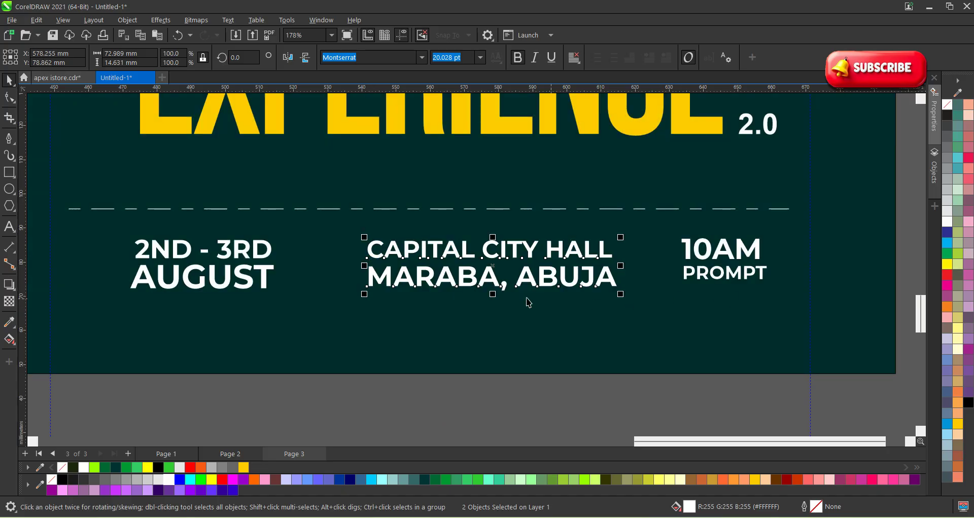
{"action": "scroll", "coordinate": [459, 285], "scroll_direction": "down", "scroll_amount": 2}
{"action": "scroll", "coordinate": [701, 349], "scroll_direction": "up", "scroll_amount": 2}
{"action": "left_click_drag", "start_coordinate": [781, 316], "coordinate": [473, 167]}
{"action": "scroll", "coordinate": [473, 167], "scroll_direction": "up", "scroll_amount": 1}
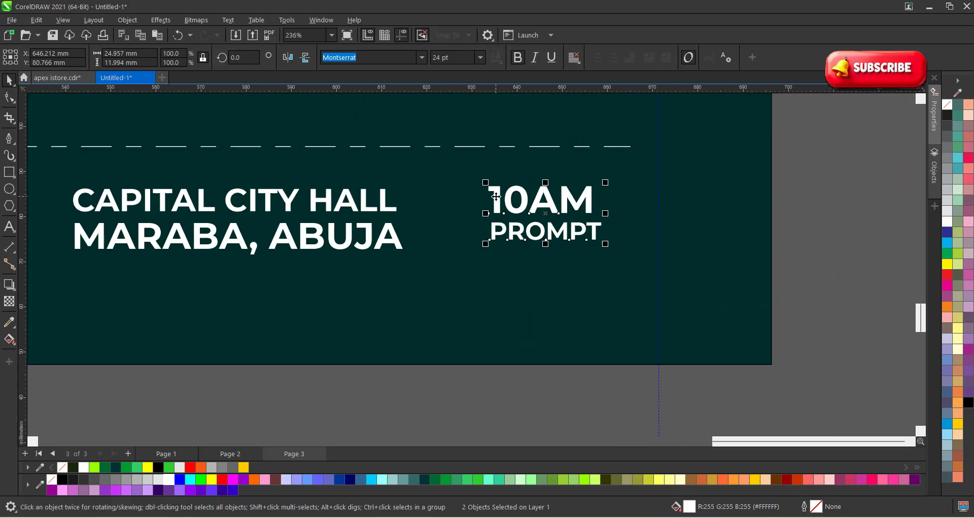
{"action": "left_click_drag", "start_coordinate": [494, 197], "coordinate": [497, 208]}
{"action": "scroll", "coordinate": [767, 285], "scroll_direction": "down", "scroll_amount": 2}
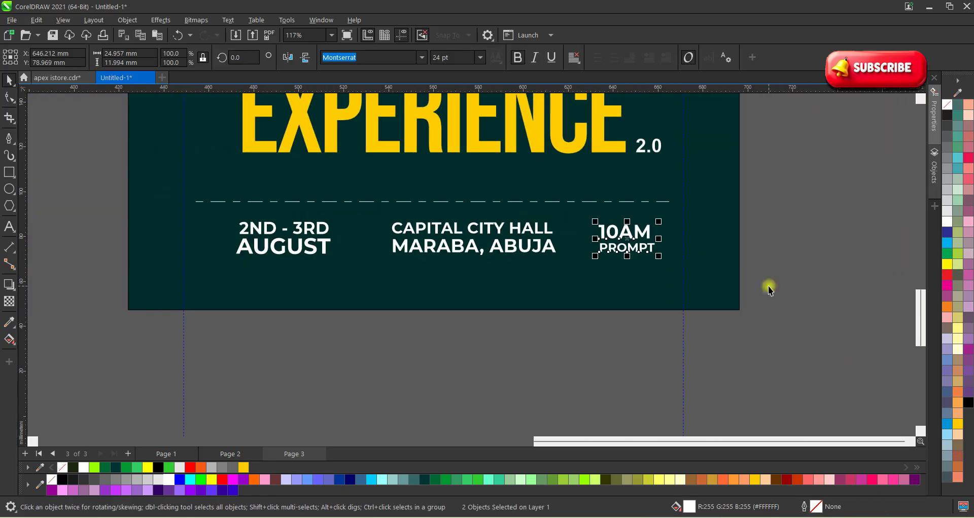
{"action": "left_click", "coordinate": [765, 297]}
{"action": "scroll", "coordinate": [765, 311], "scroll_direction": "down", "scroll_amount": 2}
{"action": "scroll", "coordinate": [716, 269], "scroll_direction": "up", "scroll_amount": 1}
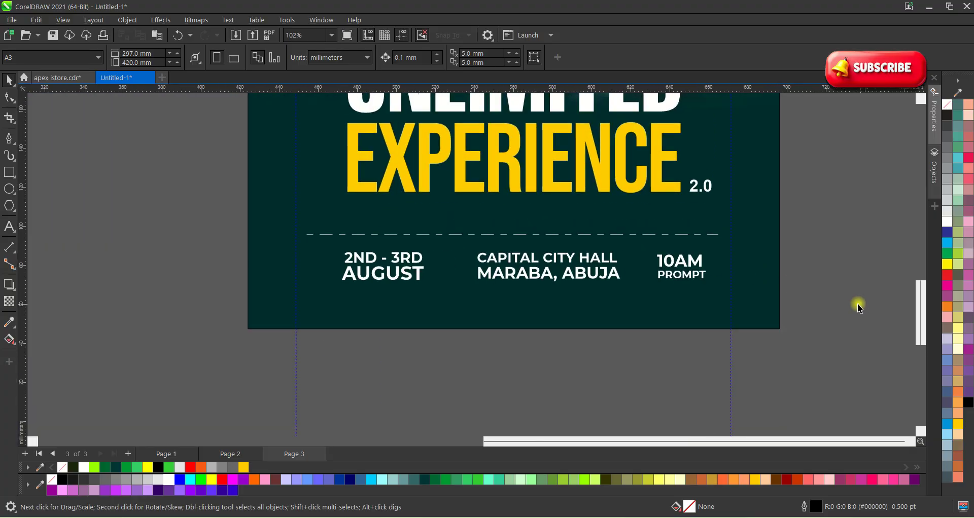
Align the date, venue and time row's centre horizontally with the poster background.
{"action": "left_click_drag", "start_coordinate": [861, 305], "coordinate": [306, 246]}
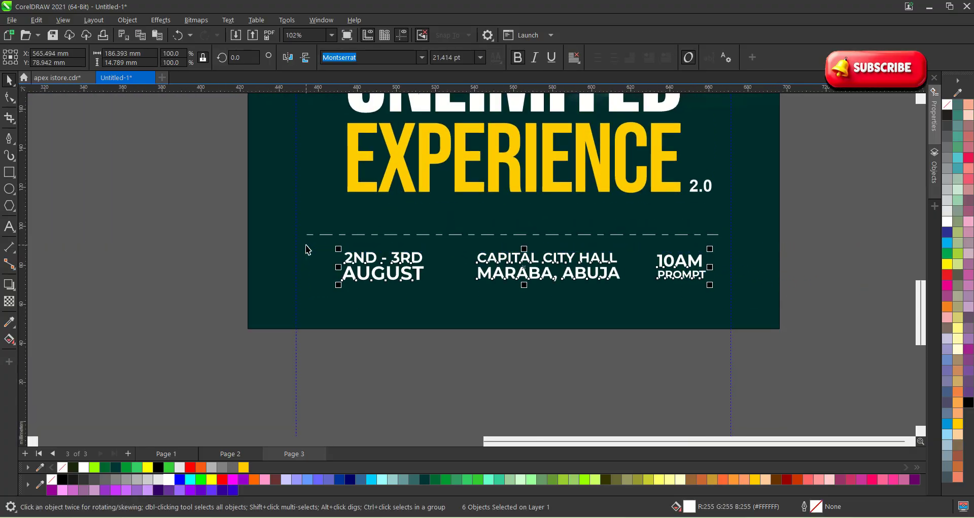
{"action": "left_click", "coordinate": [441, 308], "text": "shift"}
{"action": "key", "text": "c"}
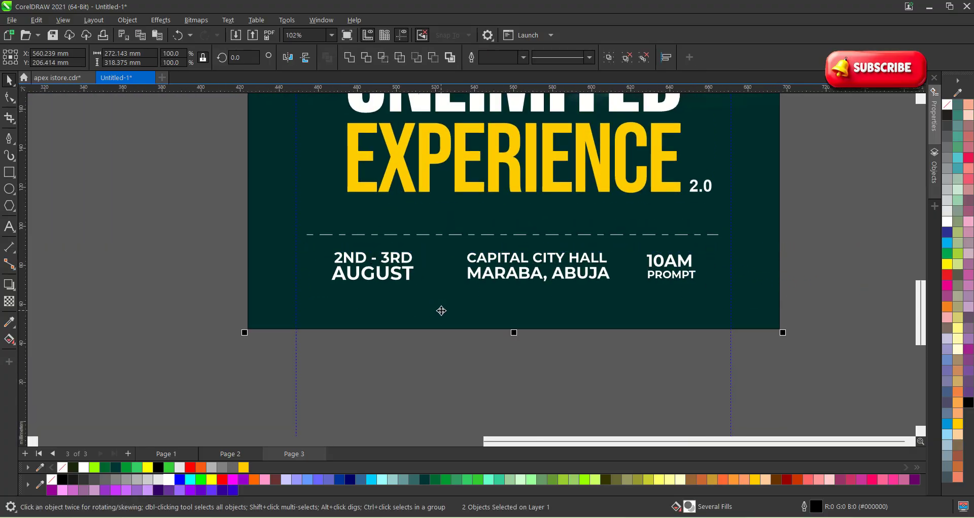
{"action": "left_click", "coordinate": [613, 357]}
Zoom out to review the whole flyer, briefly selecting the UNLIMITED headline.
{"action": "scroll", "coordinate": [628, 358], "scroll_direction": "down", "scroll_amount": 1}
{"action": "scroll", "coordinate": [660, 326], "scroll_direction": "up", "scroll_amount": 1}
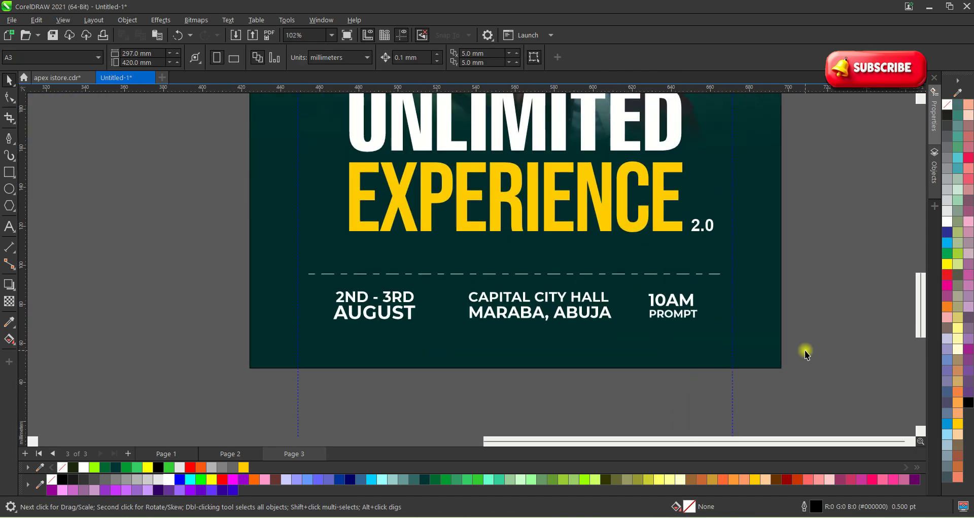
{"action": "scroll", "coordinate": [687, 364], "scroll_direction": "down", "scroll_amount": 1}
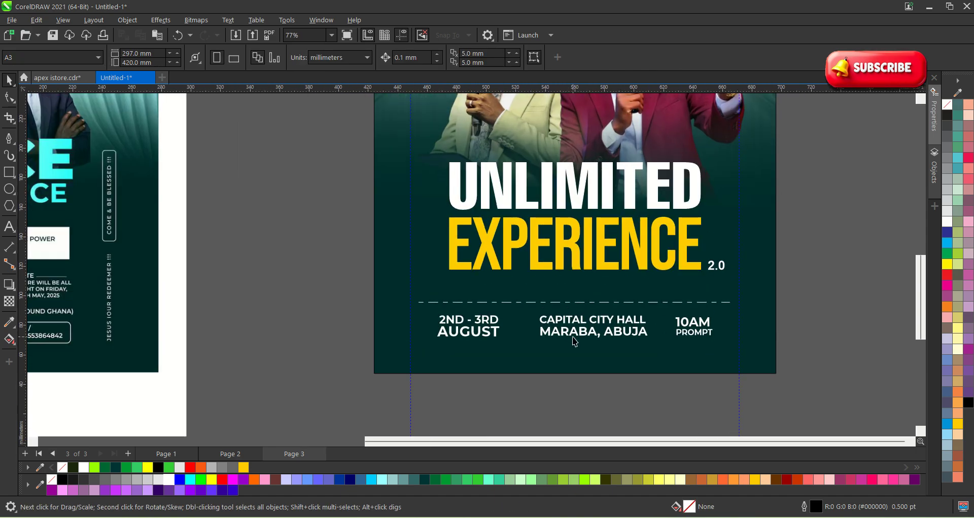
{"action": "scroll", "coordinate": [830, 285], "scroll_direction": "down", "scroll_amount": 1}
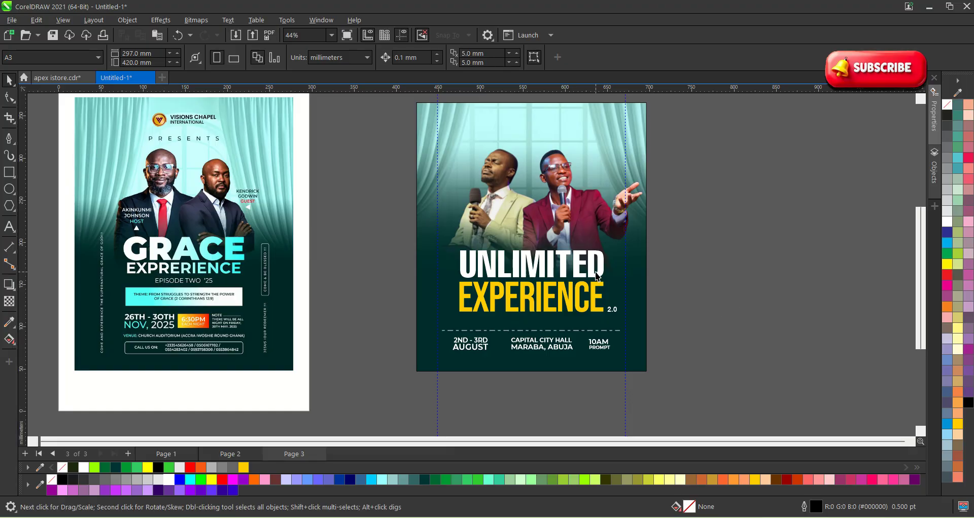
{"action": "scroll", "coordinate": [615, 350], "scroll_direction": "down", "scroll_amount": 1}
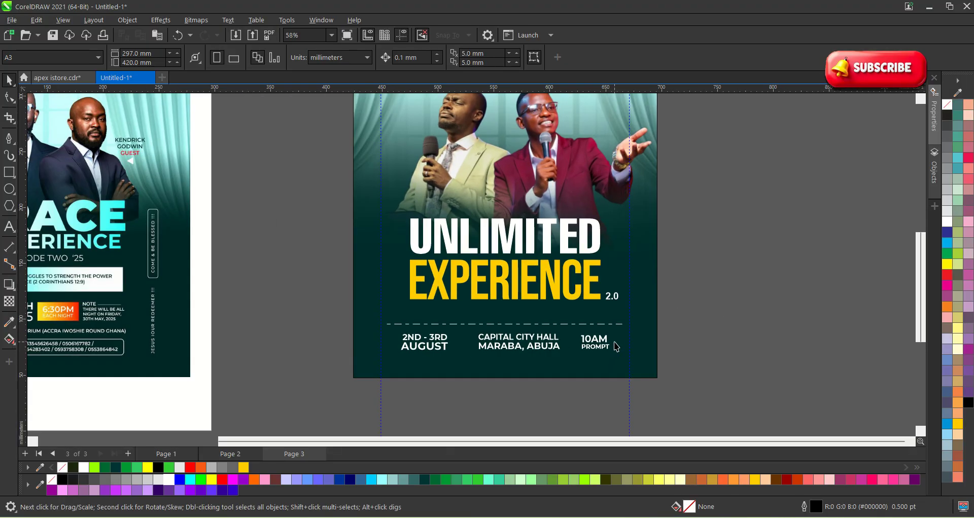
{"action": "scroll", "coordinate": [532, 358], "scroll_direction": "up", "scroll_amount": 1}
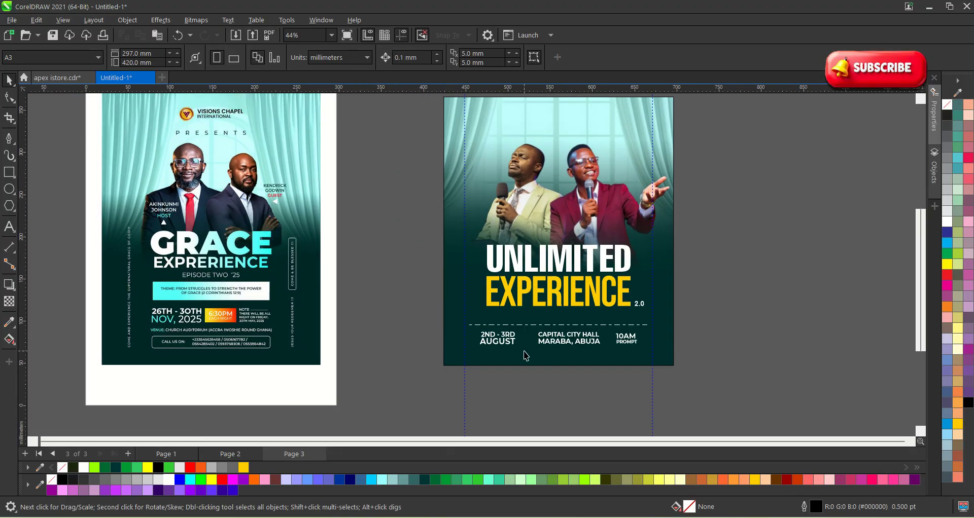
{"action": "left_click", "coordinate": [521, 263]}
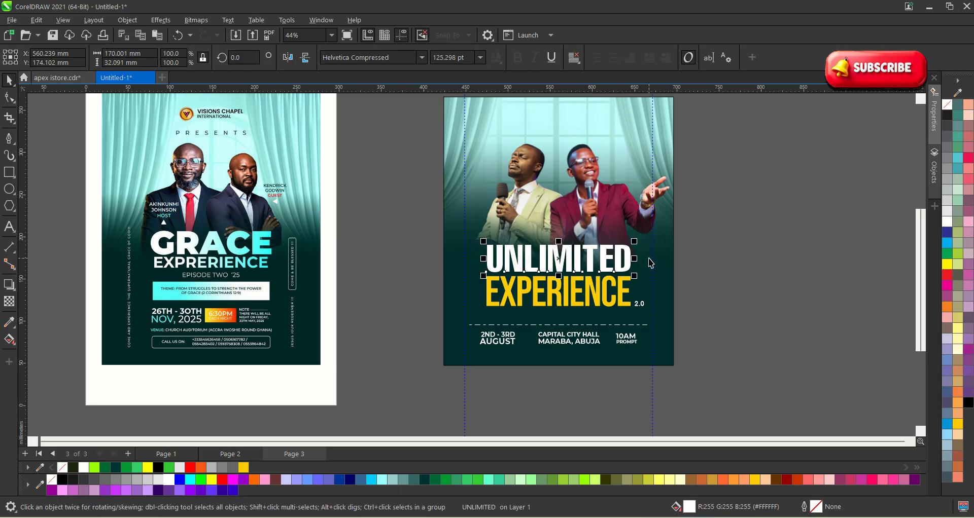
{"action": "left_click", "coordinate": [732, 257]}
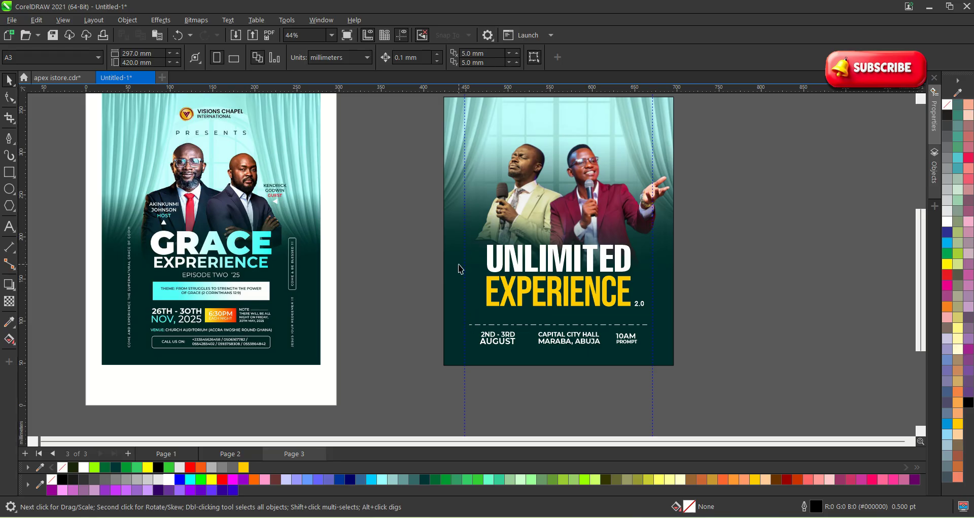
Copy the 2ND - 3RD date text to just above the dashed divider.
{"action": "scroll", "coordinate": [546, 365], "scroll_direction": "up", "scroll_amount": 3}
{"action": "scroll", "coordinate": [403, 309], "scroll_direction": "down", "scroll_amount": 2}
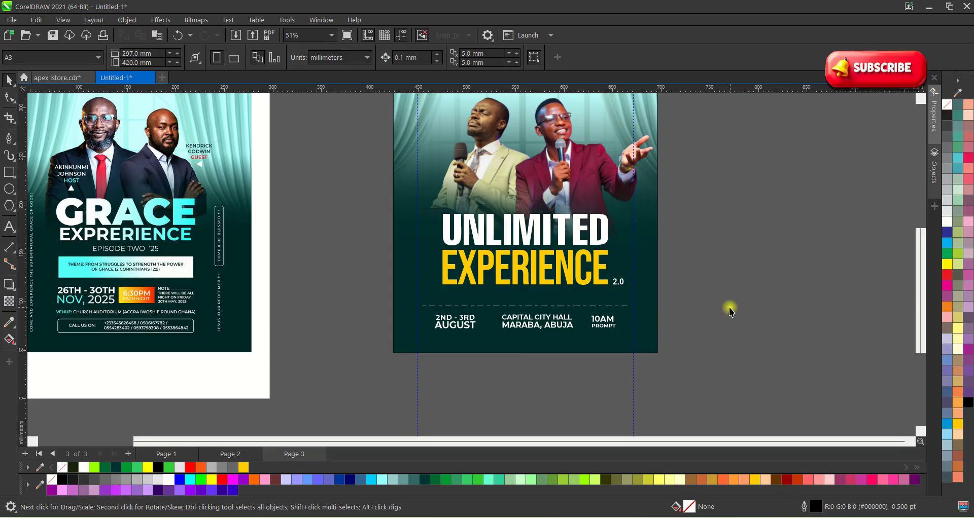
{"action": "scroll", "coordinate": [521, 300], "scroll_direction": "up", "scroll_amount": 1}
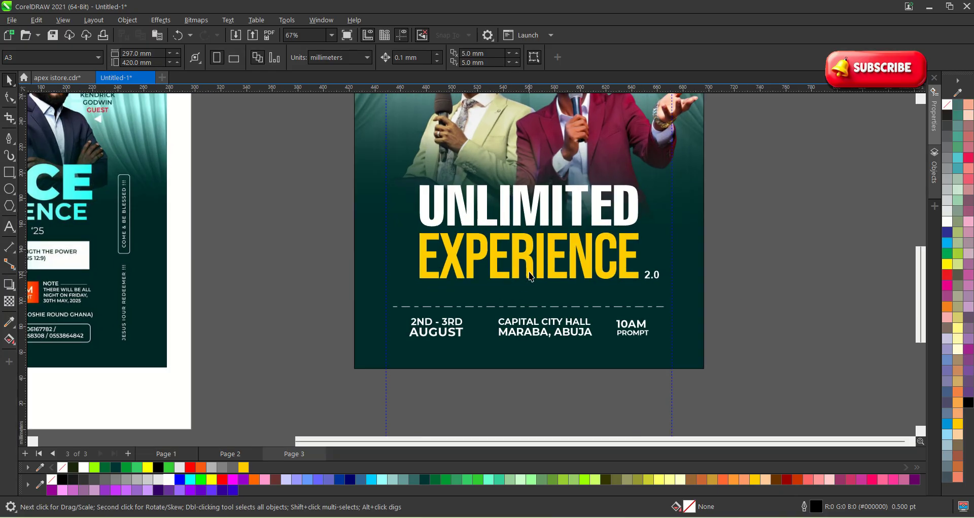
{"action": "left_click", "coordinate": [530, 276]}
{"action": "left_click", "coordinate": [530, 277], "text": "ctrl"}
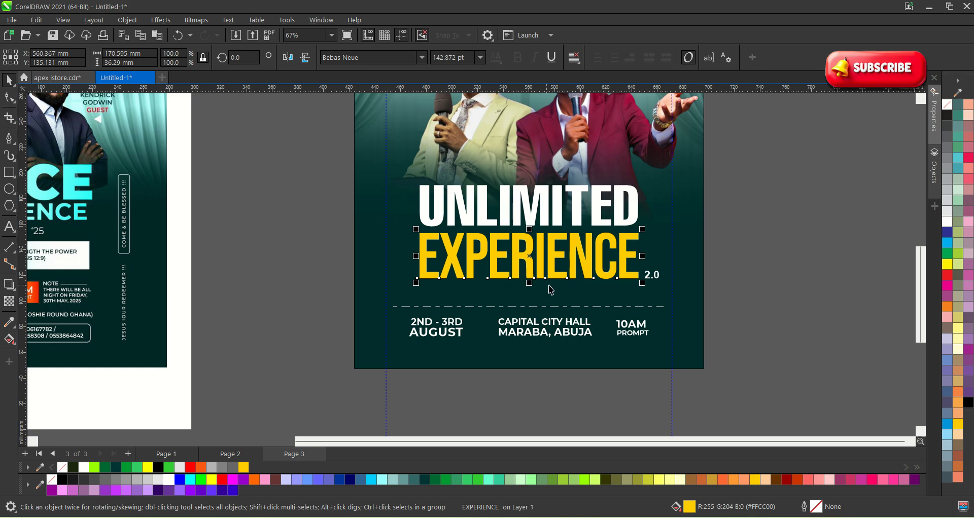
{"action": "left_click", "coordinate": [709, 292]}
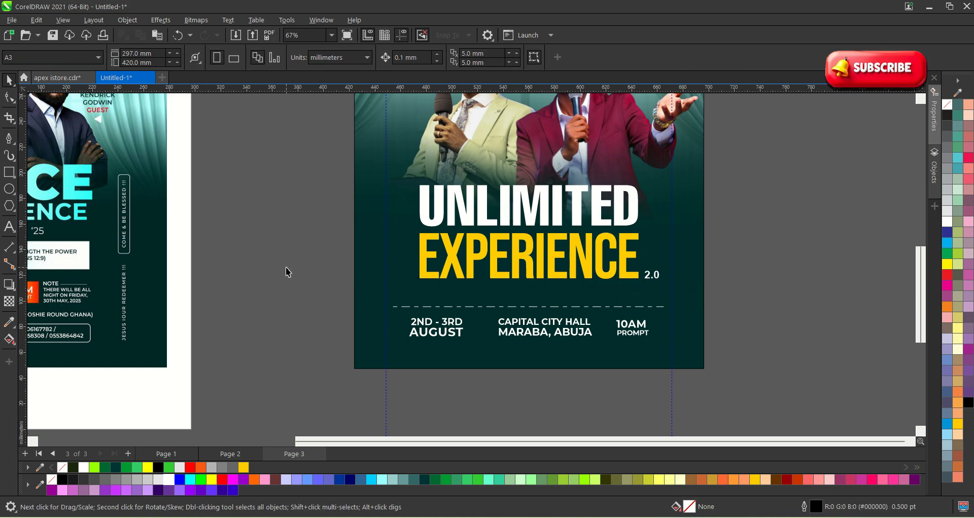
{"action": "scroll", "coordinate": [466, 319], "scroll_direction": "up", "scroll_amount": 2}
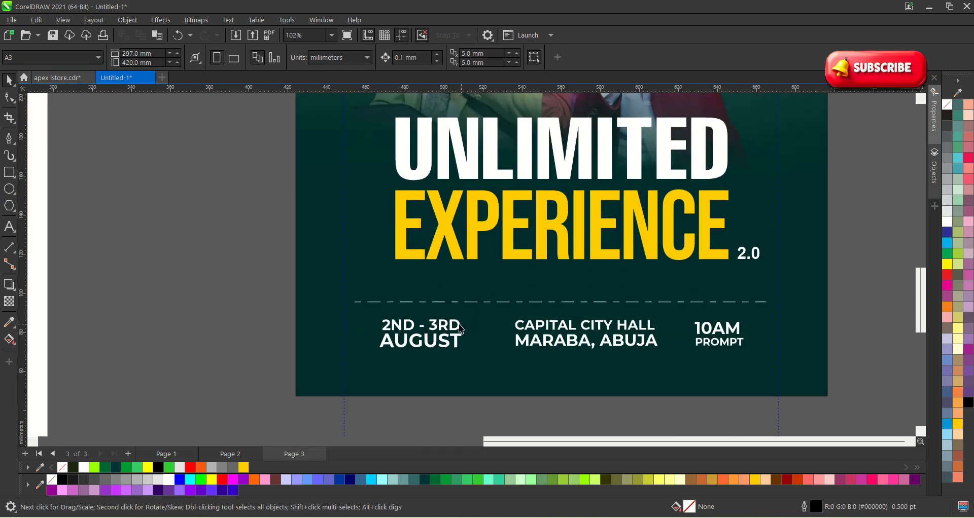
{"action": "left_click", "coordinate": [457, 325]}
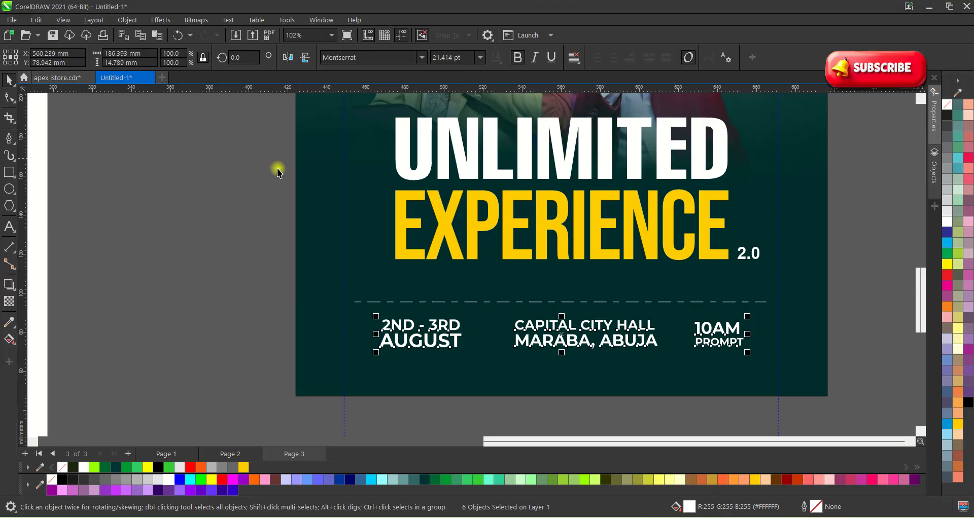
{"action": "left_click", "coordinate": [151, 213]}
{"action": "left_click", "coordinate": [421, 322], "text": "ctrl"}
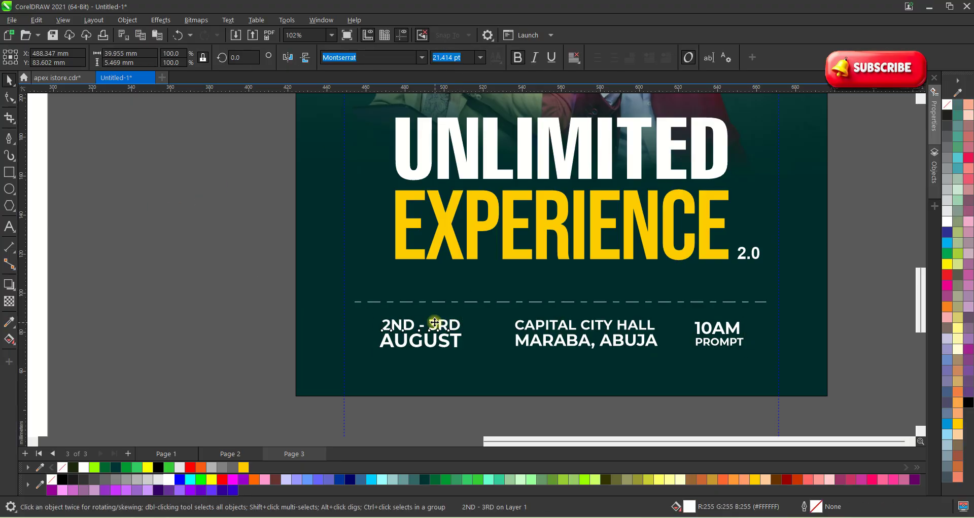
{"action": "left_click_drag", "start_coordinate": [434, 324], "coordinate": [490, 283]}
Retype the copied text as 'COME AND WITNESS THE'.
{"action": "double_click", "coordinate": [490, 283]}
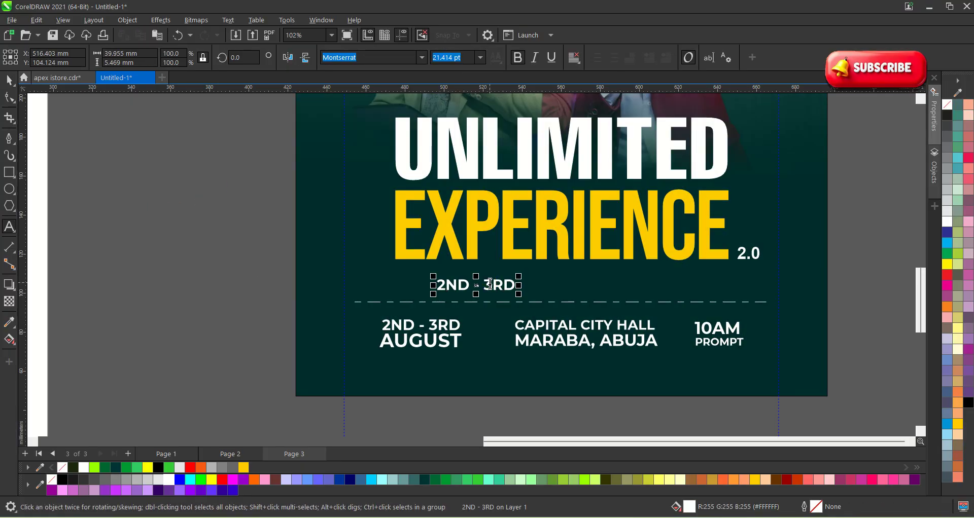
{"action": "key", "text": "ctrl+a"}
{"action": "type", "text": "COME "}
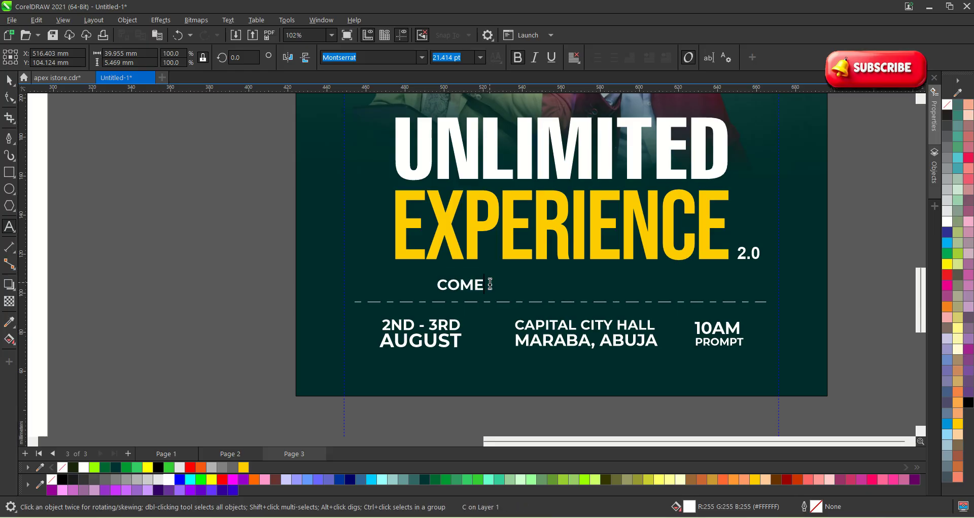
{"action": "type", "text": "ANDE"}
{"action": "key", "text": "BackSpace"}
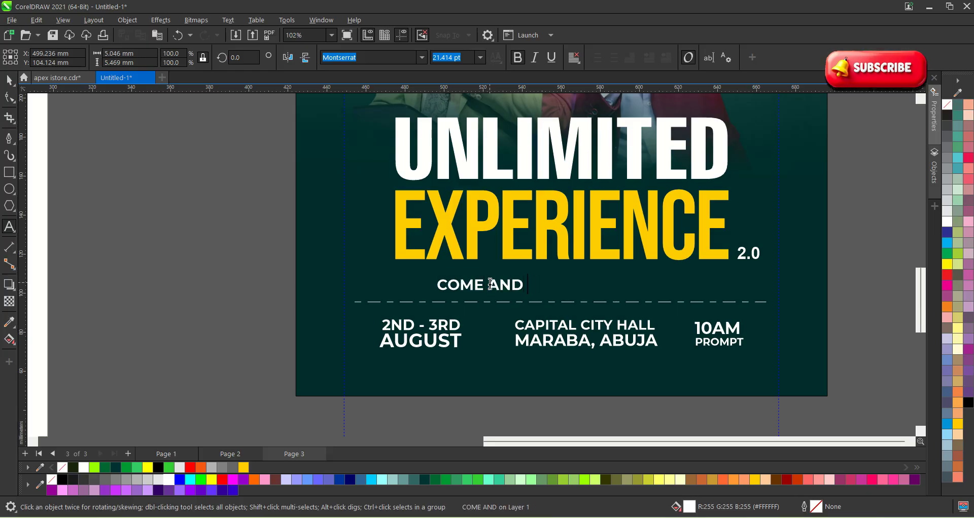
{"action": "type", "text": "EXPER"}
{"action": "key", "text": "BackSpace"}
{"action": "key", "text": "BackSpace"}
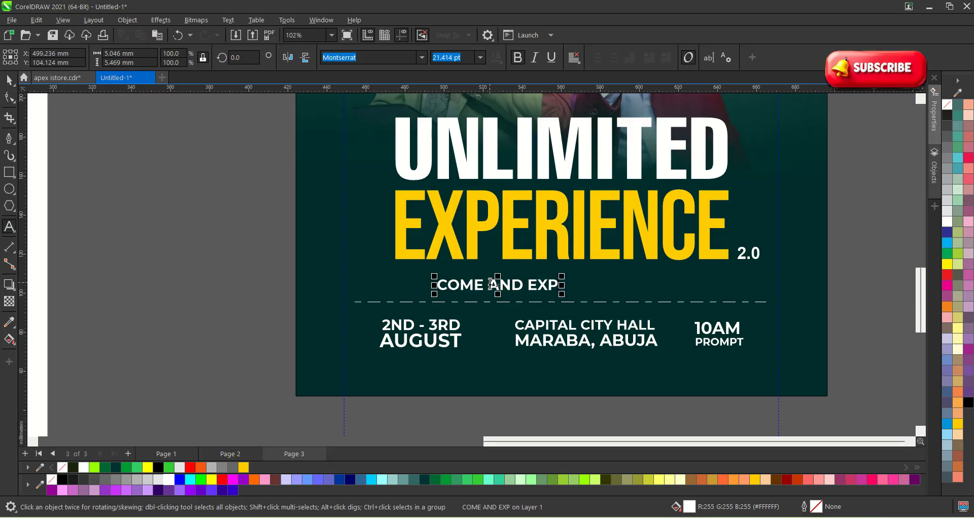
{"action": "key", "text": "BackSpace"}
{"action": "key", "text": "BackSpace"}
{"action": "key", "text": "BackSpace"}
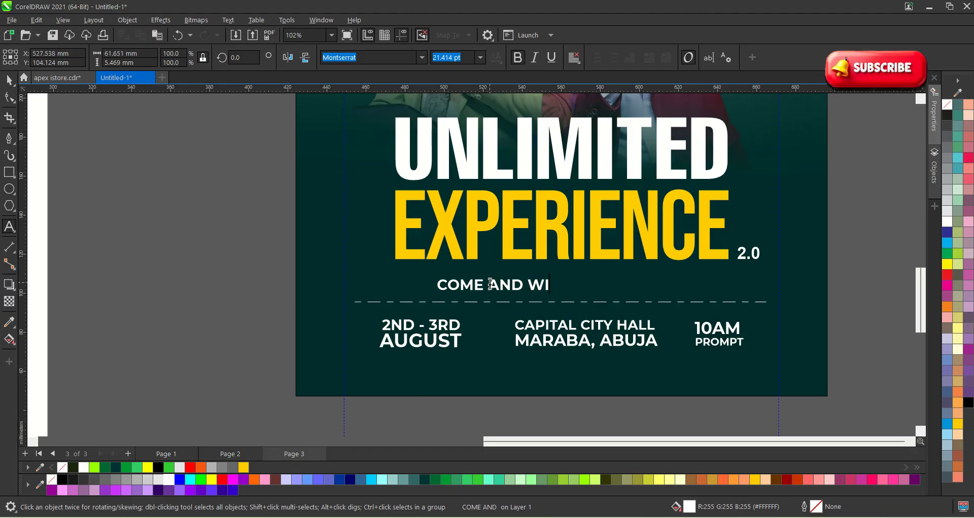
{"action": "type", "text": "WITER"}
{"action": "key", "text": "BackSpace"}
{"action": "key", "text": "BackSpace"}
{"action": "type", "text": "NE"}
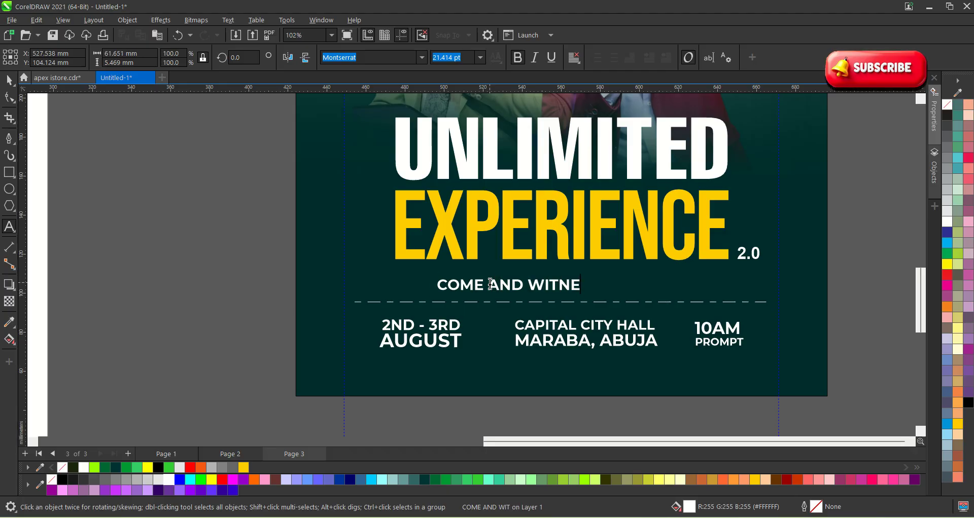
{"action": "type", "text": "SS THE"}
{"action": "key", "text": "BackSpace"}
{"action": "type", "text": "THE"}
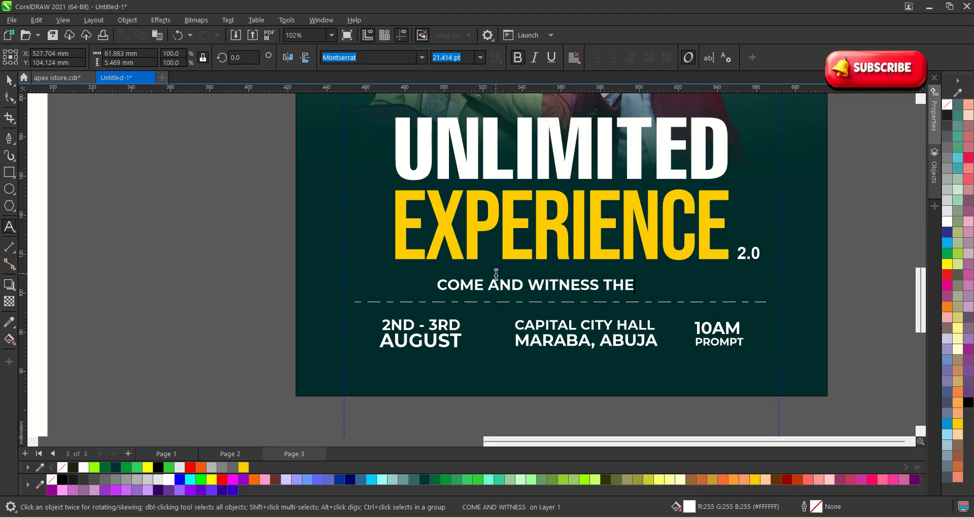
{"action": "type", "text": "E"}
{"action": "key", "text": "BackSpace"}
{"action": "key", "text": "Escape"}
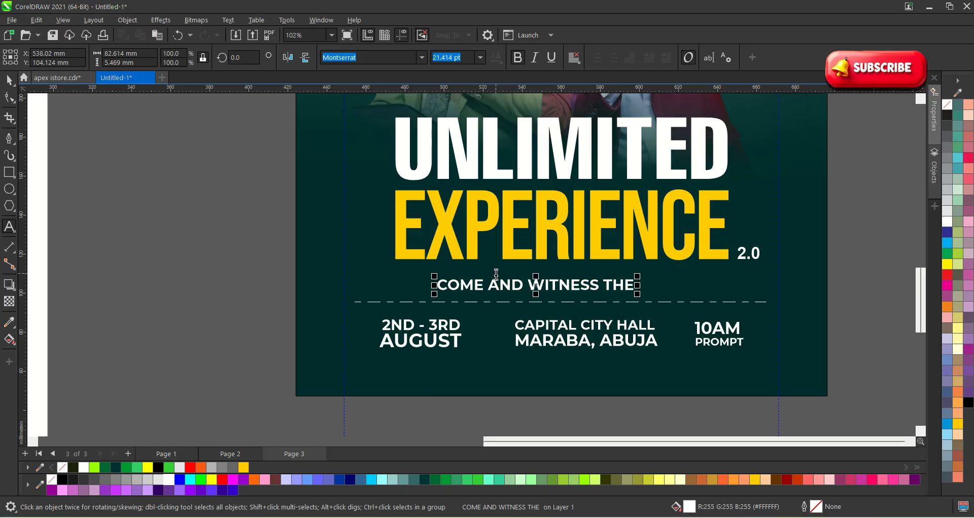
Replace the final word THE with GOD so the tagline reads 'COME AND WITNESS GOD'.
{"action": "key", "text": "BackSpace"}
{"action": "key", "text": "BackSpace"}
{"action": "key", "text": "BackSpace"}
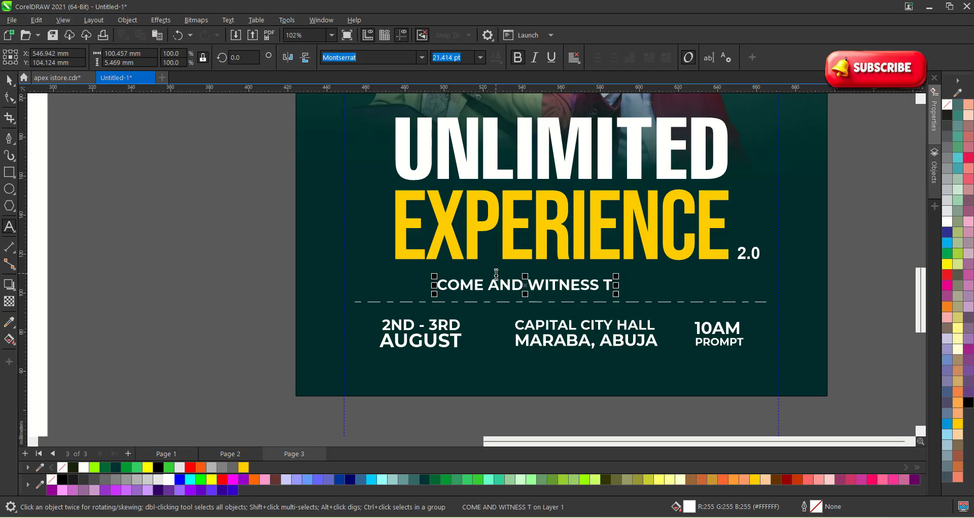
{"action": "type", "text": "GOD E"}
{"action": "key", "text": "BackSpace"}
{"action": "key", "text": "Escape"}
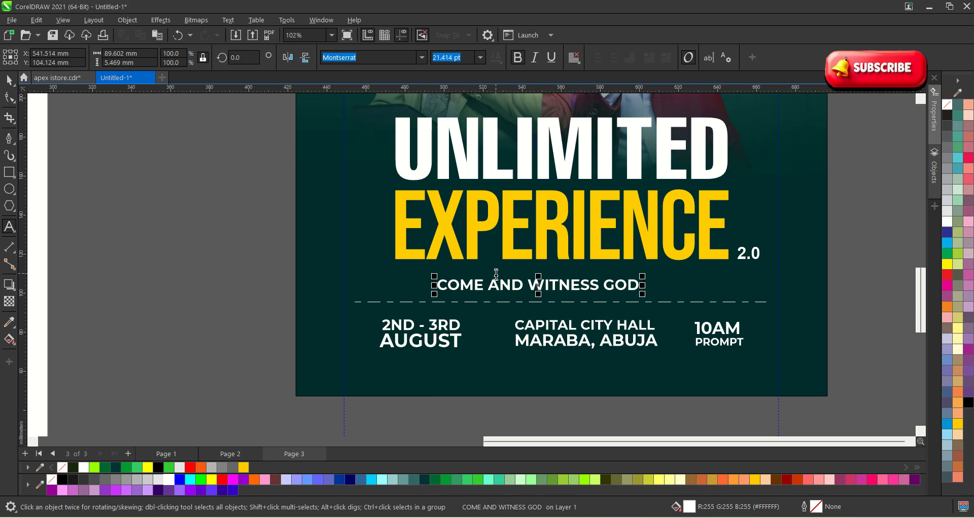
{"action": "left_click", "coordinate": [9, 80]}
Make the tagline italic and move it up closer to the EXPERIENCE headline.
{"action": "left_click", "coordinate": [121, 145]}
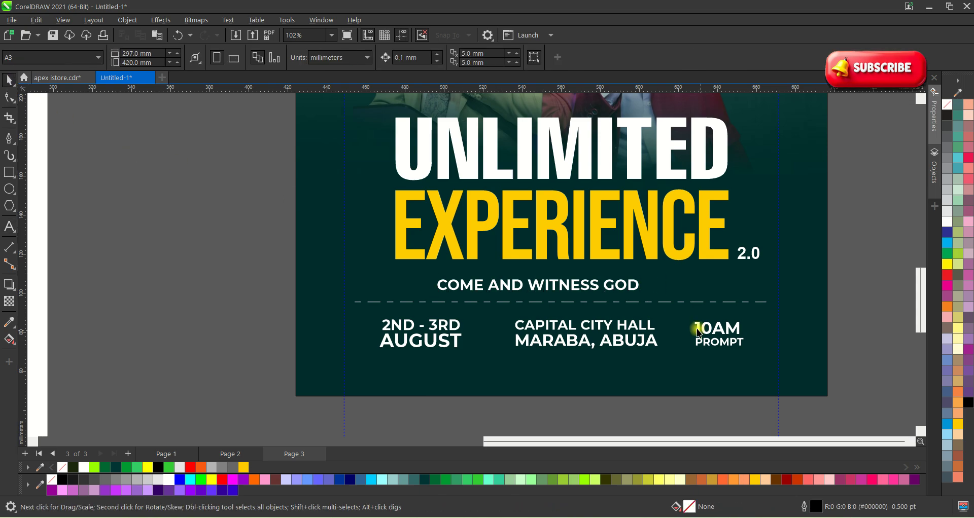
{"action": "left_click", "coordinate": [623, 295]}
{"action": "left_click", "coordinate": [622, 288]}
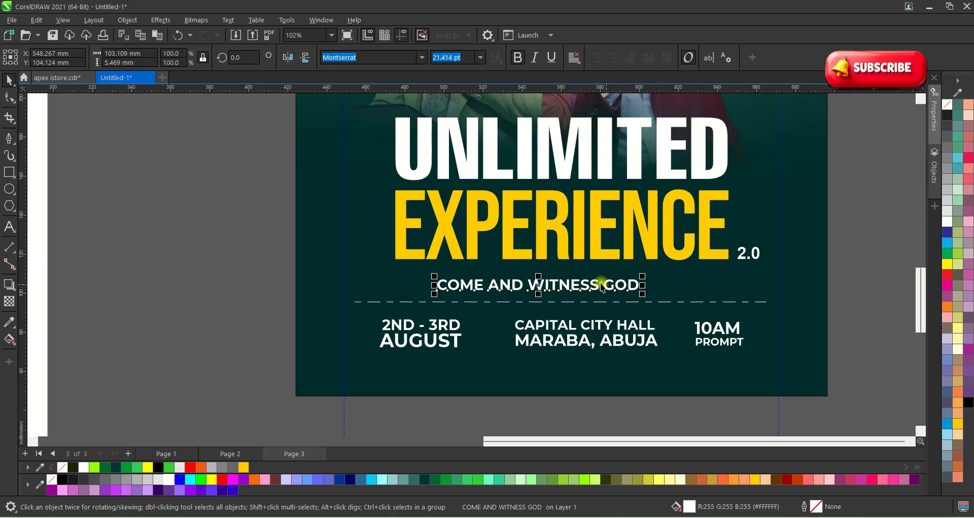
{"action": "left_click", "coordinate": [534, 57]}
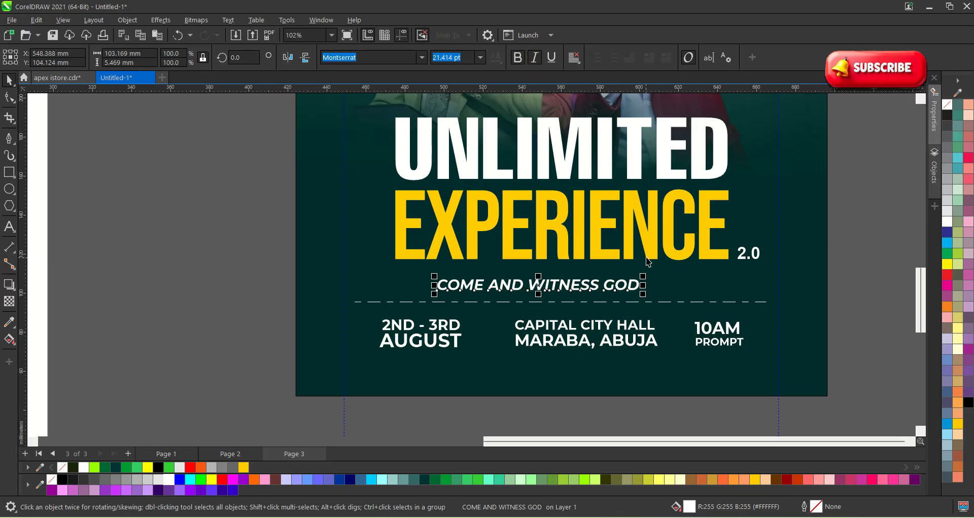
{"action": "left_click", "coordinate": [648, 261]}
{"action": "left_click", "coordinate": [327, 235]}
{"action": "scroll", "coordinate": [562, 286], "scroll_direction": "up", "scroll_amount": 1}
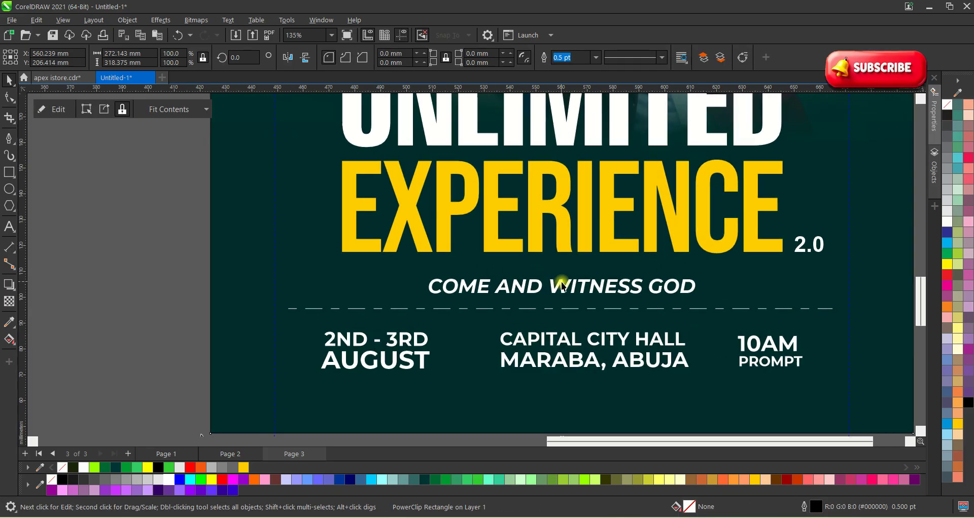
{"action": "left_click_drag", "start_coordinate": [562, 286], "coordinate": [560, 274]}
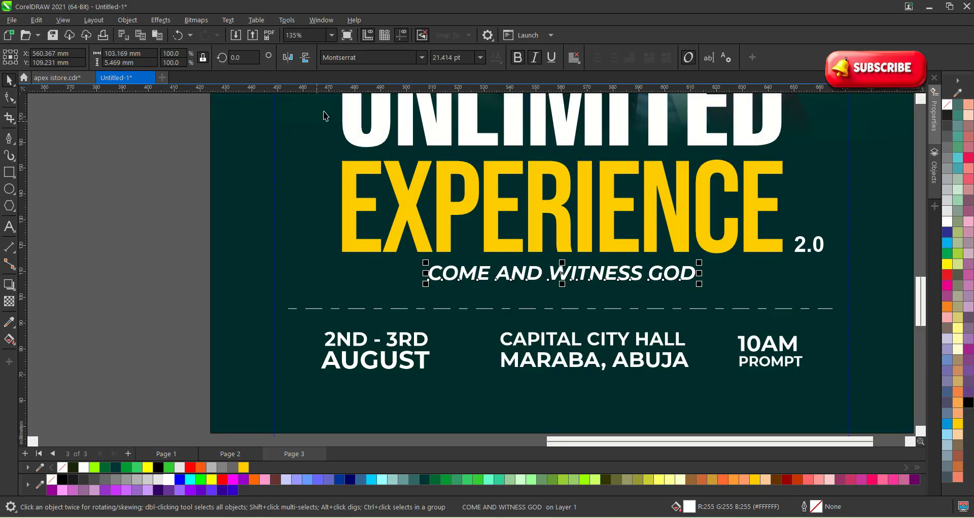
Set the tagline to regular-weight Montserrat and shrink it to about 17 pt.
{"action": "left_click", "coordinate": [421, 58]}
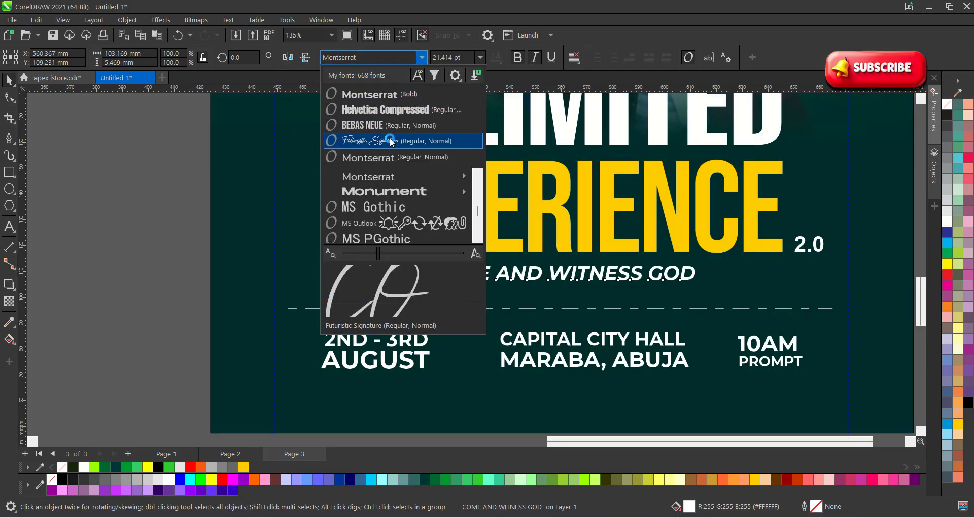
{"action": "left_click", "coordinate": [367, 177]}
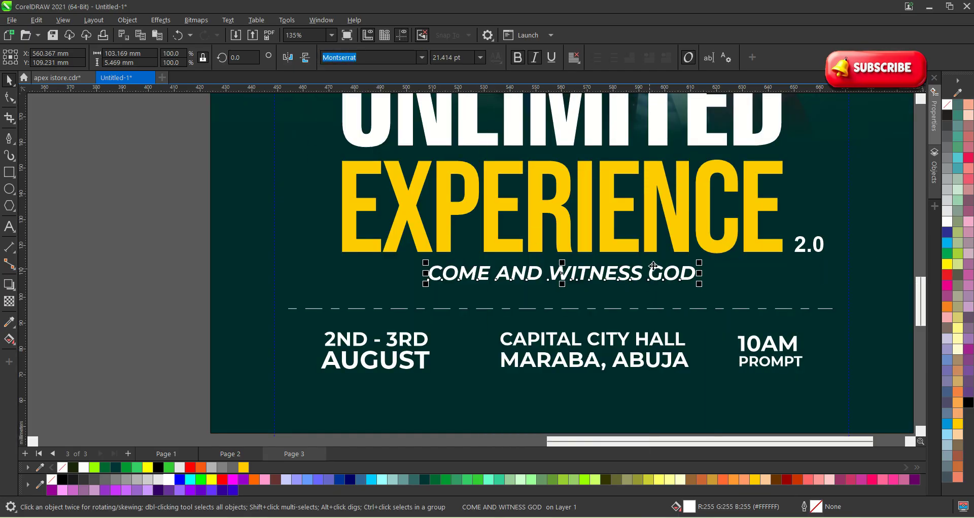
{"action": "left_click", "coordinate": [521, 59]}
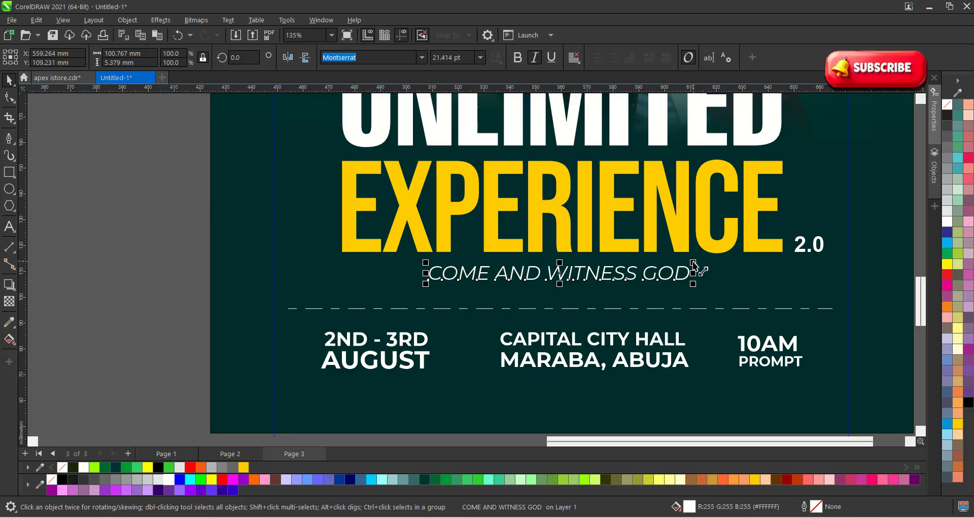
{"action": "left_click_drag", "start_coordinate": [693, 263], "coordinate": [643, 266]}
Zoom out to review the tagline against the UNLIMITED headline.
{"action": "key", "text": "F3"}
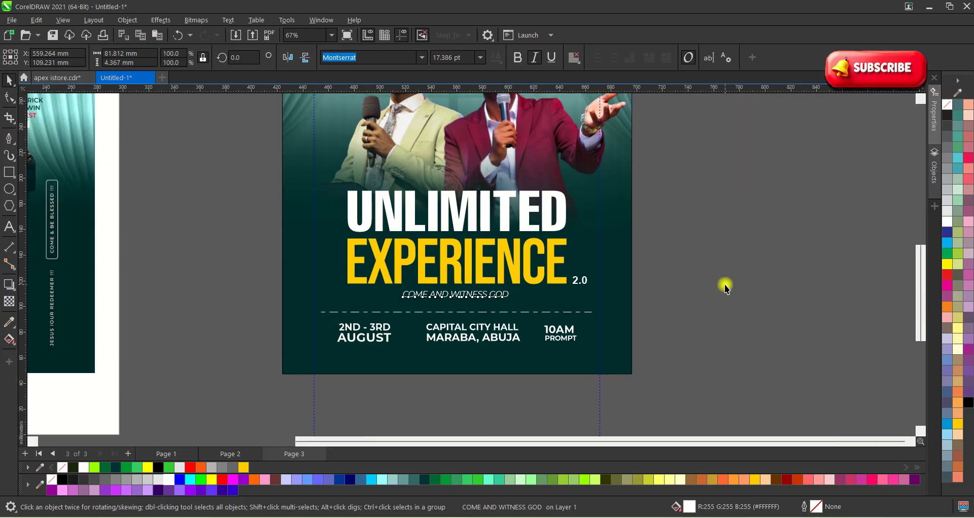
{"action": "left_click", "coordinate": [724, 285]}
{"action": "scroll", "coordinate": [480, 311], "scroll_direction": "up", "scroll_amount": 1}
{"action": "left_click", "coordinate": [497, 294]}
{"action": "scroll", "coordinate": [502, 294], "scroll_direction": "up", "scroll_amount": 2}
{"action": "left_click", "coordinate": [810, 320]}
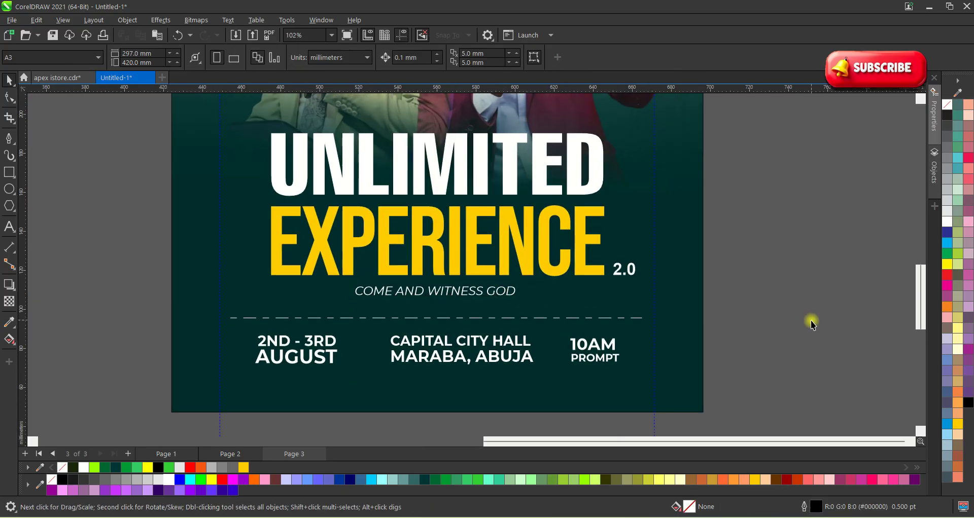
{"action": "scroll", "coordinate": [810, 321], "scroll_direction": "down", "scroll_amount": 4}
{"action": "scroll", "coordinate": [537, 236], "scroll_direction": "up", "scroll_amount": 2}
{"action": "left_click", "coordinate": [538, 237]}
{"action": "scroll", "coordinate": [681, 338], "scroll_direction": "down", "scroll_amount": 3}
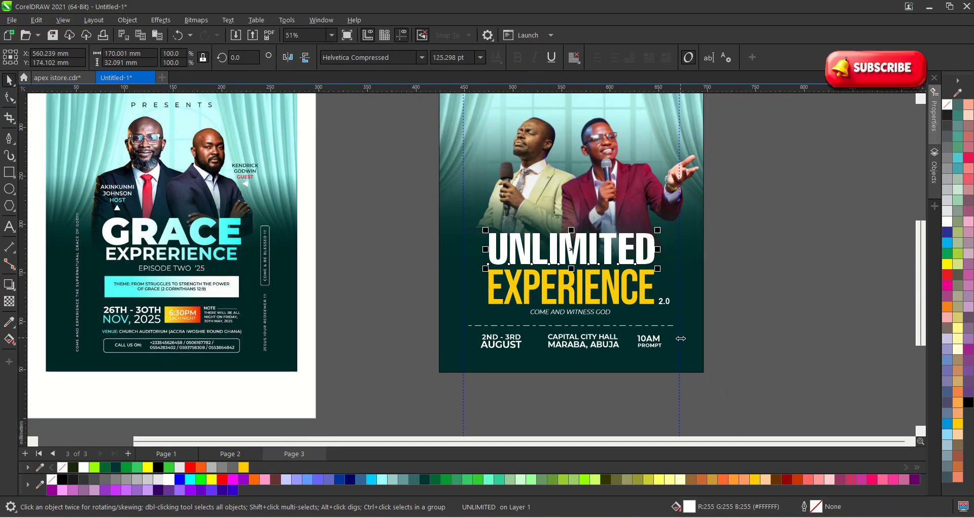
{"action": "scroll", "coordinate": [680, 338], "scroll_direction": "down", "scroll_amount": 2}
{"action": "left_click", "coordinate": [742, 335]}
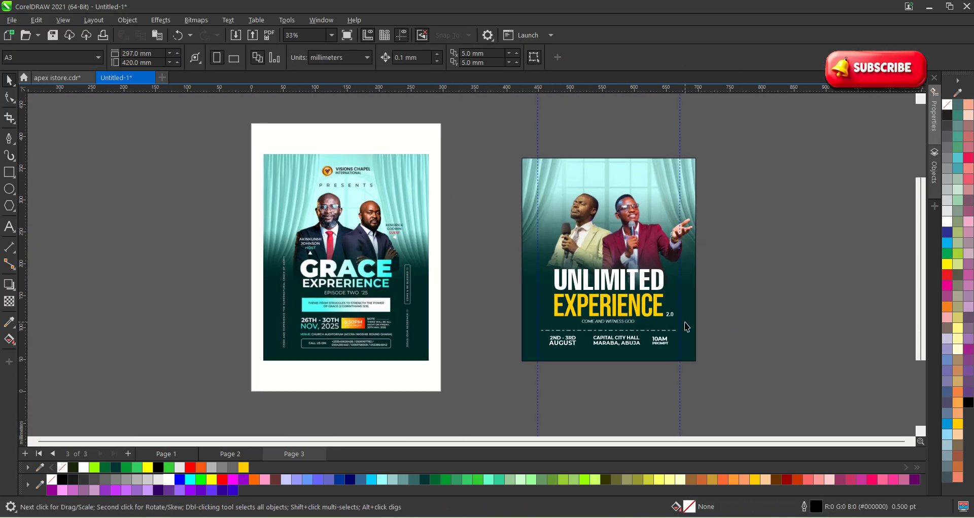
Enlarge the tagline about its centre to 20.566 pt.
{"action": "scroll", "coordinate": [686, 327], "scroll_direction": "up", "scroll_amount": 2}
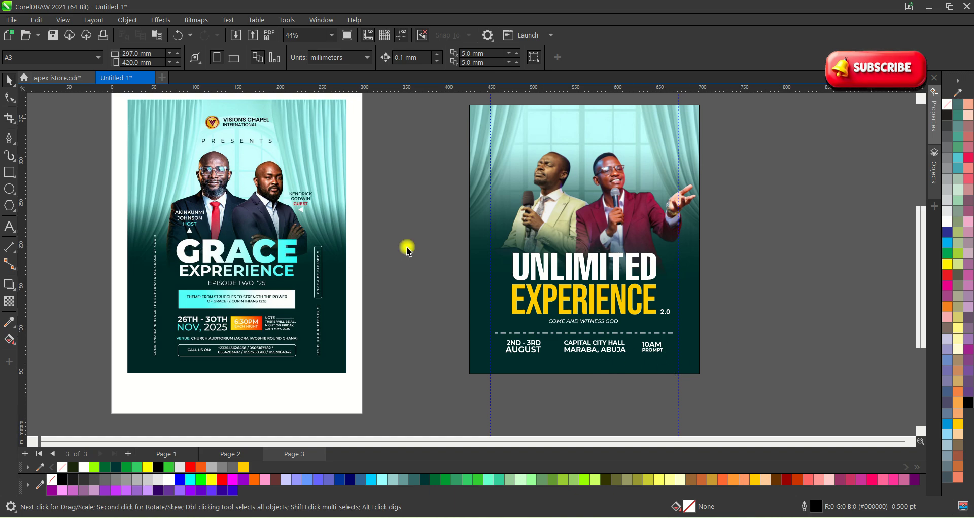
{"action": "scroll", "coordinate": [558, 322], "scroll_direction": "up", "scroll_amount": 5}
{"action": "left_click", "coordinate": [627, 324]}
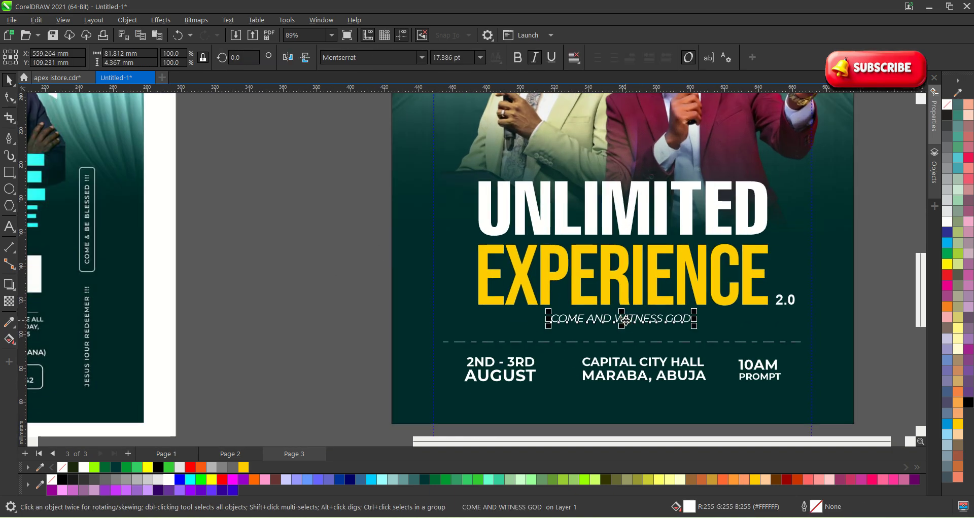
{"action": "scroll", "coordinate": [628, 324], "scroll_direction": "up", "scroll_amount": 2}
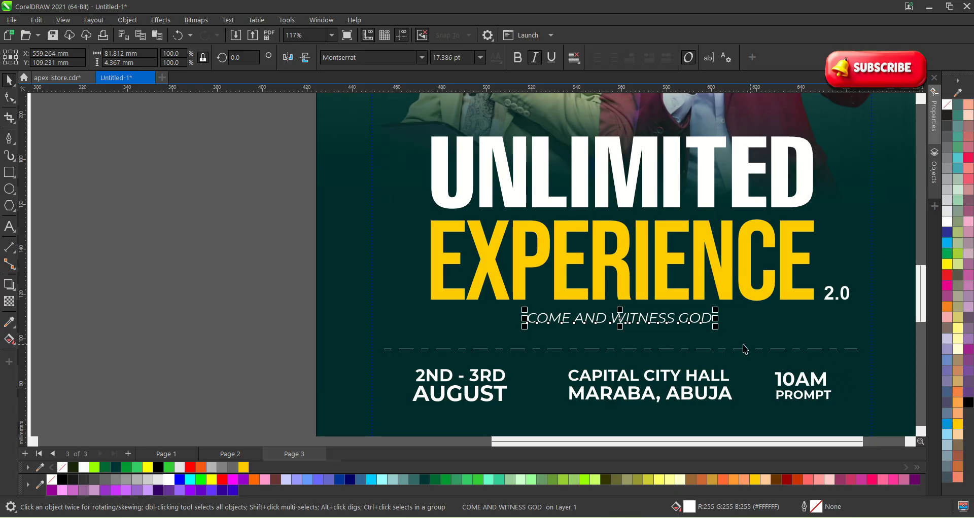
{"action": "left_click_drag", "start_coordinate": [715, 326], "coordinate": [733, 331]}
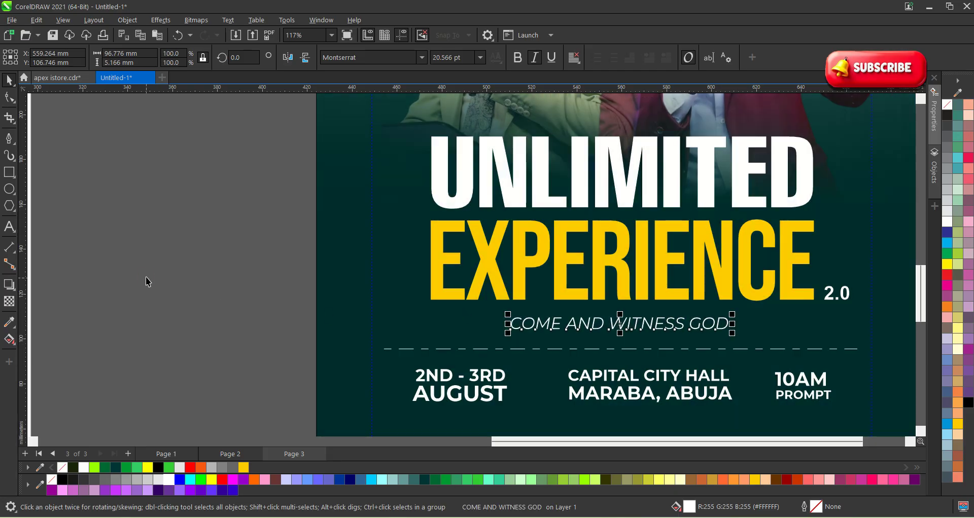
Draw a rectangle framing the COME AND WITNESS GOD tagline.
{"action": "left_click", "coordinate": [15, 175]}
{"action": "scroll", "coordinate": [454, 313], "scroll_direction": "up", "scroll_amount": 1}
{"action": "left_click_drag", "start_coordinate": [512, 307], "coordinate": [840, 349]}
{"action": "key", "text": "space"}
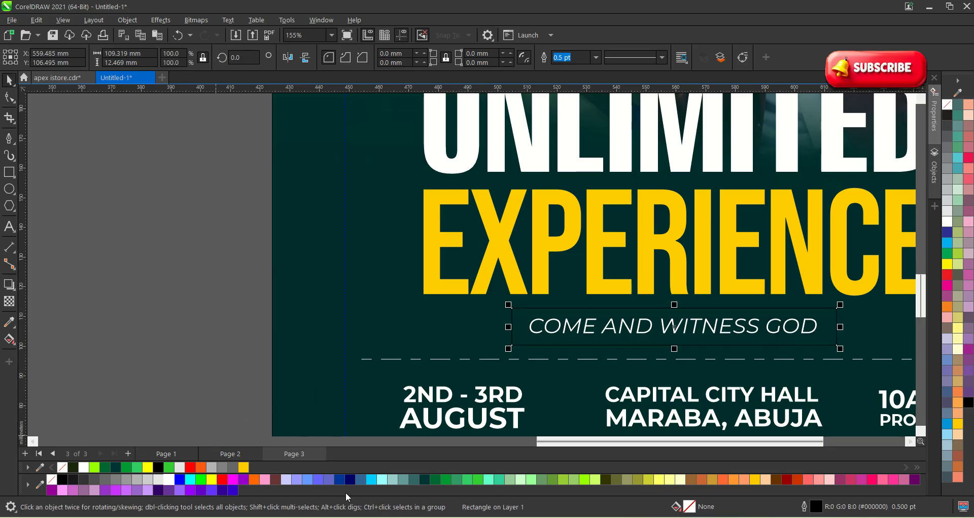
Fill the rectangle with teal and set its outline to None.
{"action": "left_click", "coordinate": [414, 480]}
{"action": "scroll", "coordinate": [272, 348], "scroll_direction": "down", "scroll_amount": 2}
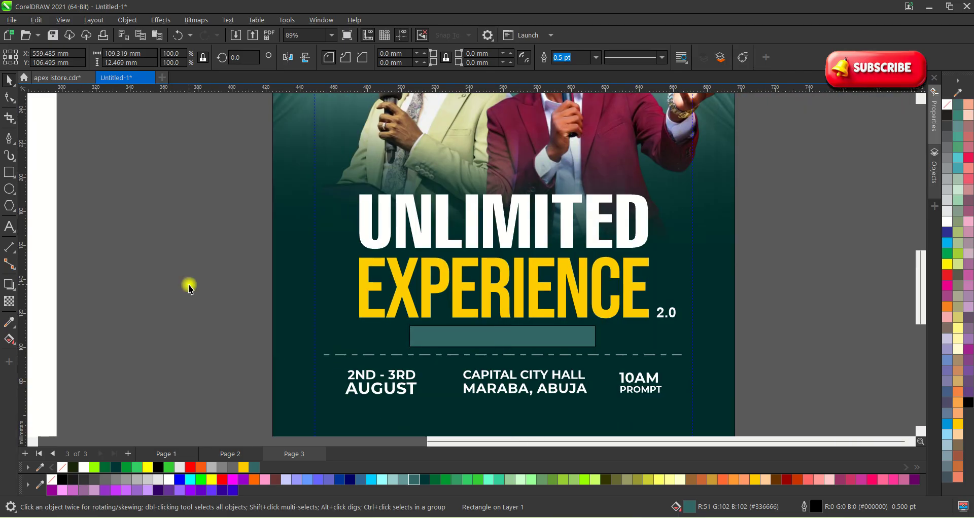
{"action": "left_click_drag", "start_coordinate": [169, 276], "coordinate": [347, 321]}
{"action": "scroll", "coordinate": [452, 339], "scroll_direction": "up", "scroll_amount": 1}
{"action": "left_click", "coordinate": [446, 344]}
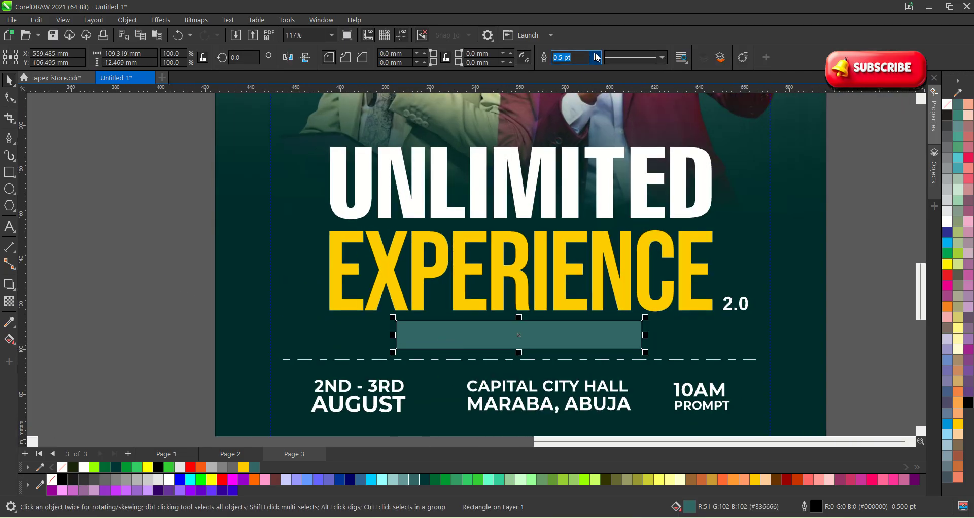
{"action": "left_click", "coordinate": [597, 57]}
{"action": "left_click", "coordinate": [576, 71]}
{"action": "scroll", "coordinate": [577, 331], "scroll_direction": "down", "scroll_amount": 2}
{"action": "left_click", "coordinate": [759, 332]}
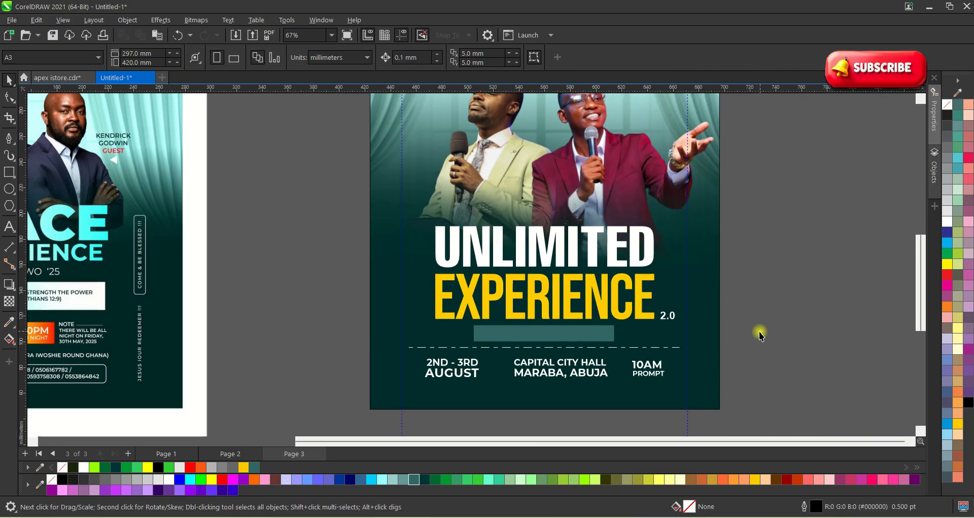
{"action": "scroll", "coordinate": [759, 331], "scroll_direction": "up", "scroll_amount": 1}
Widen the teal bar evenly on both sides behind the tagline.
{"action": "left_click_drag", "start_coordinate": [183, 264], "coordinate": [564, 351]}
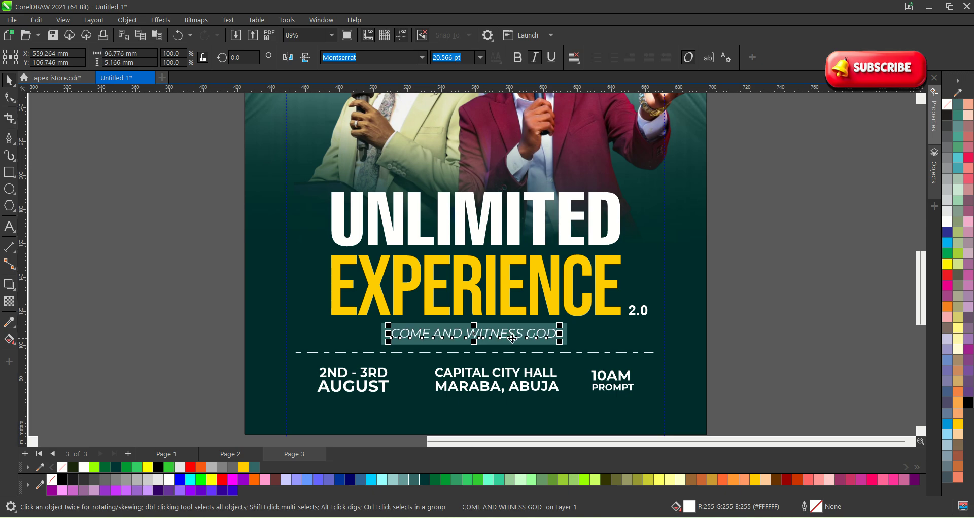
{"action": "left_click", "coordinate": [775, 342]}
{"action": "scroll", "coordinate": [584, 363], "scroll_direction": "up", "scroll_amount": 2}
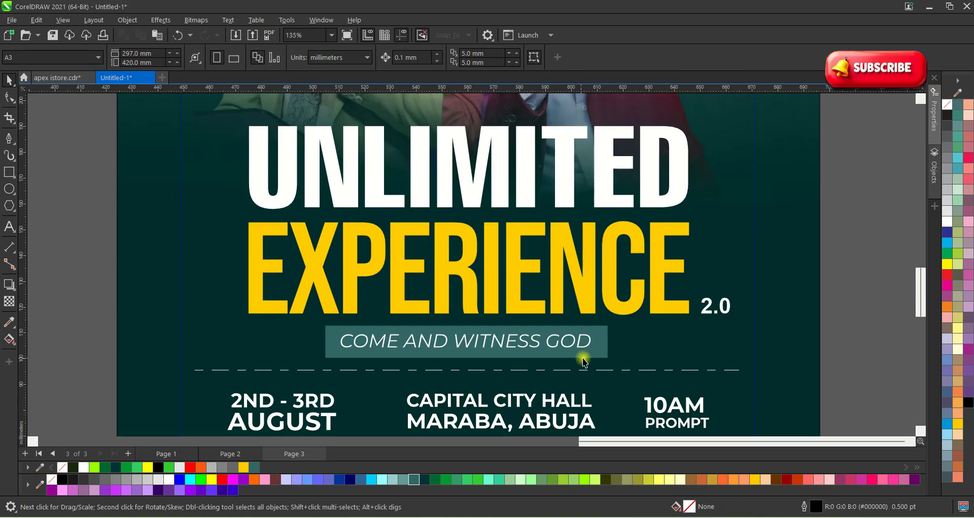
{"action": "left_click", "coordinate": [598, 345]}
{"action": "left_click_drag", "start_coordinate": [616, 342], "coordinate": [659, 342]}
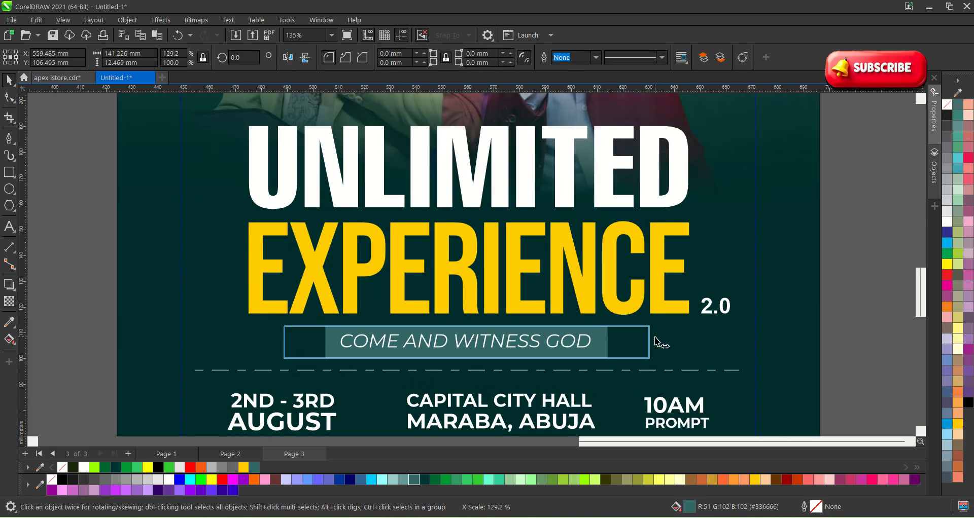
{"action": "scroll", "coordinate": [652, 354], "scroll_direction": "down", "scroll_amount": 4}
{"action": "left_click", "coordinate": [891, 345]}
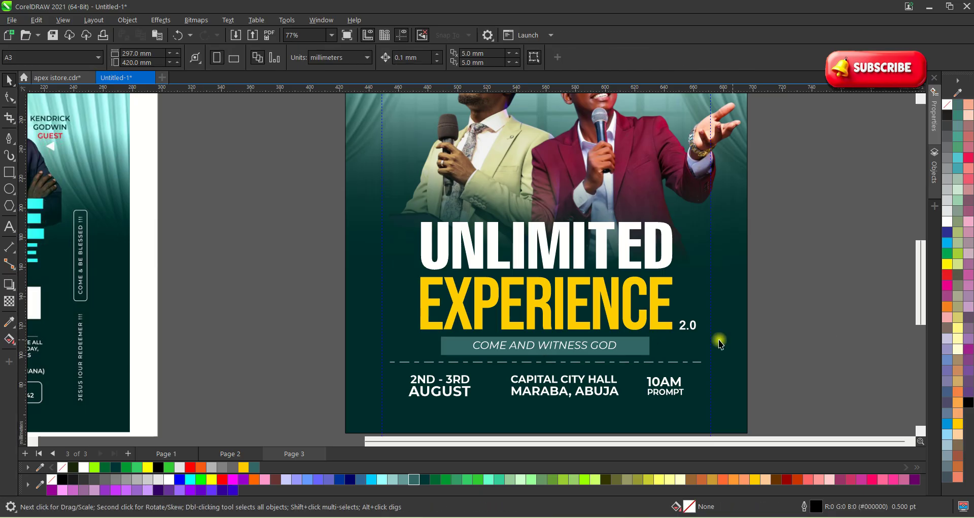
Enlarge the tagline to 23.501 pt and narrow the teal bar to fit it.
{"action": "scroll", "coordinate": [637, 352], "scroll_direction": "up", "scroll_amount": 3}
{"action": "left_click", "coordinate": [594, 345]}
{"action": "scroll", "coordinate": [614, 345], "scroll_direction": "up", "scroll_amount": 2}
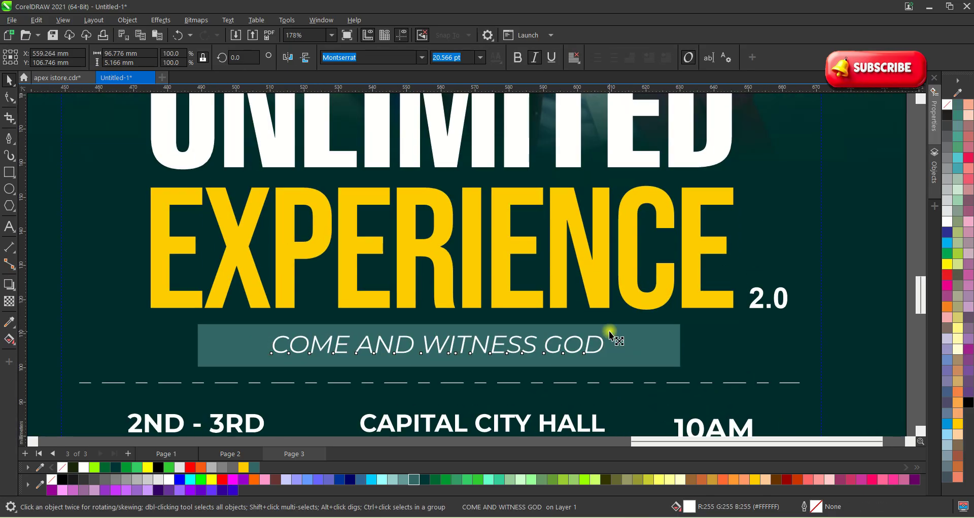
{"action": "left_click_drag", "start_coordinate": [629, 331], "coordinate": [639, 331]}
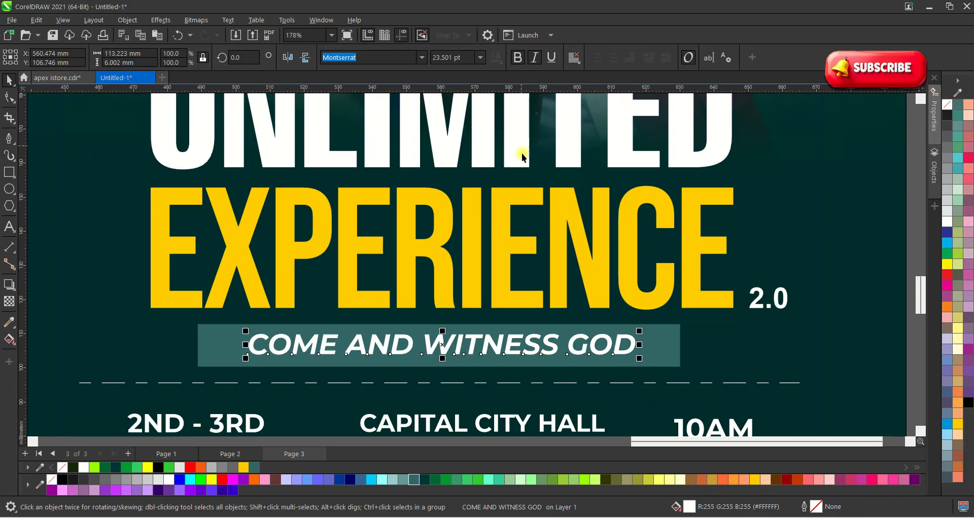
{"action": "left_click", "coordinate": [658, 340]}
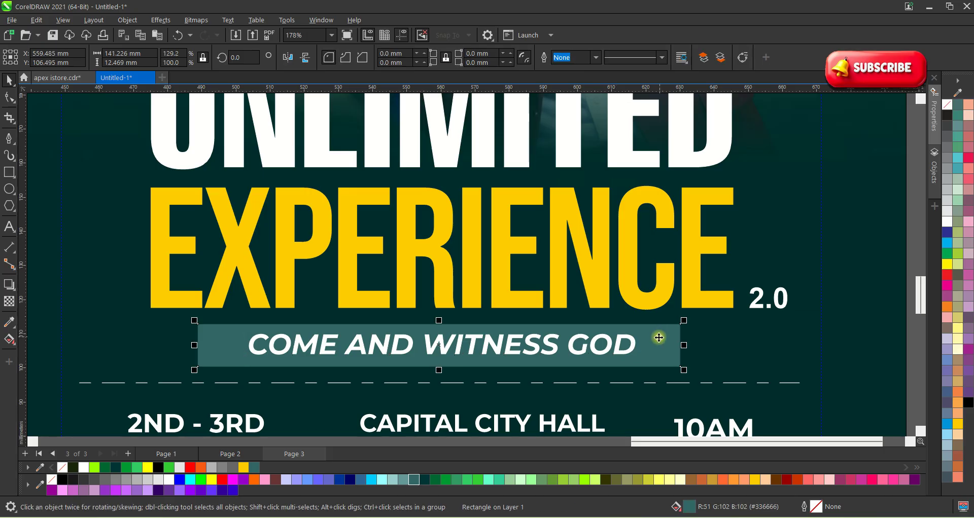
{"action": "left_click", "coordinate": [629, 345]}
{"action": "left_click", "coordinate": [633, 340]}
{"action": "left_click", "coordinate": [659, 346]}
{"action": "left_click_drag", "start_coordinate": [684, 345], "coordinate": [669, 346]}
{"action": "scroll", "coordinate": [596, 329], "scroll_direction": "down", "scroll_amount": 3}
{"action": "left_click", "coordinate": [770, 344]}
Move the headline, tagline and divider block up about 12 mm.
{"action": "scroll", "coordinate": [667, 305], "scroll_direction": "down", "scroll_amount": 3}
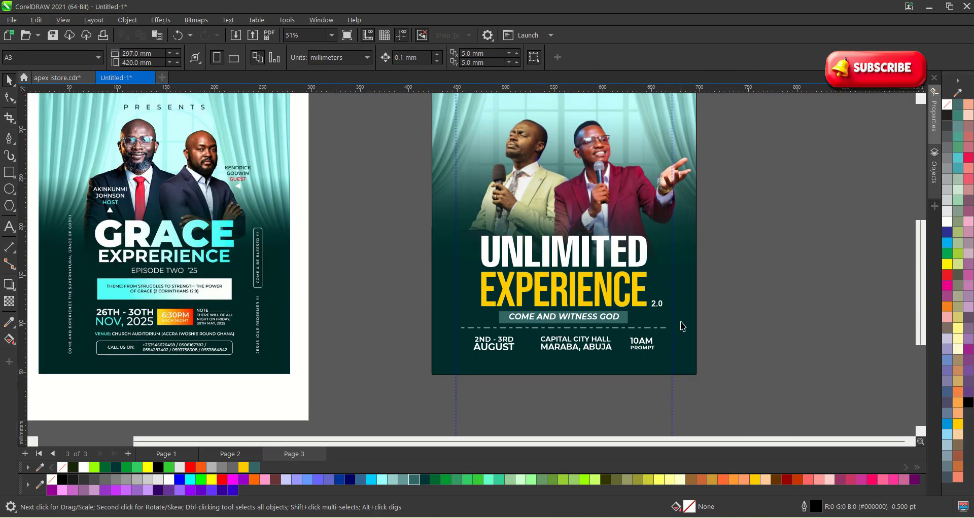
{"action": "scroll", "coordinate": [526, 408], "scroll_direction": "down", "scroll_amount": 1}
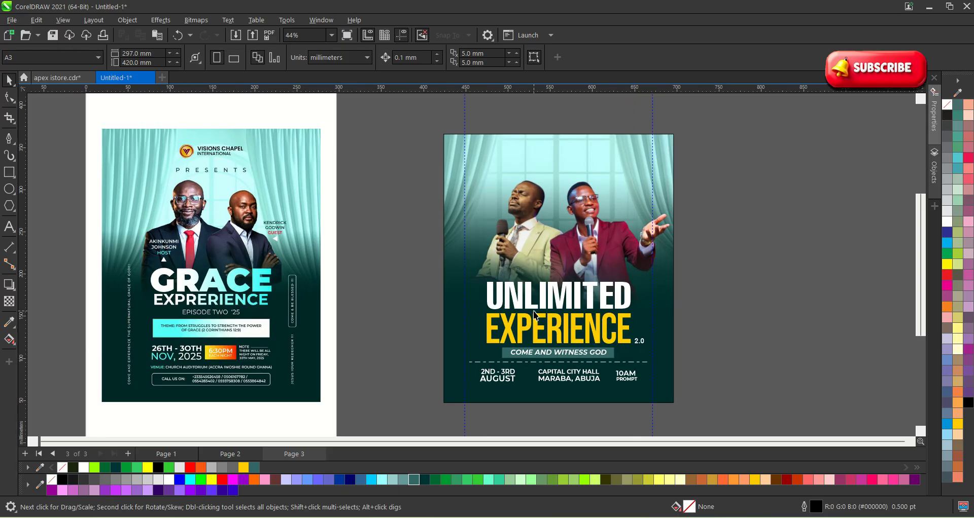
{"action": "scroll", "coordinate": [593, 330], "scroll_direction": "up", "scroll_amount": 1}
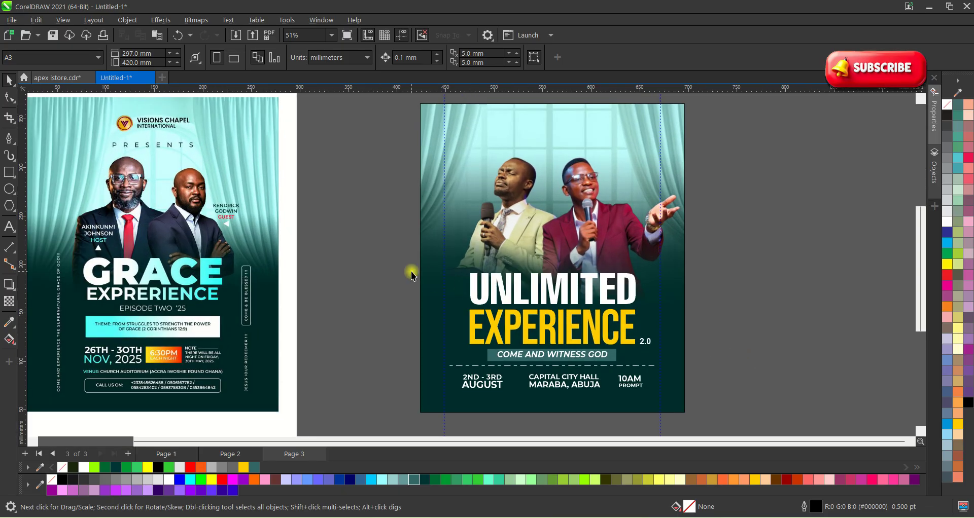
{"action": "left_click_drag", "start_coordinate": [411, 269], "coordinate": [735, 369]}
{"action": "scroll", "coordinate": [562, 284], "scroll_direction": "up", "scroll_amount": 2}
{"action": "left_click_drag", "start_coordinate": [562, 284], "coordinate": [562, 269]}
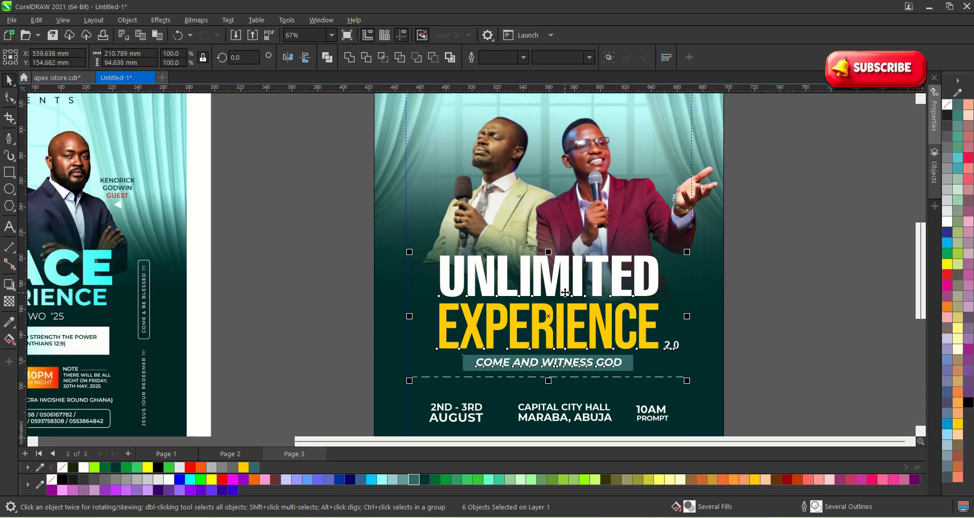
{"action": "scroll", "coordinate": [565, 291], "scroll_direction": "down", "scroll_amount": 3}
Raise both speaker photos inside the background PowerClip.
{"action": "double_click", "coordinate": [575, 238]}
{"action": "left_click", "coordinate": [515, 215]}
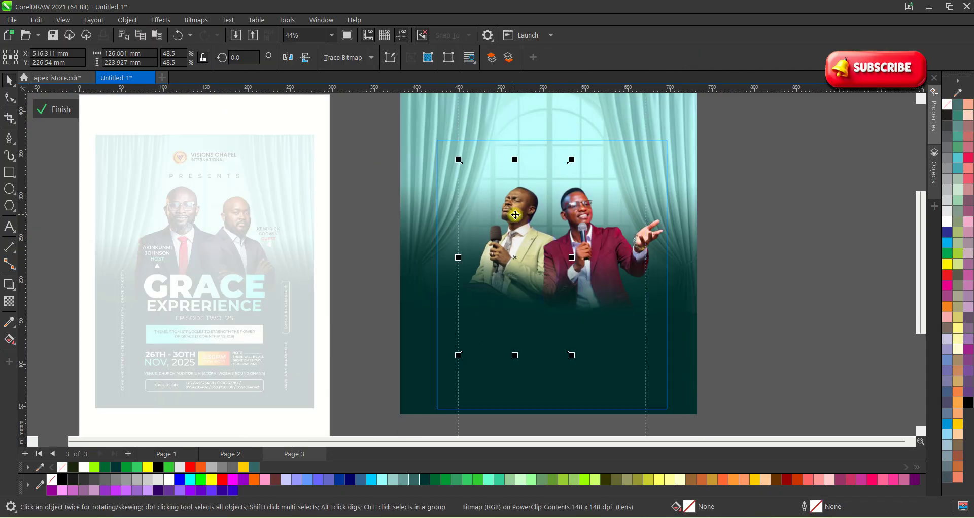
{"action": "left_click", "coordinate": [607, 211], "text": "shift"}
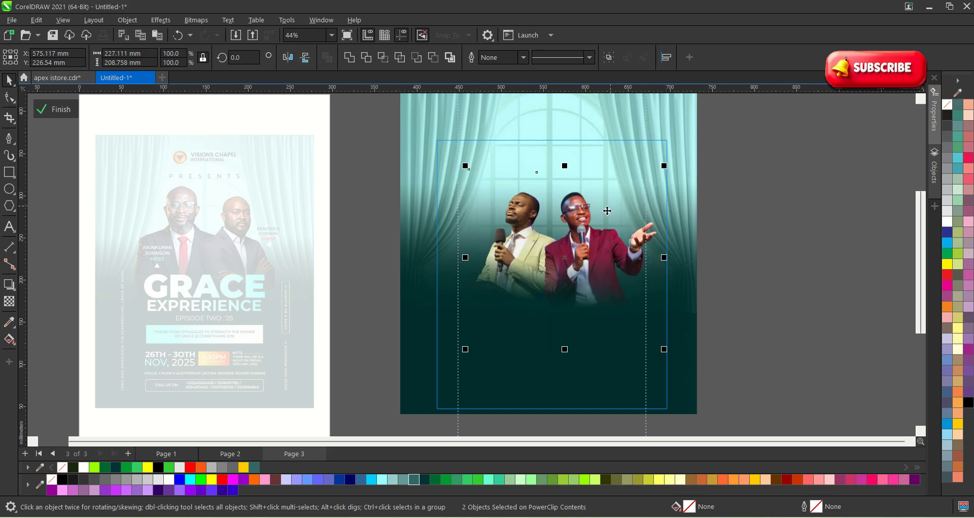
{"action": "left_click_drag", "start_coordinate": [585, 241], "coordinate": [584, 234]}
{"action": "left_click", "coordinate": [581, 248]}
{"action": "left_click", "coordinate": [44, 108]}
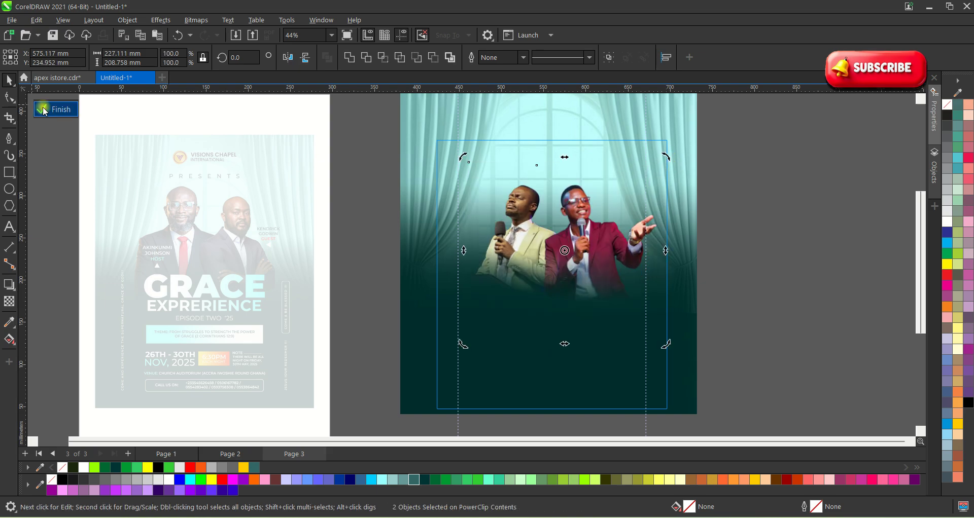
{"action": "scroll", "coordinate": [380, 178], "scroll_direction": "down", "scroll_amount": 2}
{"action": "scroll", "coordinate": [484, 262], "scroll_direction": "up", "scroll_amount": 2}
{"action": "left_click", "coordinate": [679, 352]}
{"action": "scroll", "coordinate": [553, 375], "scroll_direction": "up", "scroll_amount": 3}
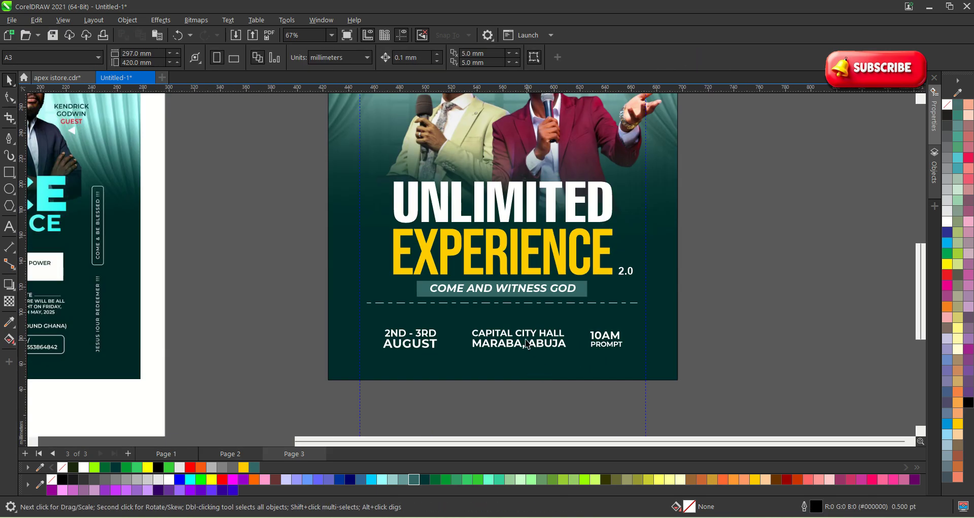
{"action": "scroll", "coordinate": [525, 339], "scroll_direction": "up", "scroll_amount": 1}
Move the dashed divider lower, just above the date, venue and time row.
{"action": "left_click_drag", "start_coordinate": [505, 299], "coordinate": [498, 320]}
{"action": "left_click", "coordinate": [755, 362]}
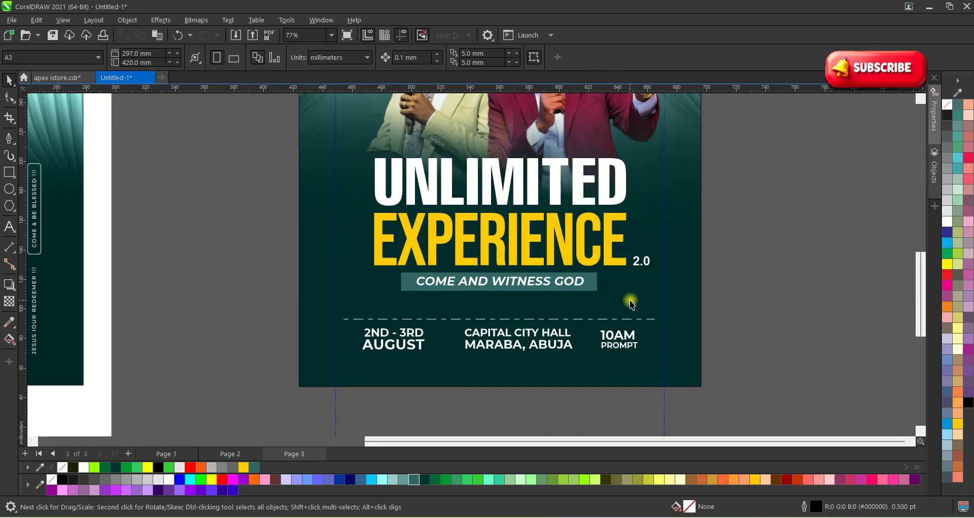
{"action": "scroll", "coordinate": [378, 387], "scroll_direction": "down", "scroll_amount": 4}
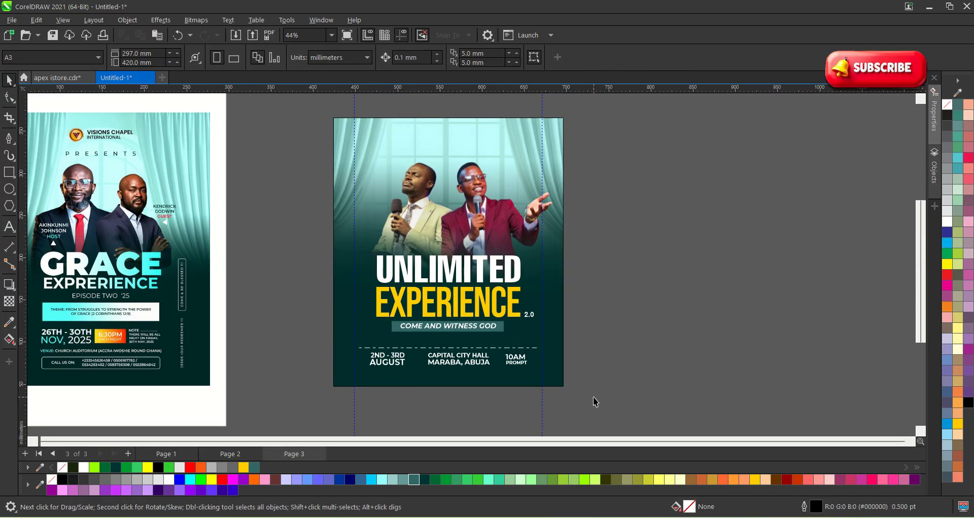
{"action": "scroll", "coordinate": [320, 372], "scroll_direction": "up", "scroll_amount": 4}
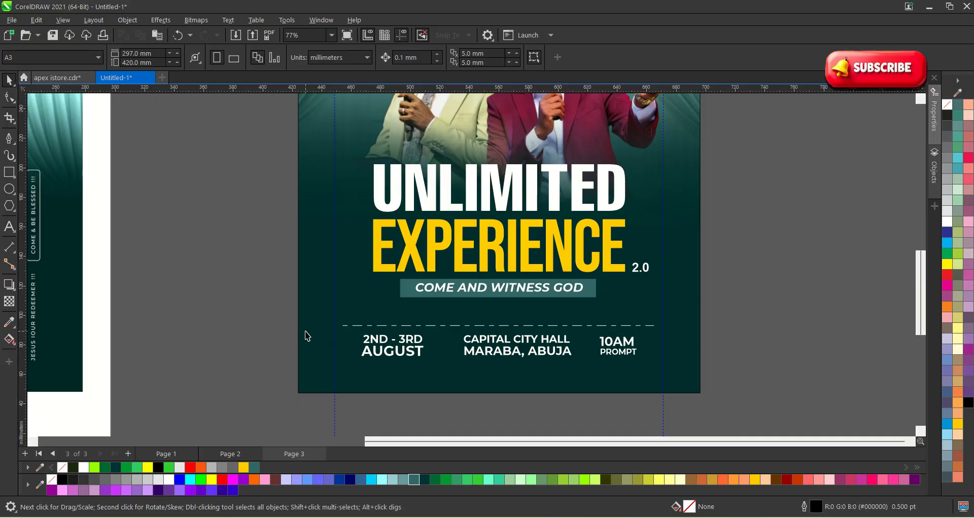
{"action": "scroll", "coordinate": [533, 390], "scroll_direction": "up", "scroll_amount": 2}
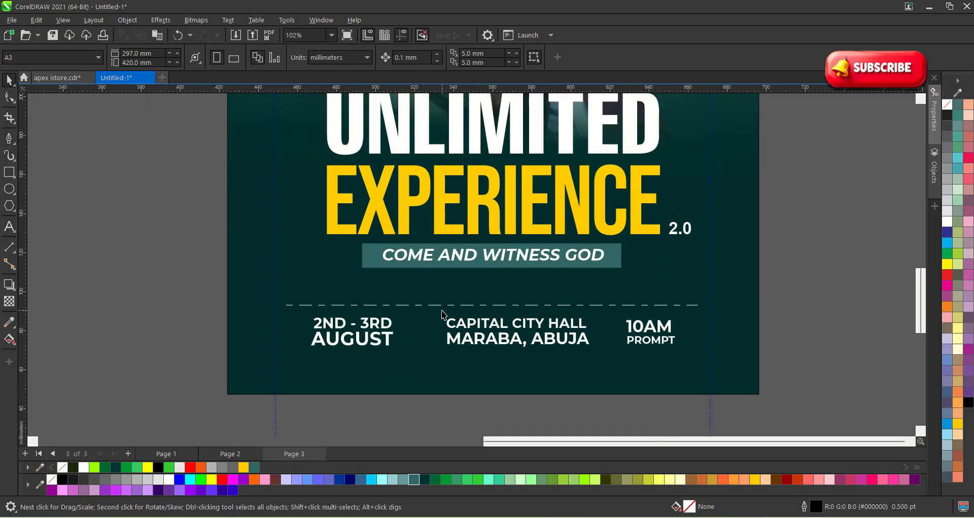
Place a copy of the dashed divider below the date, venue and time row.
{"action": "left_click", "coordinate": [435, 305]}
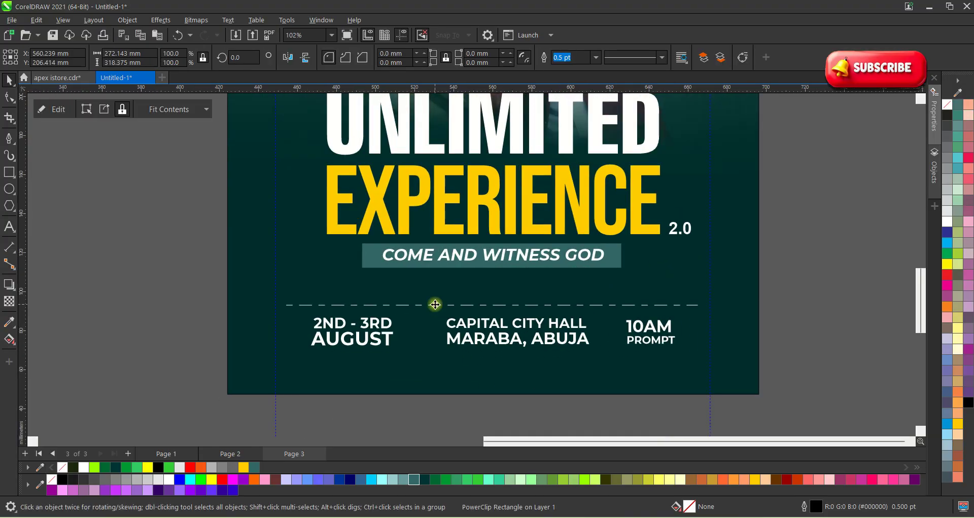
{"action": "left_click", "coordinate": [433, 306]}
{"action": "left_click_drag", "start_coordinate": [492, 311], "coordinate": [491, 361]}
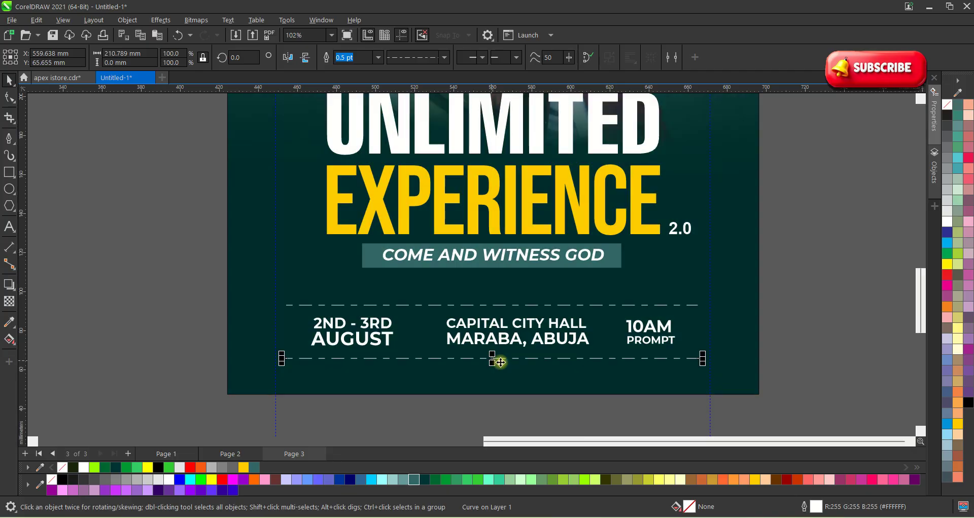
{"action": "left_click", "coordinate": [794, 342]}
{"action": "scroll", "coordinate": [552, 428], "scroll_direction": "down", "scroll_amount": 3}
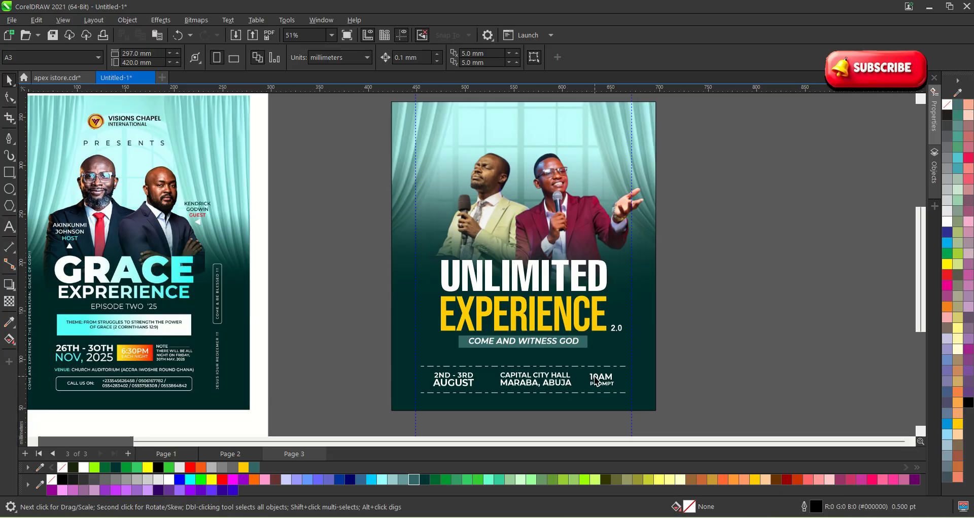
{"action": "scroll", "coordinate": [596, 421], "scroll_direction": "up", "scroll_amount": 4}
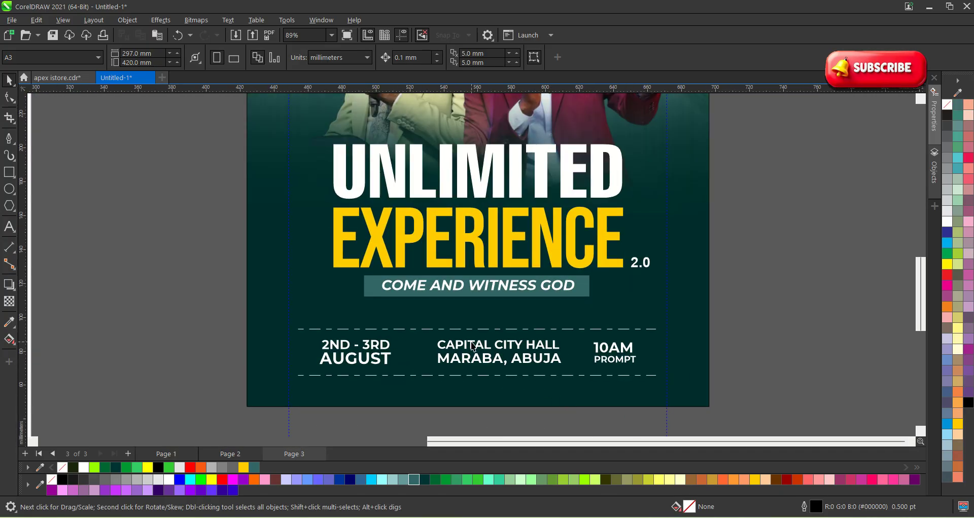
{"action": "scroll", "coordinate": [472, 347], "scroll_direction": "down", "scroll_amount": 1}
{"action": "scroll", "coordinate": [466, 403], "scroll_direction": "up", "scroll_amount": 1}
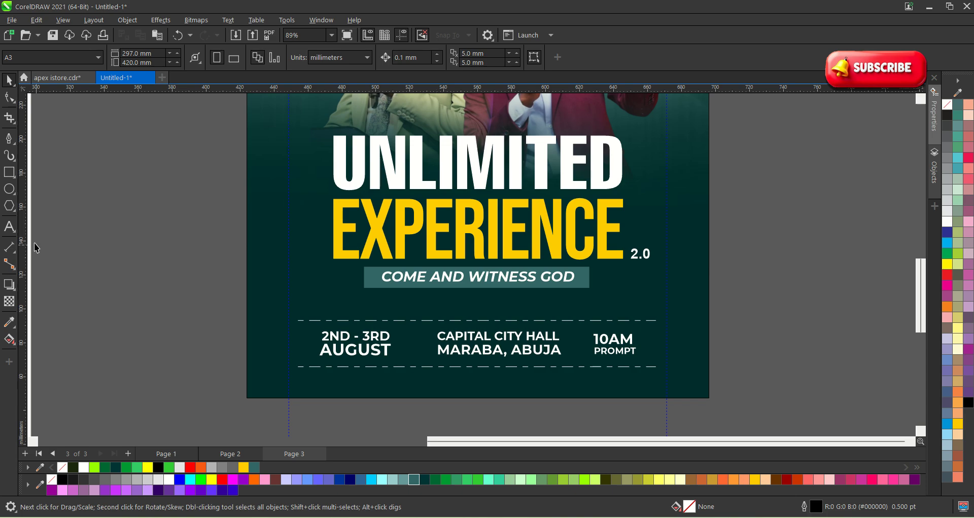
{"action": "left_click", "coordinate": [9, 138]}
{"action": "scroll", "coordinate": [453, 344], "scroll_direction": "up", "scroll_amount": 4}
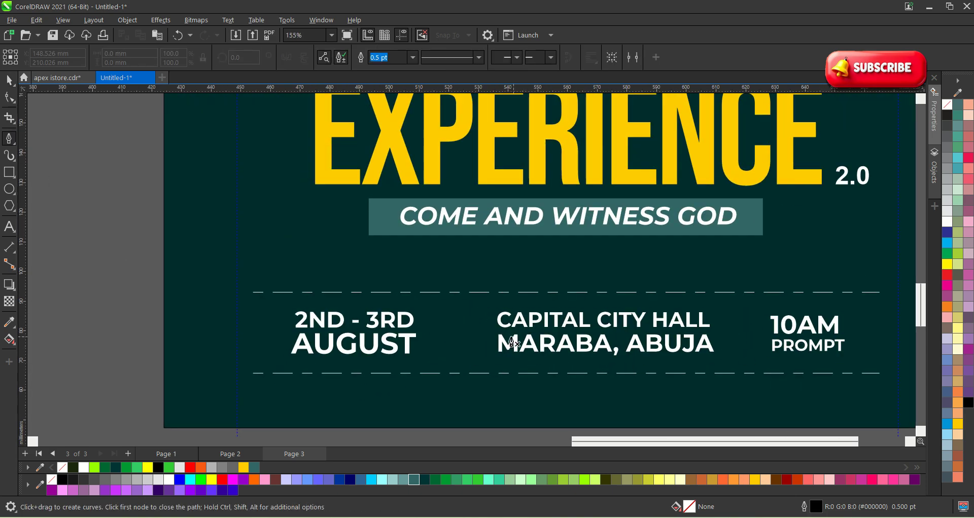
Draw white vertical separators between the date and venue, and between the venue and time.
{"action": "left_click", "coordinate": [462, 312]}
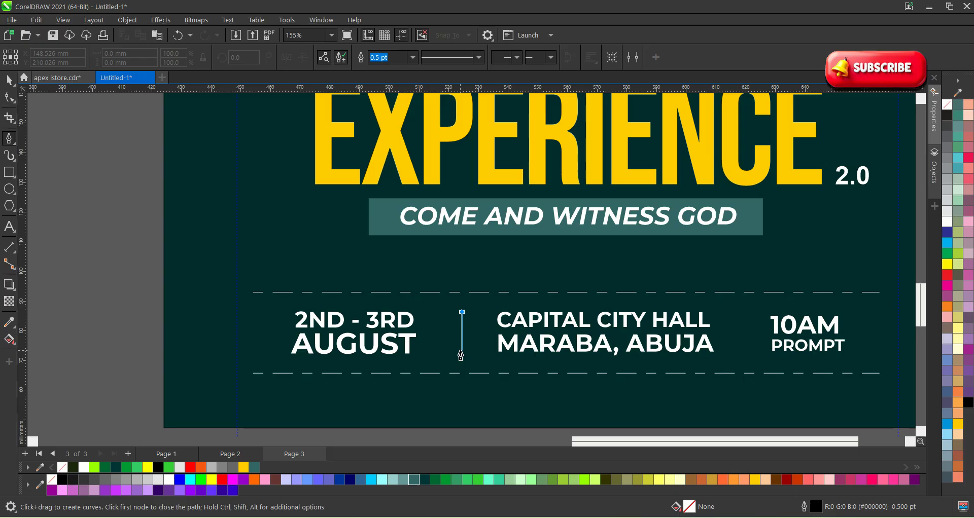
{"action": "double_click", "coordinate": [461, 355]}
{"action": "key", "text": "space"}
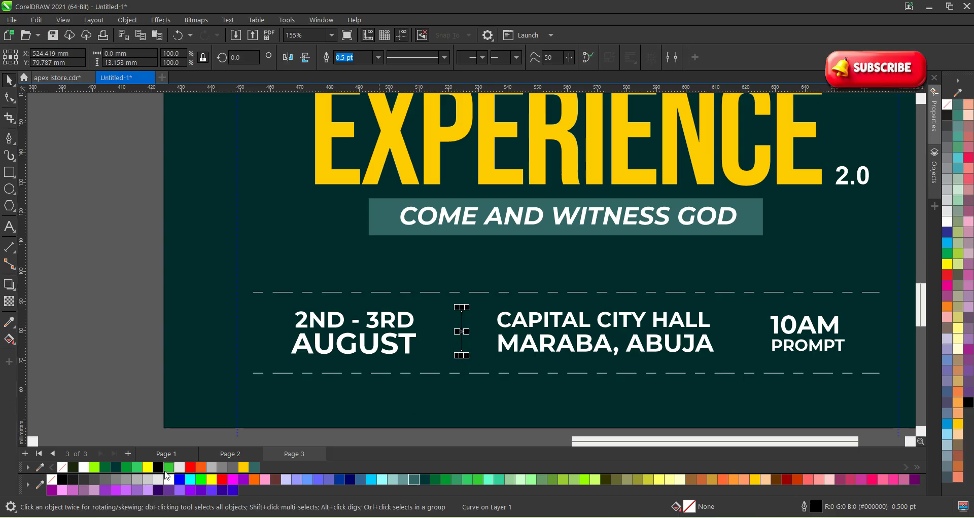
{"action": "right_click", "coordinate": [169, 480]}
{"action": "scroll", "coordinate": [460, 332], "scroll_direction": "up", "scroll_amount": 2}
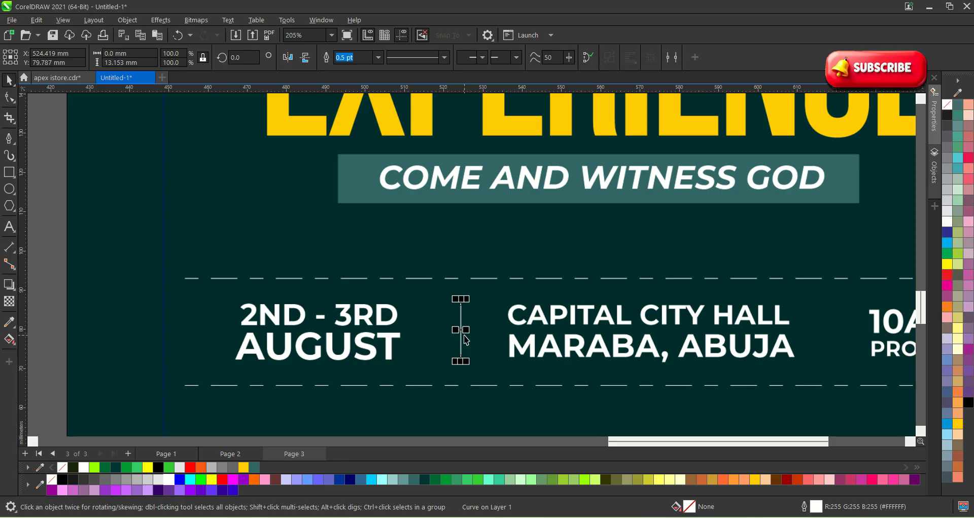
{"action": "left_click_drag", "start_coordinate": [460, 332], "coordinate": [827, 330]}
{"action": "scroll", "coordinate": [337, 370], "scroll_direction": "down", "scroll_amount": 4}
{"action": "left_click", "coordinate": [704, 389]}
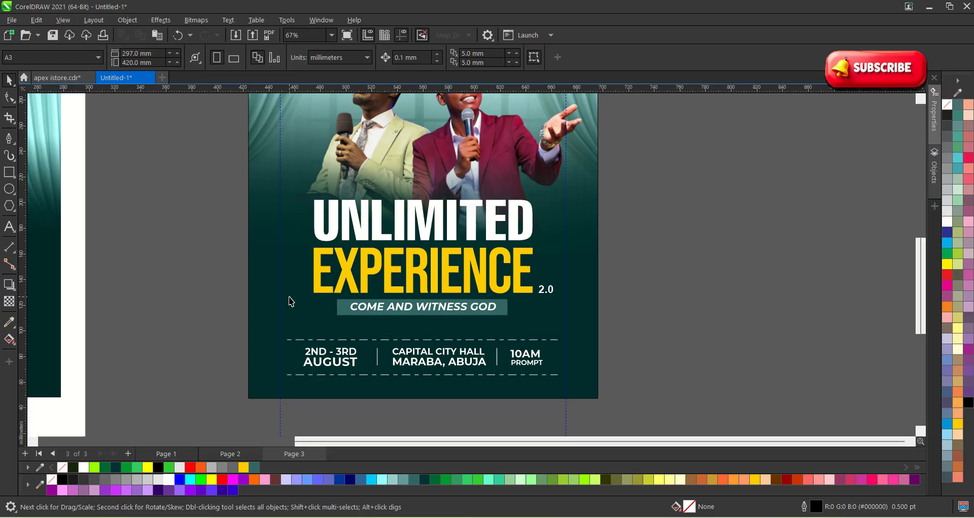
Set the background PowerClip photo frame's outline width to None.
{"action": "scroll", "coordinate": [499, 350], "scroll_direction": "down", "scroll_amount": 2}
{"action": "scroll", "coordinate": [499, 350], "scroll_direction": "up", "scroll_amount": 1}
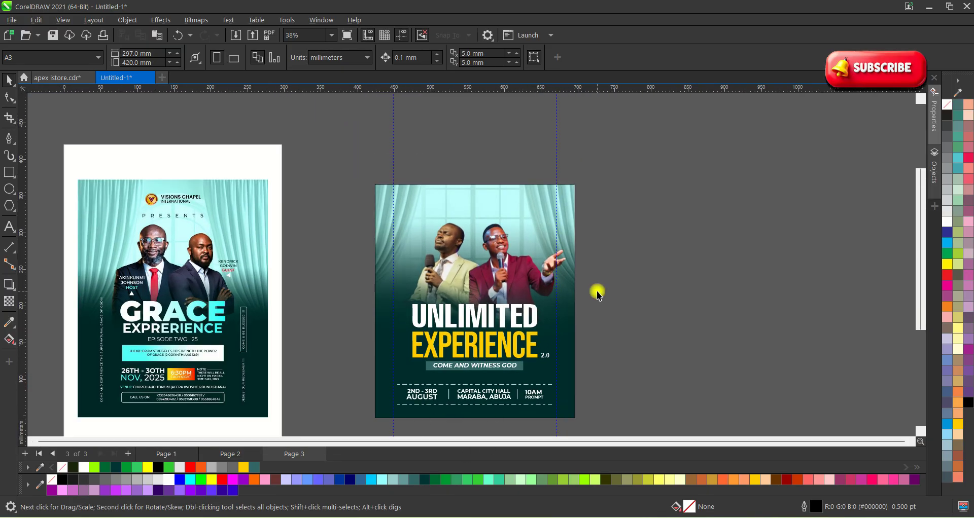
{"action": "left_click", "coordinate": [567, 208]}
{"action": "left_click", "coordinate": [597, 57]}
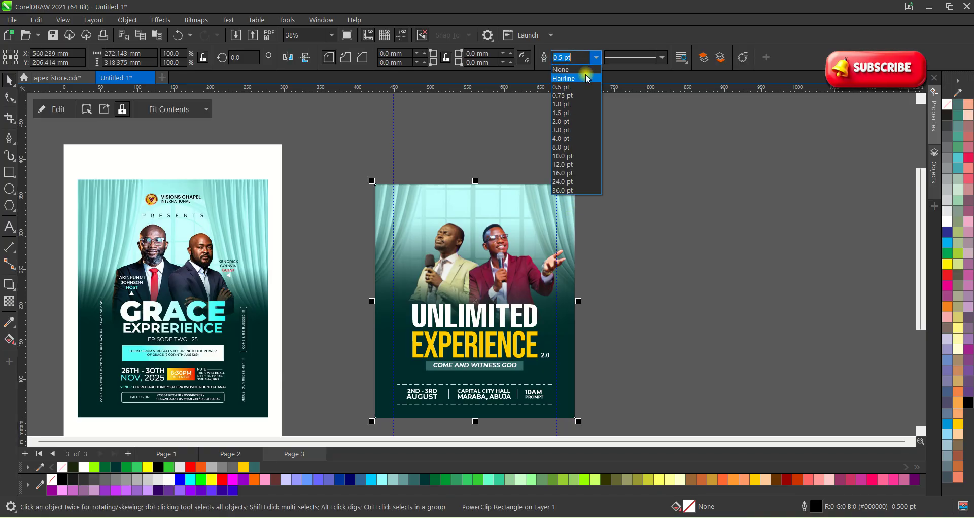
{"action": "left_click", "coordinate": [584, 69]}
{"action": "left_click", "coordinate": [594, 258]}
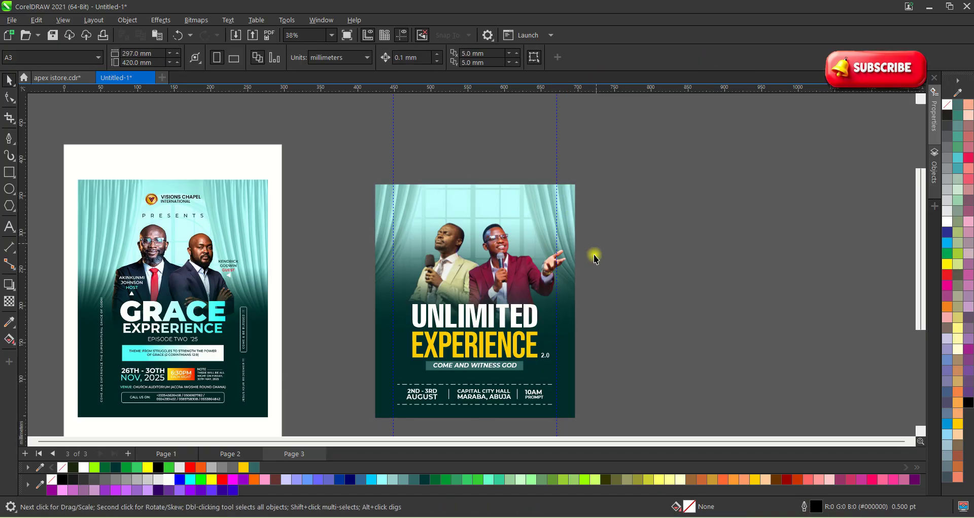
{"action": "scroll", "coordinate": [533, 322], "scroll_direction": "down", "scroll_amount": 1}
{"action": "scroll", "coordinate": [471, 416], "scroll_direction": "up", "scroll_amount": 1}
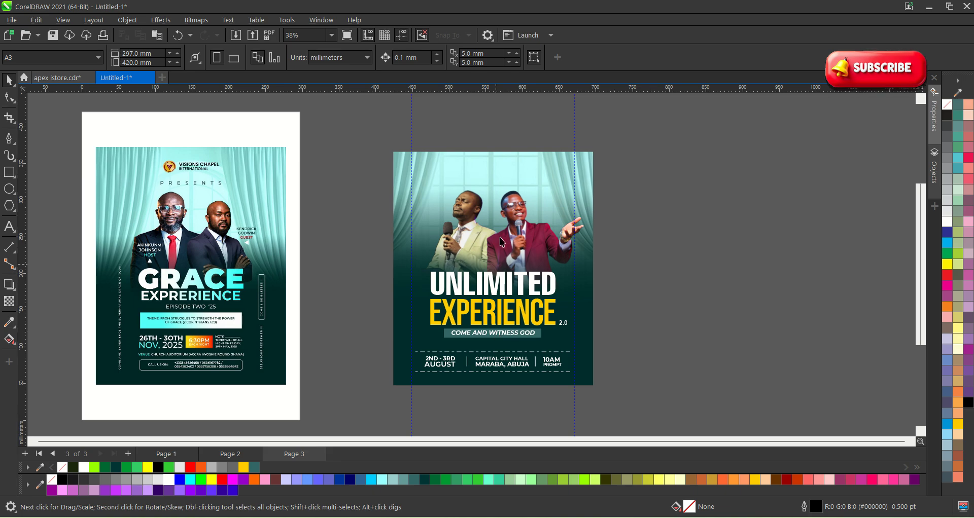
{"action": "scroll", "coordinate": [501, 242], "scroll_direction": "up", "scroll_amount": 5}
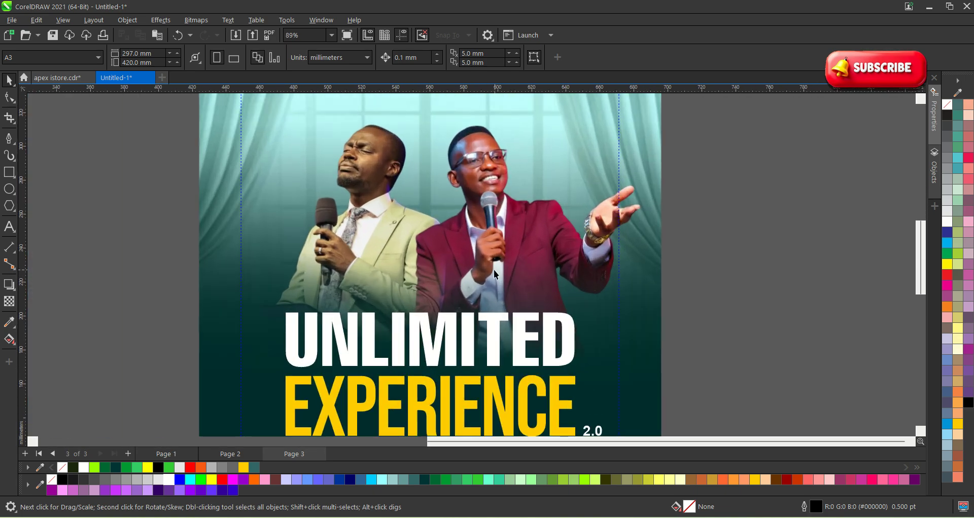
{"action": "scroll", "coordinate": [443, 241], "scroll_direction": "down", "scroll_amount": 3}
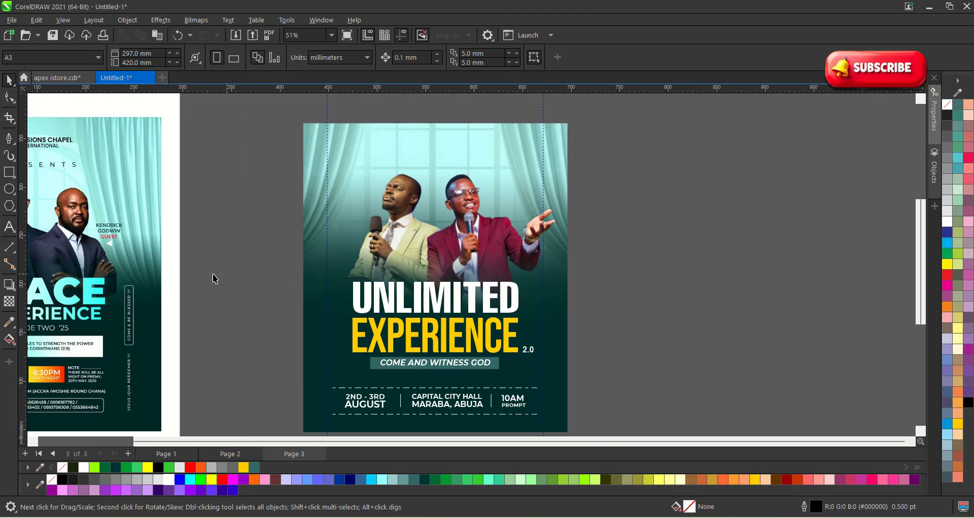
Start a text object on the right speaker's maroon jacket with the Text tool.
{"action": "left_click", "coordinate": [9, 227]}
{"action": "scroll", "coordinate": [516, 255], "scroll_direction": "up", "scroll_amount": 2}
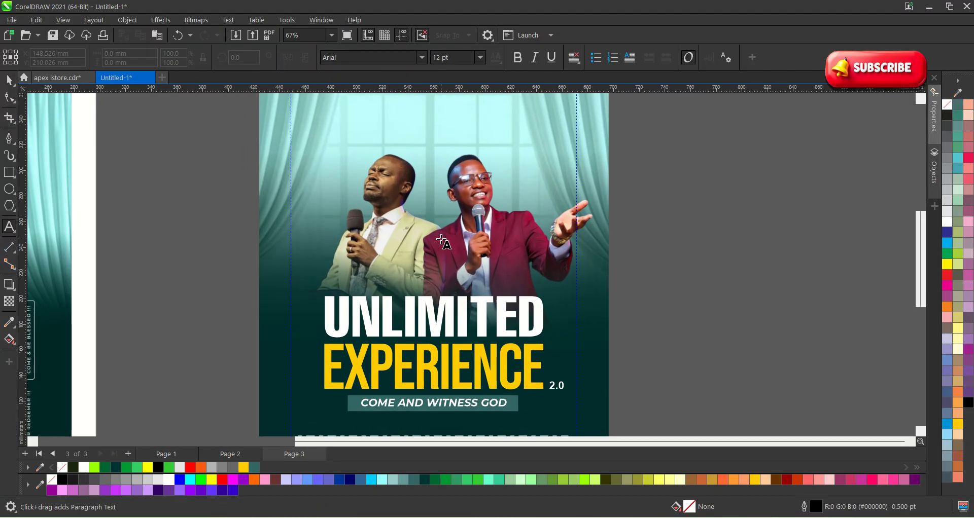
{"action": "scroll", "coordinate": [507, 256], "scroll_direction": "up", "scroll_amount": 2}
{"action": "scroll", "coordinate": [494, 248], "scroll_direction": "down", "scroll_amount": 1}
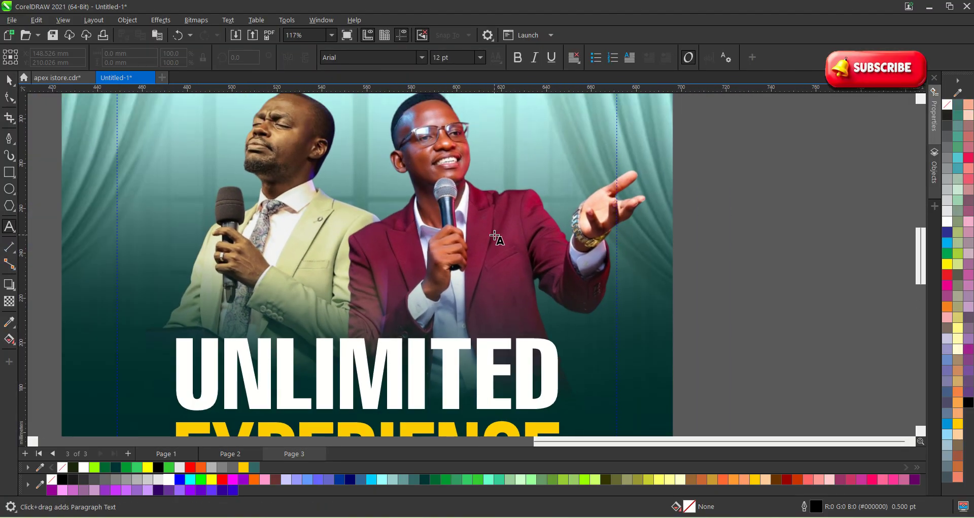
{"action": "scroll", "coordinate": [495, 227], "scroll_direction": "up", "scroll_amount": 4}
{"action": "left_click", "coordinate": [496, 312]}
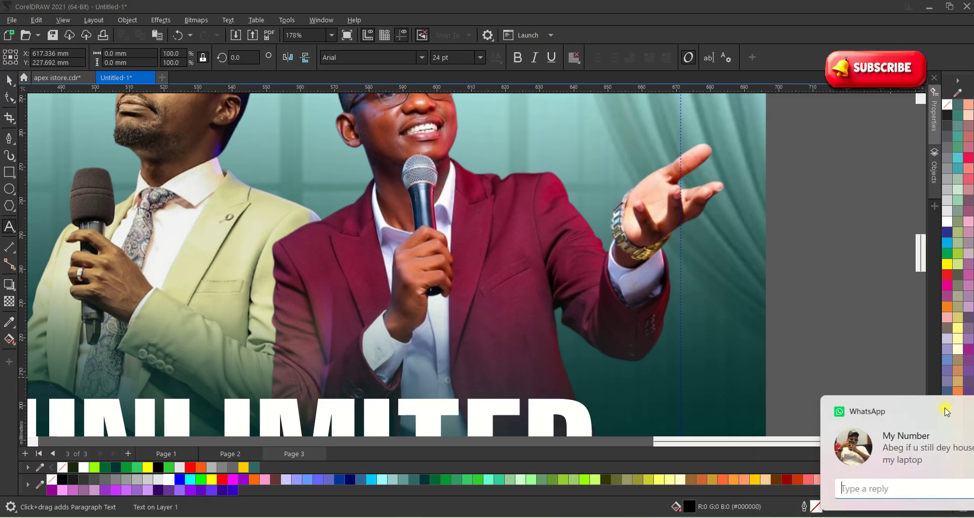
{"action": "left_click", "coordinate": [532, 319]}
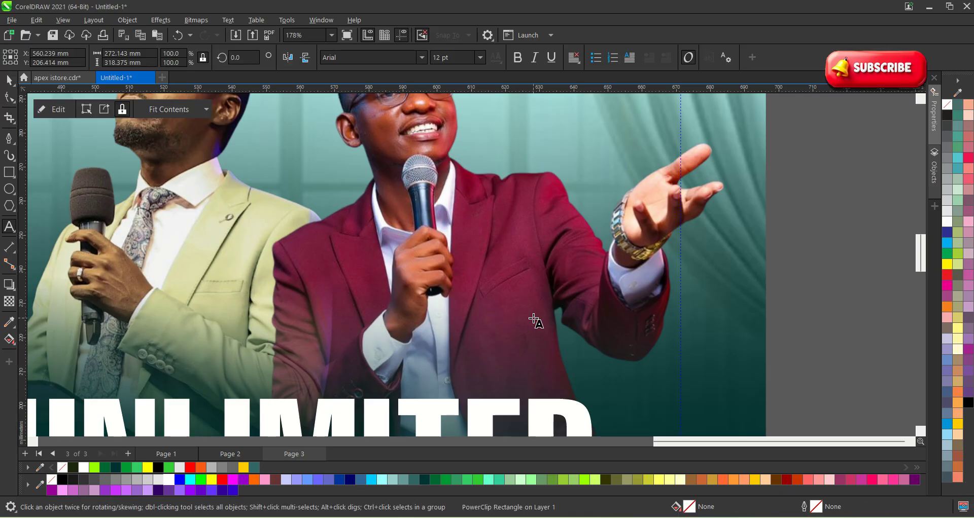
{"action": "left_click", "coordinate": [495, 319]}
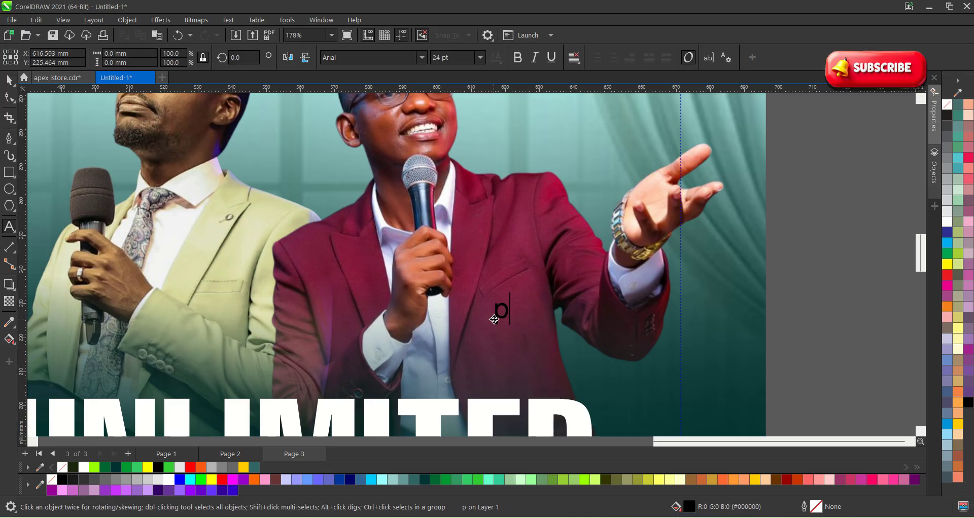
Type the PST title and, on a new line, the speaker's first name.
{"action": "key", "text": "BackSpace"}
{"action": "key", "text": "BackSpace"}
{"action": "key", "text": "BackSpace"}
{"action": "key", "text": "BackSpace"}
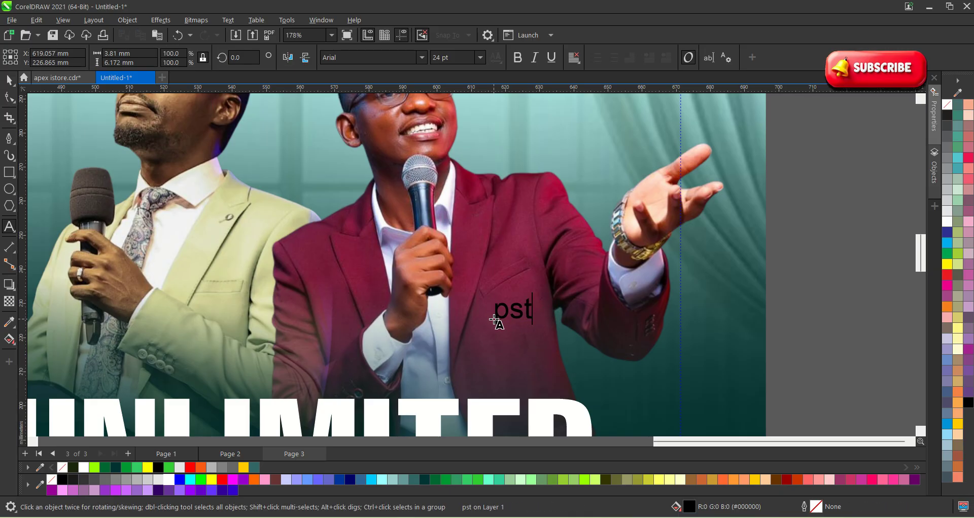
{"action": "key", "text": "ctrl+space"}
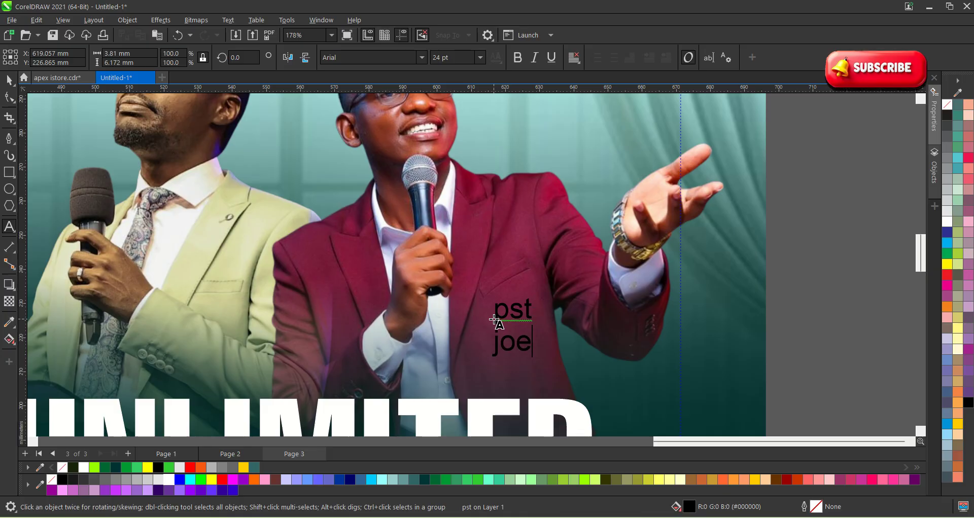
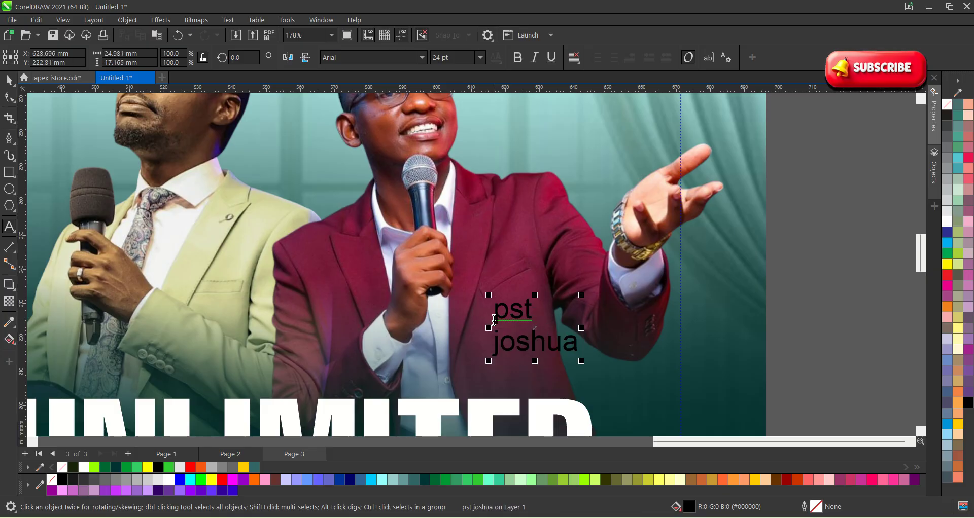
Add the speaker's surname on a third line and select all the text.
{"action": "key", "text": "Return"}
{"action": "type", "text": "o"}
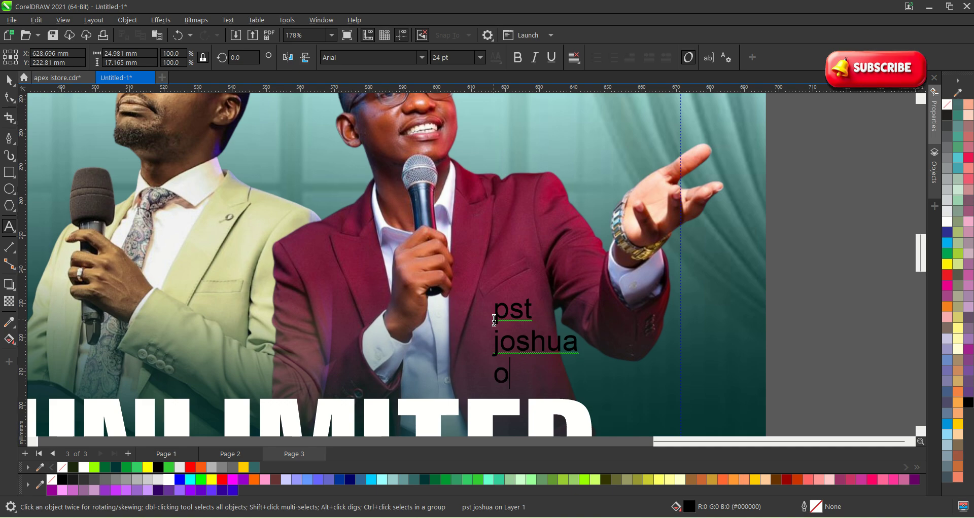
{"action": "type", "text": "pk"}
{"action": "key", "text": "BackSpace"}
{"action": "key", "text": "BackSpace"}
{"action": "key", "text": "BackSpace"}
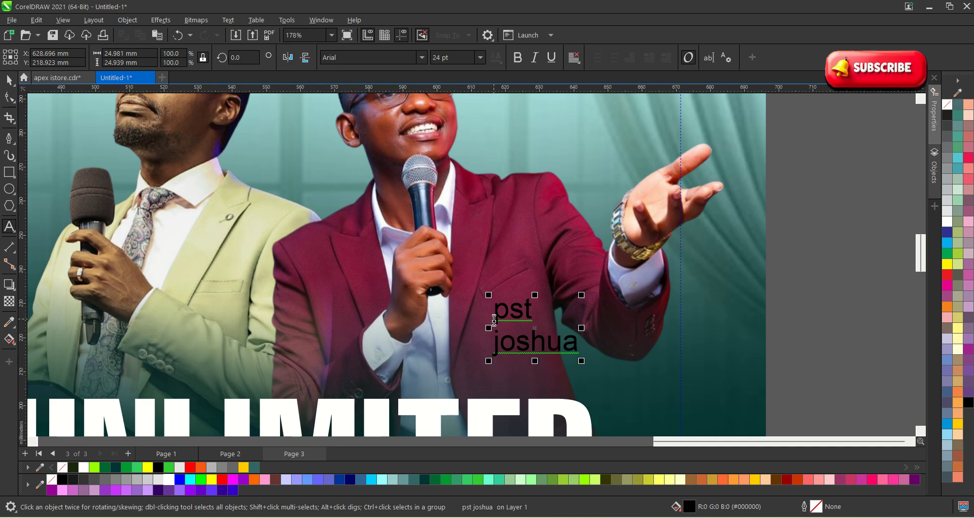
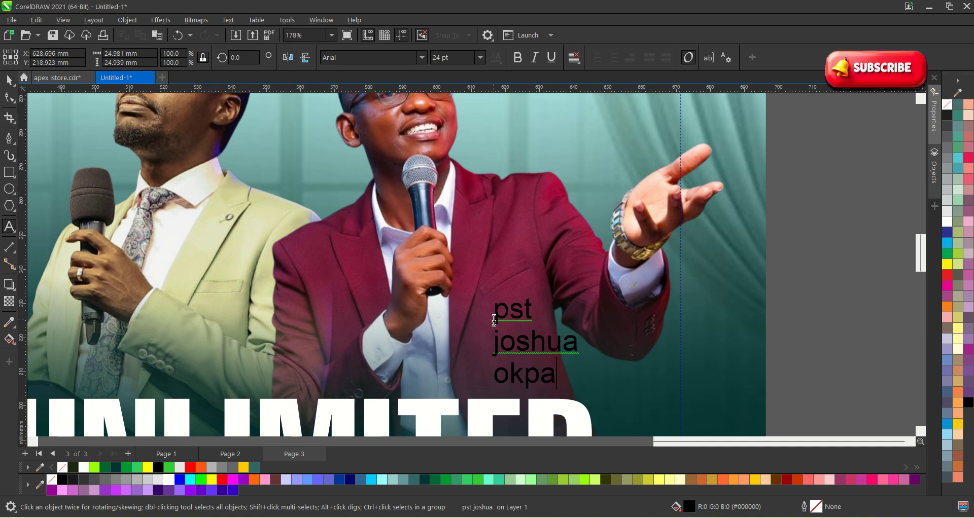
{"action": "type", "text": "ka"}
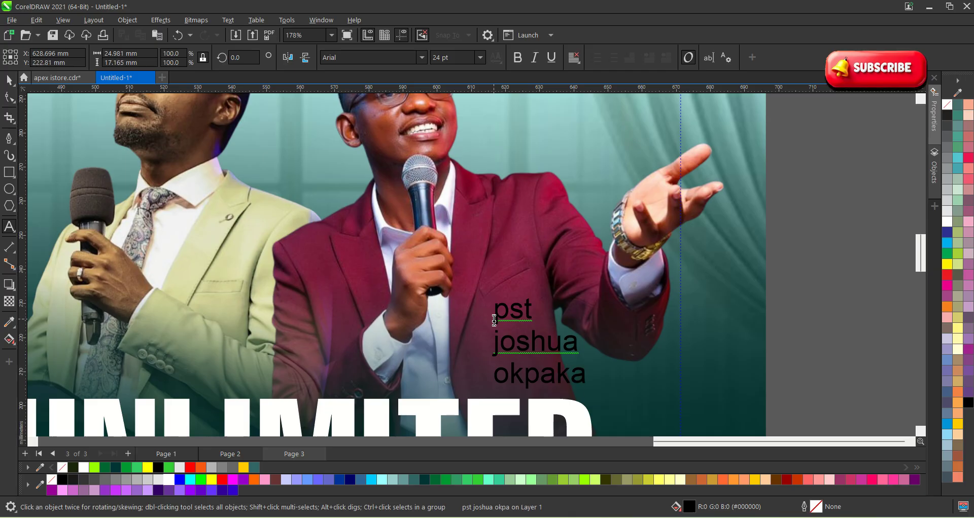
{"action": "key", "text": "ctrl+a"}
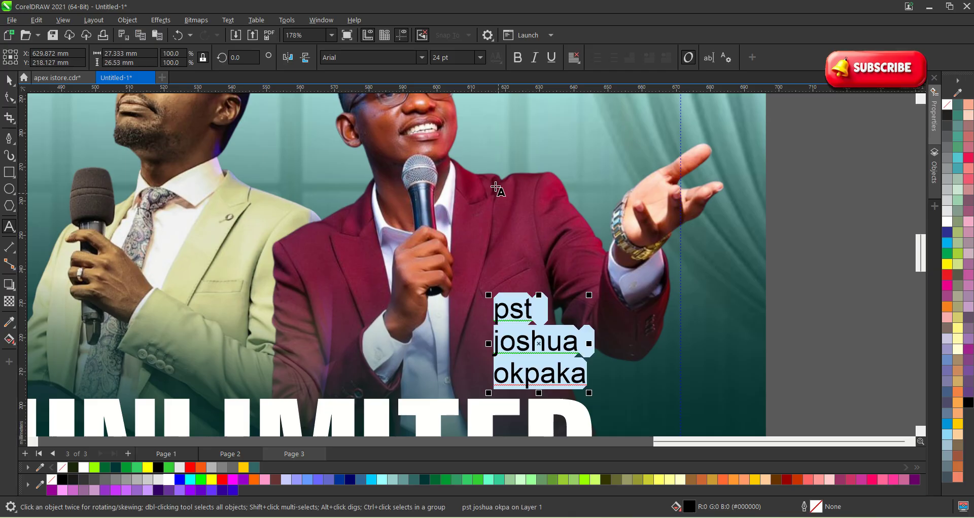
Set the name label's font to Bebas Neue.
{"action": "left_click", "coordinate": [421, 58]}
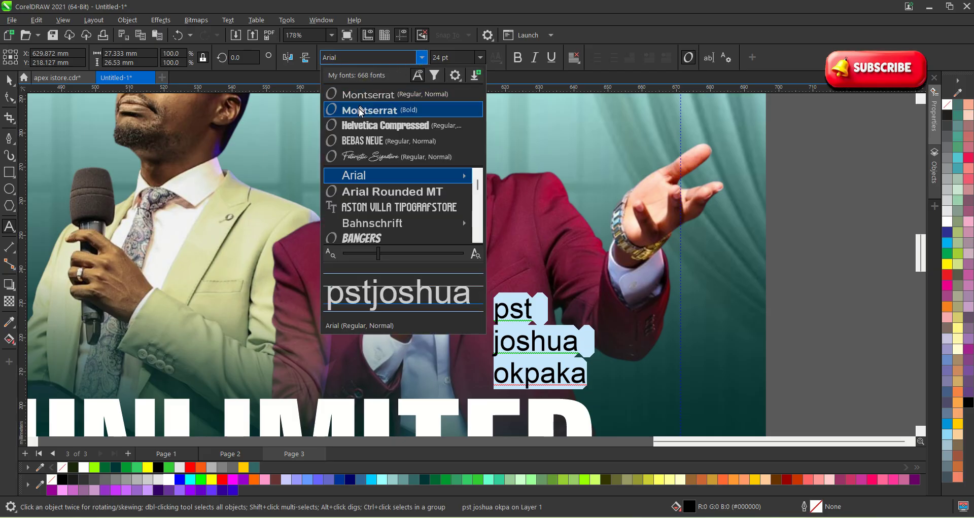
{"action": "left_click", "coordinate": [360, 126]}
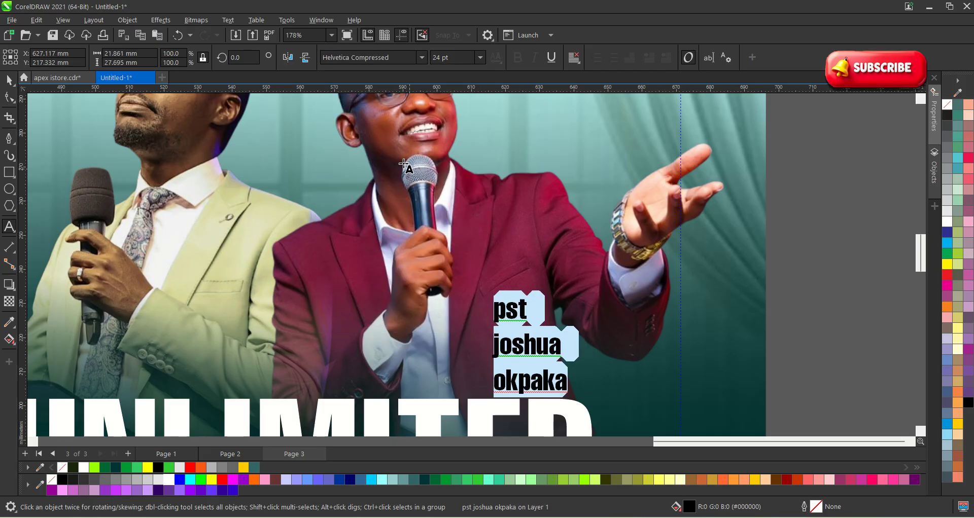
{"action": "left_click", "coordinate": [420, 58]}
{"action": "left_click", "coordinate": [362, 141]}
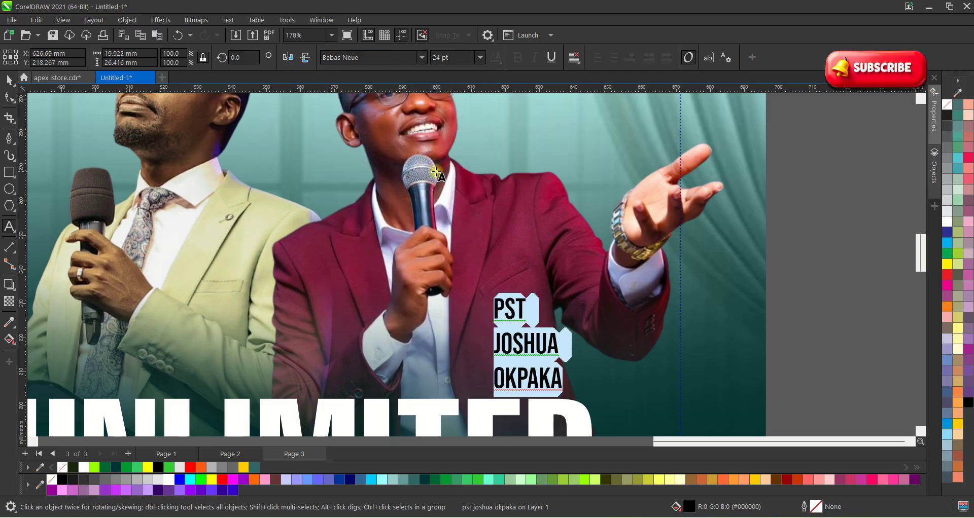
Tighten the label's line spacing and move it lower on the jacket.
{"action": "left_click", "coordinate": [9, 80]}
{"action": "scroll", "coordinate": [507, 336], "scroll_direction": "up", "scroll_amount": 2}
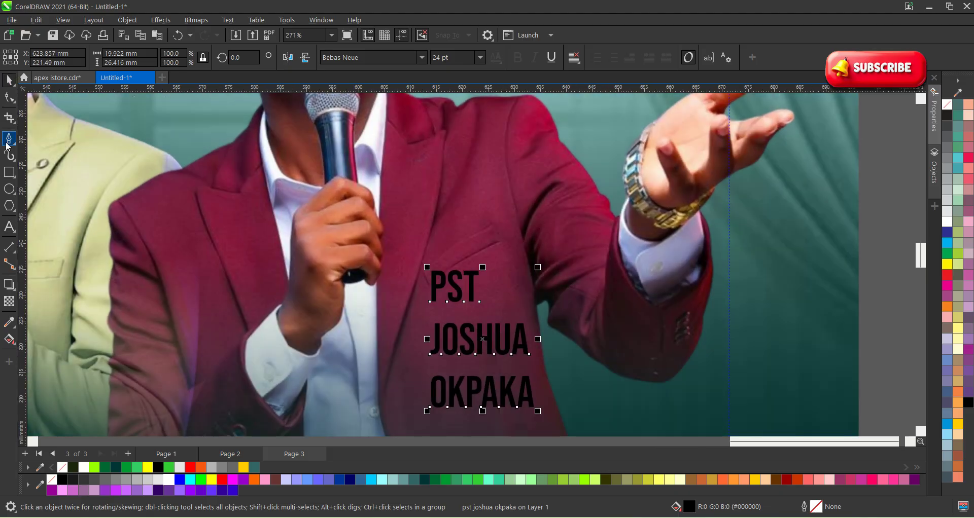
{"action": "left_click", "coordinate": [9, 98]}
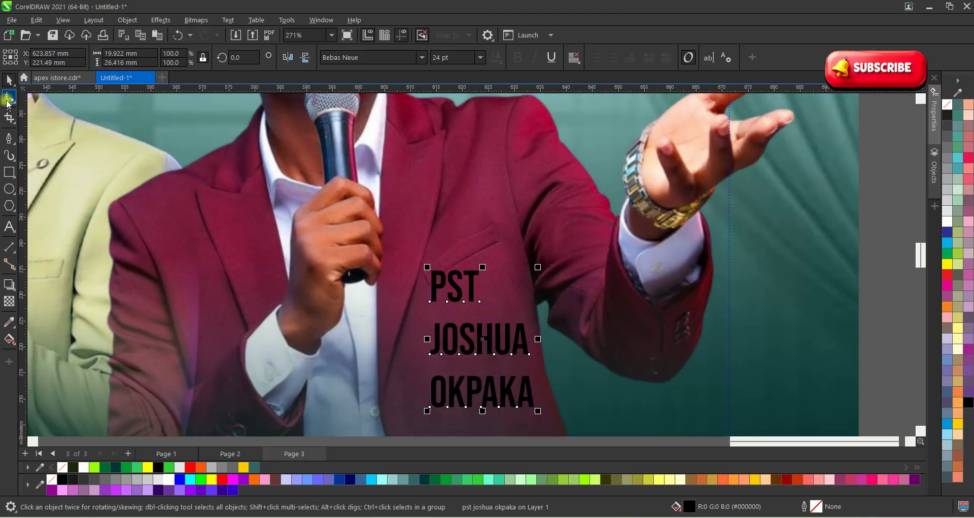
{"action": "left_click_drag", "start_coordinate": [428, 413], "coordinate": [430, 366]}
{"action": "key", "text": "space"}
{"action": "left_click_drag", "start_coordinate": [439, 325], "coordinate": [439, 367]}
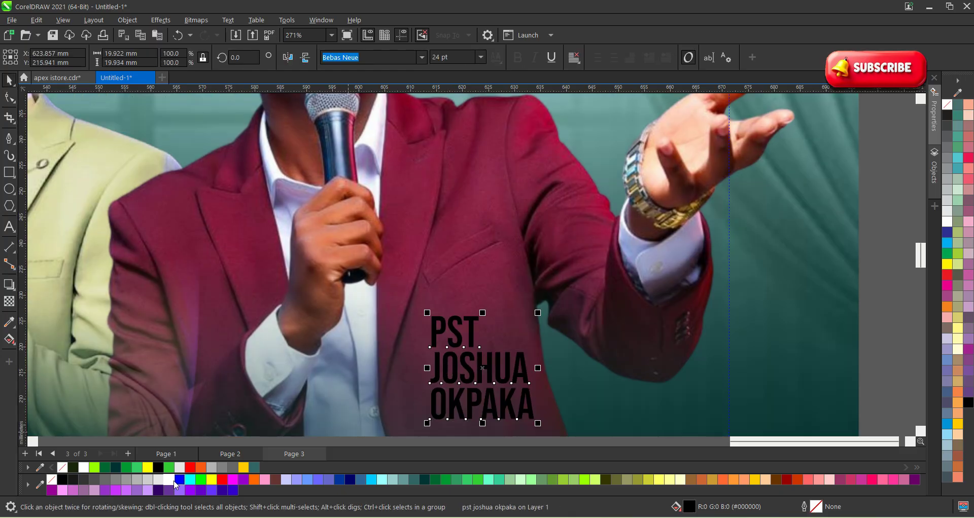
Fill the name label white, then select its PST title line.
{"action": "left_click", "coordinate": [174, 482]}
{"action": "scroll", "coordinate": [534, 343], "scroll_direction": "down", "scroll_amount": 2}
{"action": "left_click", "coordinate": [790, 328]}
{"action": "scroll", "coordinate": [467, 337], "scroll_direction": "up", "scroll_amount": 1}
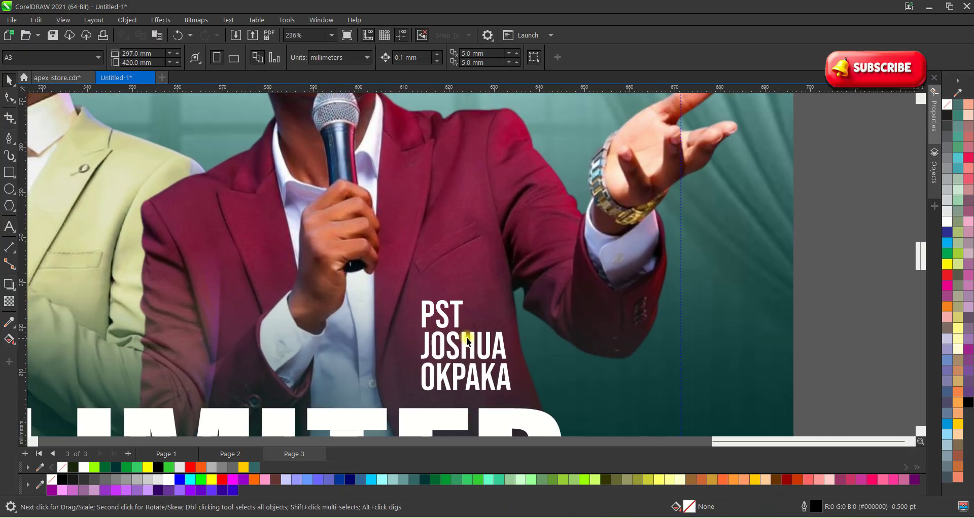
{"action": "left_click", "coordinate": [458, 314]}
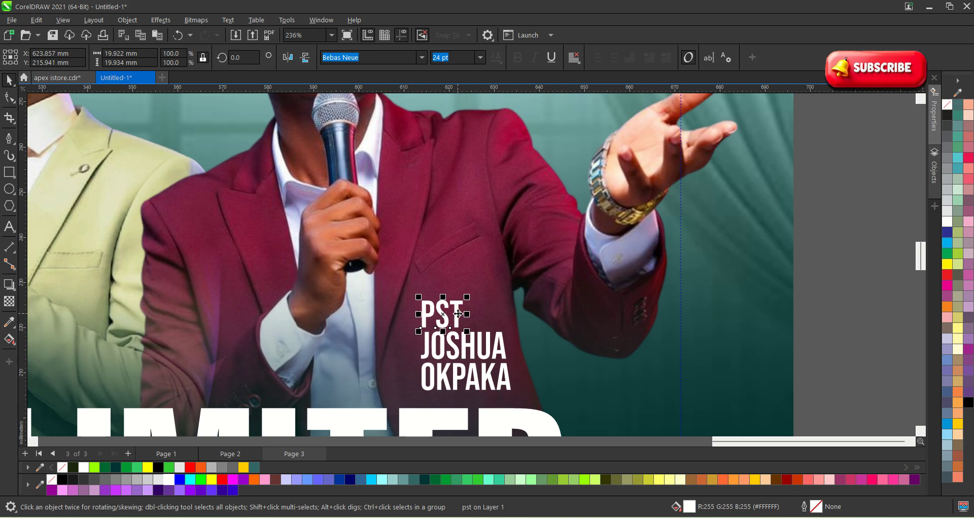
Set the PST title in Futuristic Signature and move it above the name.
{"action": "left_click", "coordinate": [421, 57]}
{"action": "left_click", "coordinate": [379, 157]}
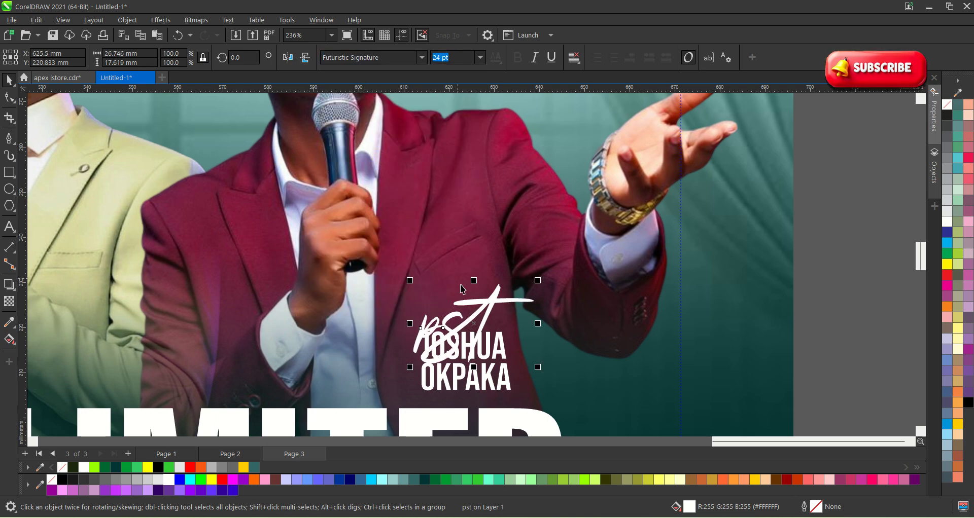
{"action": "left_click_drag", "start_coordinate": [482, 309], "coordinate": [488, 273]}
Change the title to Title Case so it reads 'Pst'.
{"action": "double_click", "coordinate": [487, 274]}
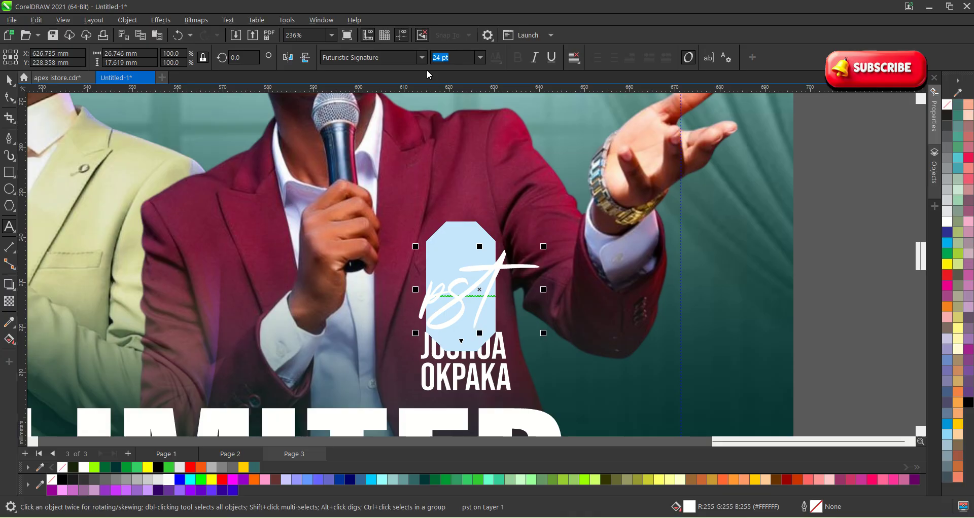
{"action": "key", "text": "shift+F3"}
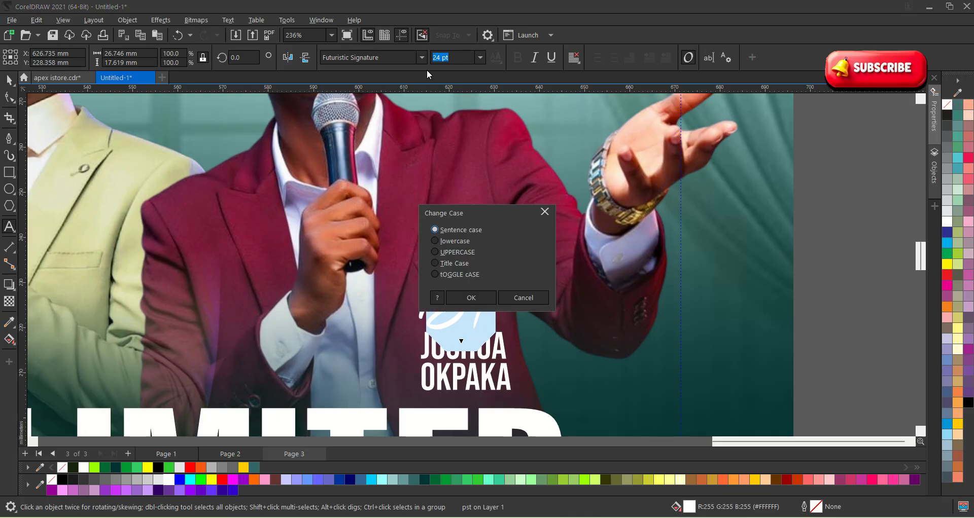
{"action": "left_click", "coordinate": [457, 263]}
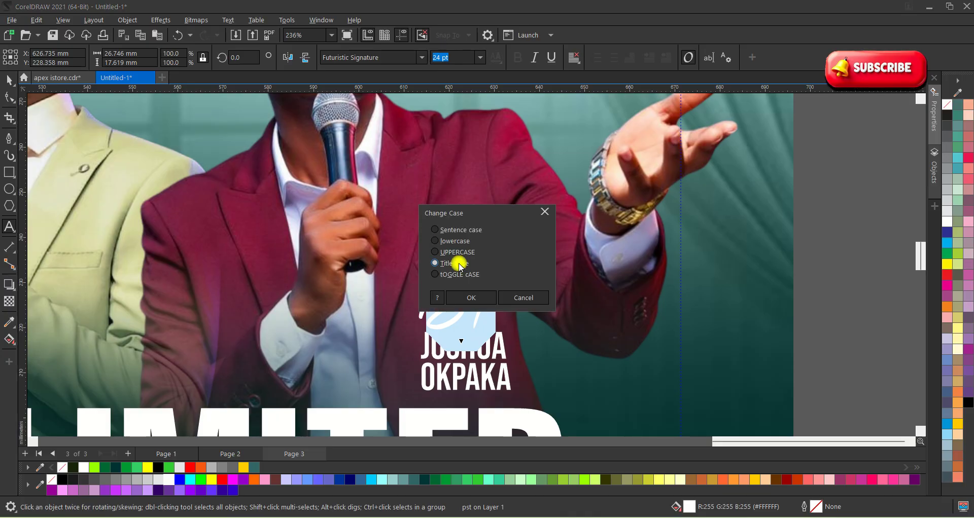
{"action": "left_click", "coordinate": [469, 298]}
{"action": "left_click", "coordinate": [492, 295]}
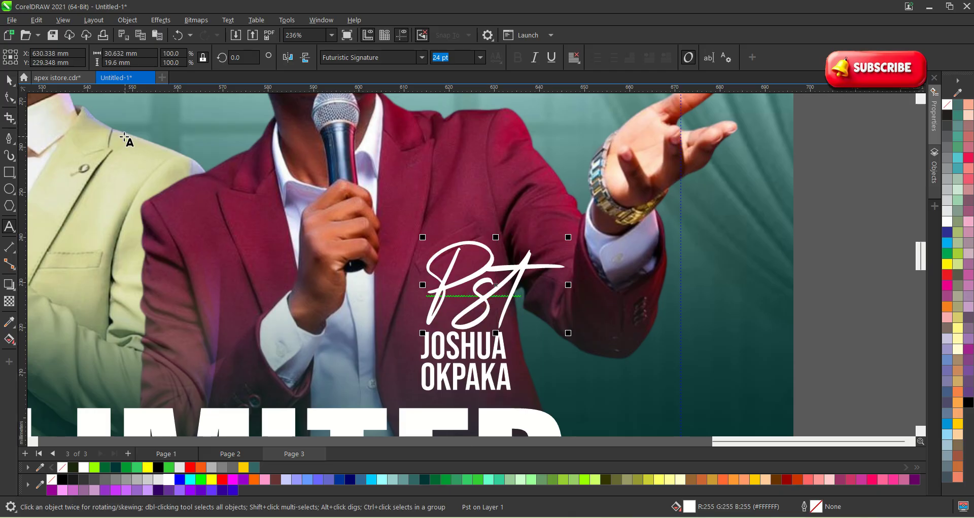
Resize Pst to a small size and set it in Montserrat.
{"action": "left_click", "coordinate": [9, 81]}
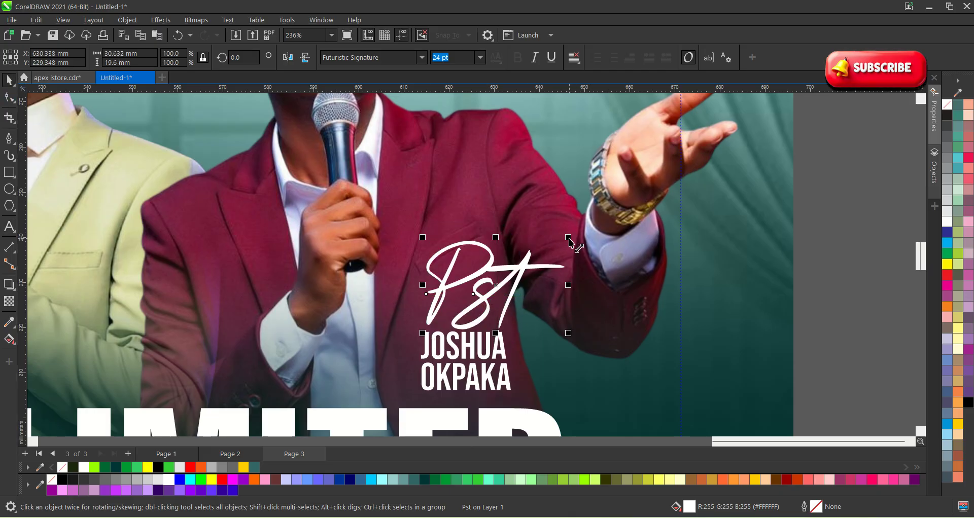
{"action": "left_click_drag", "start_coordinate": [568, 237], "coordinate": [457, 311]}
{"action": "scroll", "coordinate": [447, 336], "scroll_direction": "up", "scroll_amount": 2}
{"action": "scroll", "coordinate": [449, 340], "scroll_direction": "up", "scroll_amount": 4}
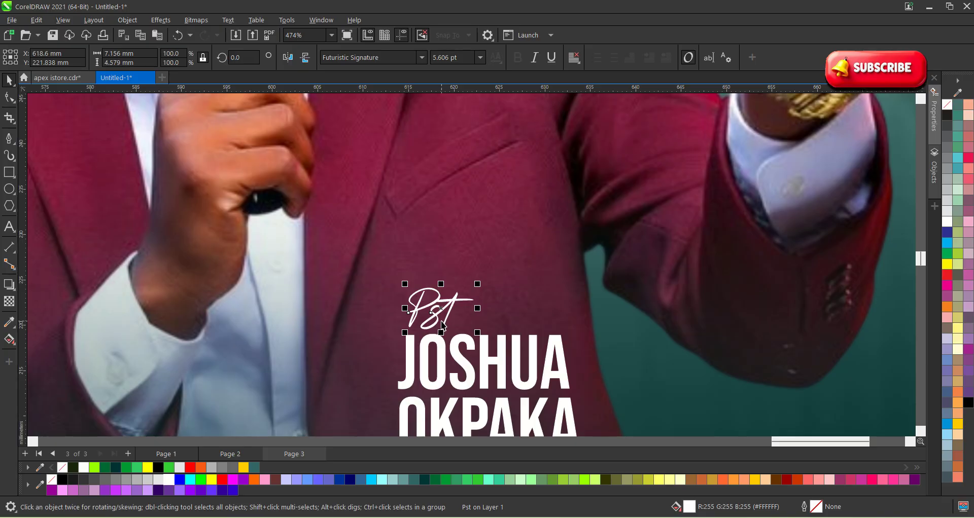
{"action": "left_click", "coordinate": [385, 58]}
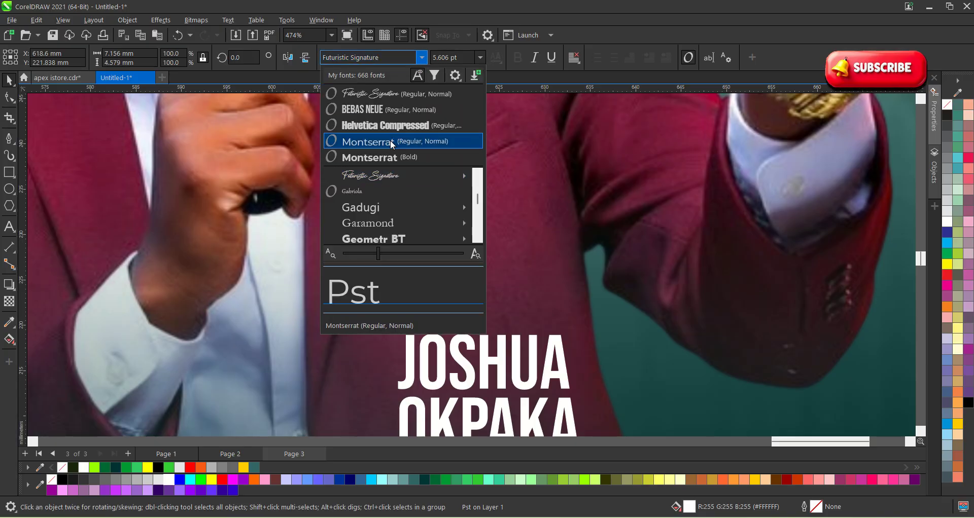
{"action": "left_click", "coordinate": [390, 141]}
{"action": "mouse_move", "coordinate": [442, 322]}
{"action": "left_mouse_down"}
{"action": "mouse_move", "coordinate": [465, 326]}
{"action": "mouse_move", "coordinate": [437, 315]}
{"action": "left_mouse_up"}
{"action": "scroll", "coordinate": [443, 313], "scroll_direction": "up", "scroll_amount": 1}
{"action": "scroll", "coordinate": [437, 314], "scroll_direction": "down", "scroll_amount": 3}
{"action": "scroll", "coordinate": [390, 210], "scroll_direction": "down", "scroll_amount": 1}
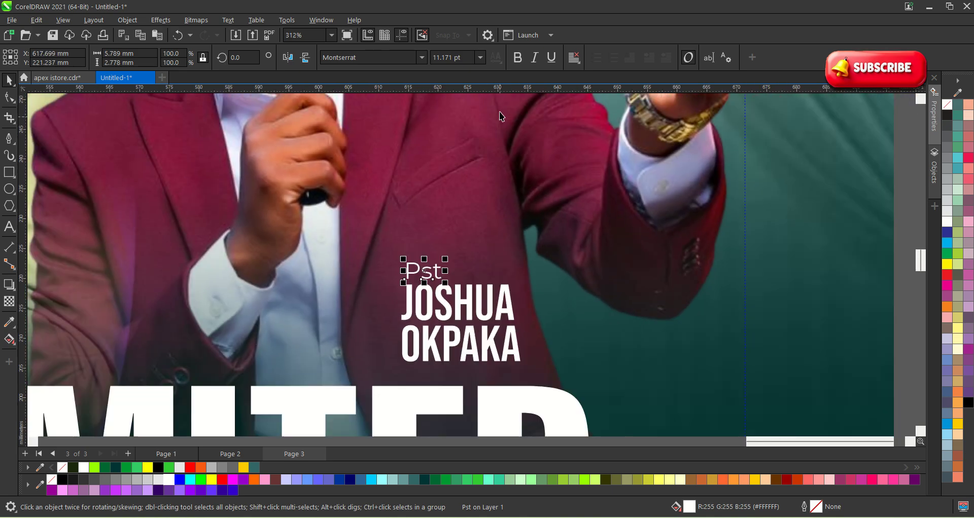
Make Pst bold and colour it deep yellow gold.
{"action": "left_click", "coordinate": [517, 58]}
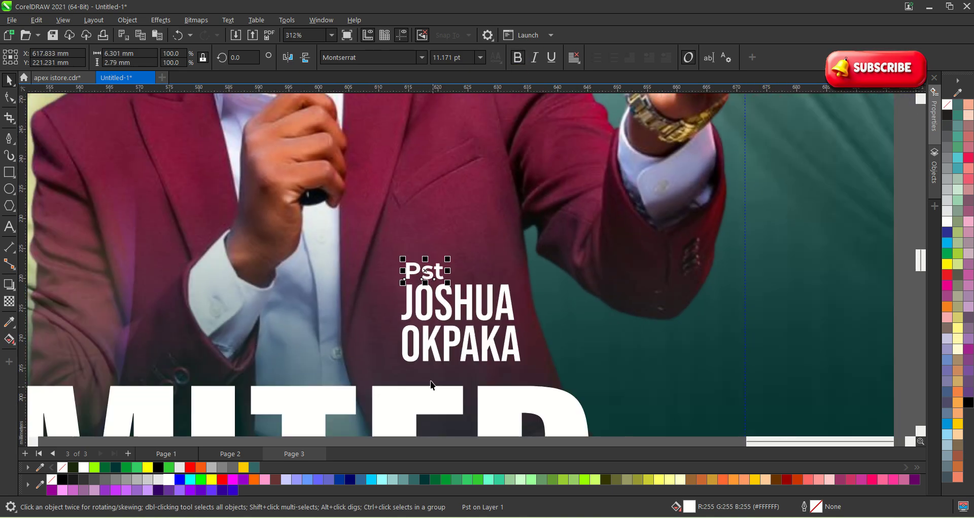
{"action": "left_click", "coordinate": [244, 468]}
{"action": "scroll", "coordinate": [456, 259], "scroll_direction": "down", "scroll_amount": 7}
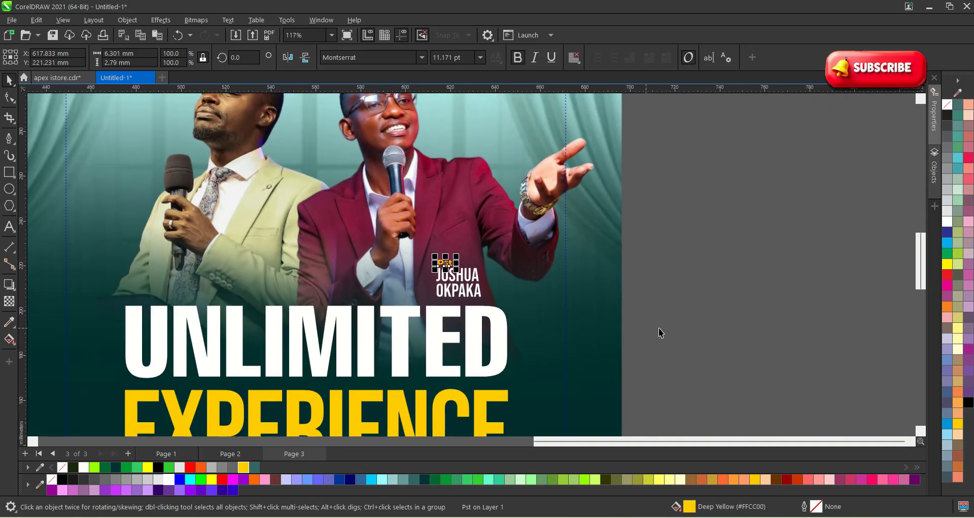
Copy the three-part label onto the left speaker and fill the copy black.
{"action": "left_click_drag", "start_coordinate": [706, 331], "coordinate": [410, 243]}
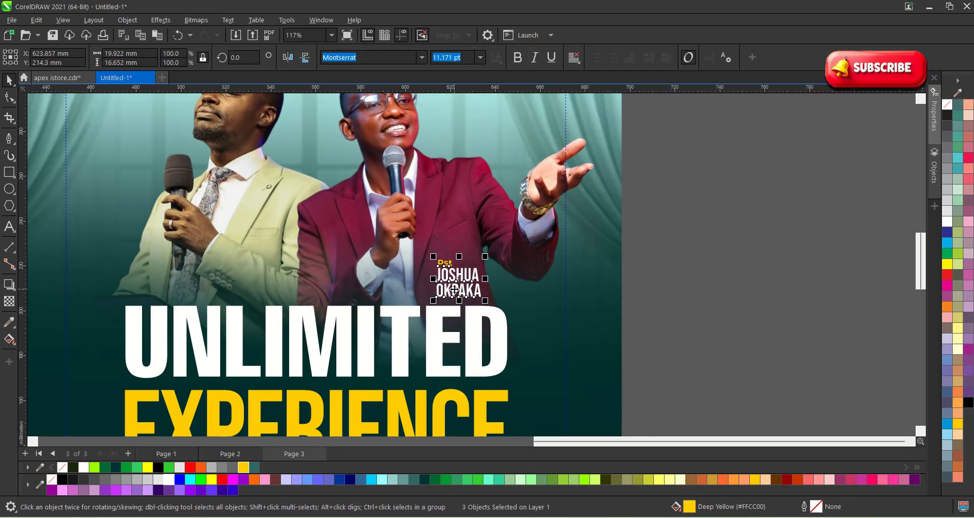
{"action": "left_click_drag", "start_coordinate": [454, 283], "coordinate": [259, 245]}
{"action": "scroll", "coordinate": [258, 244], "scroll_direction": "up", "scroll_amount": 2}
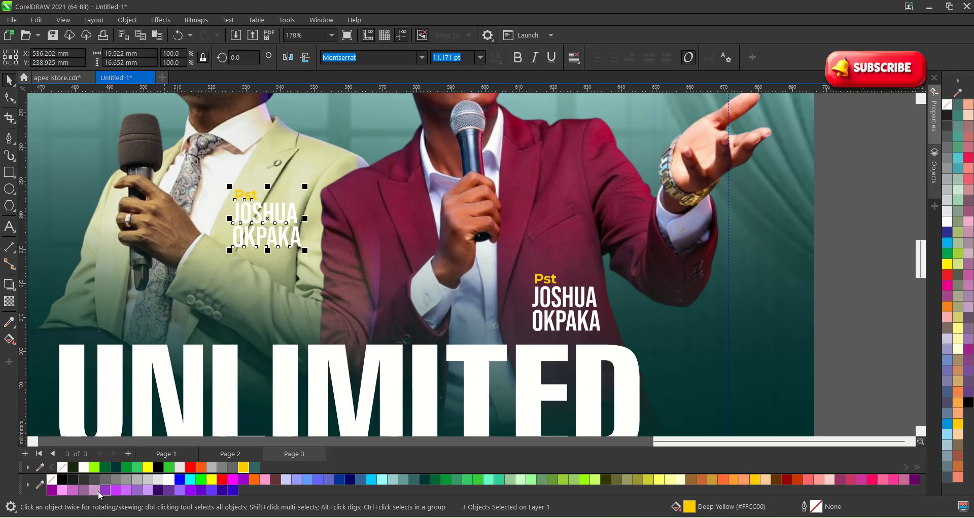
{"action": "left_click", "coordinate": [62, 480]}
{"action": "scroll", "coordinate": [394, 378], "scroll_direction": "down", "scroll_amount": 2}
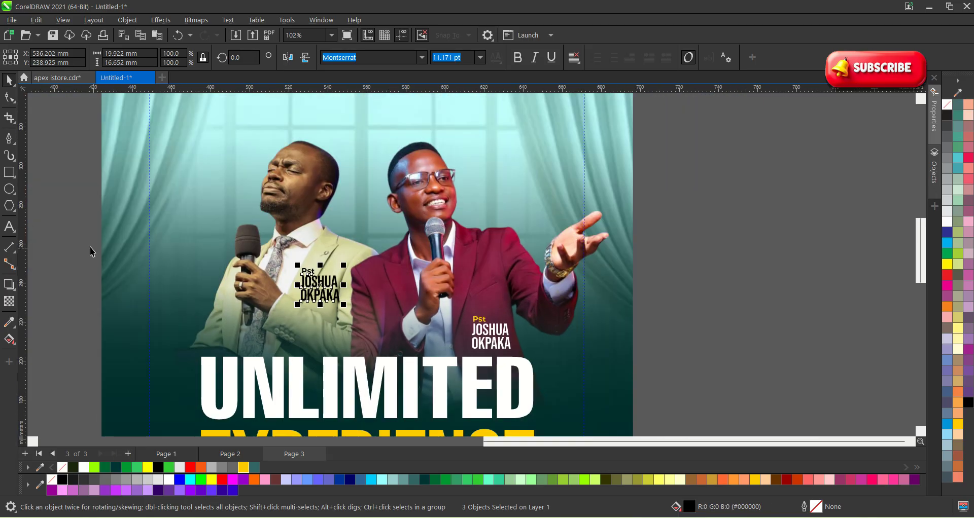
{"action": "scroll", "coordinate": [265, 270], "scroll_direction": "up", "scroll_amount": 4}
Replace the copy's first name with the second speaker's first name.
{"action": "double_click", "coordinate": [399, 308]}
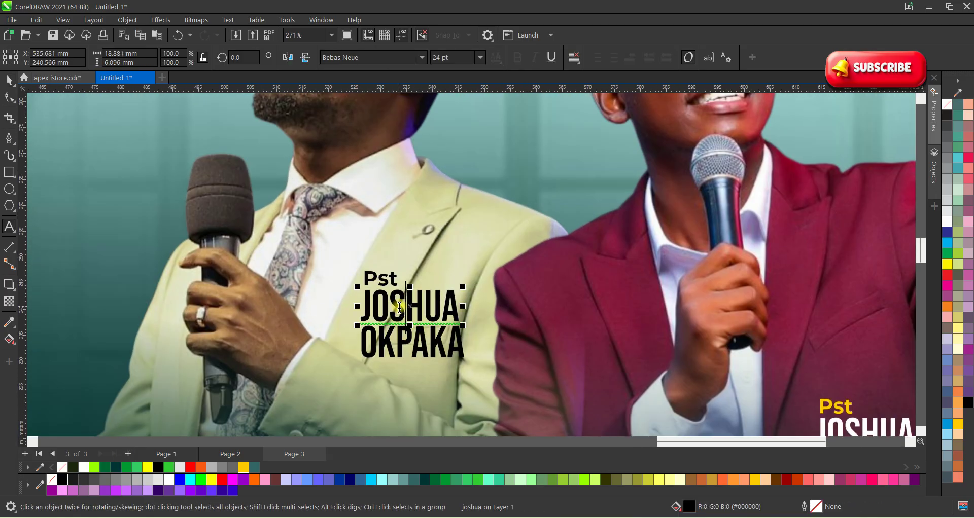
{"action": "scroll", "coordinate": [399, 308], "scroll_direction": "up", "scroll_amount": 3}
{"action": "double_click", "coordinate": [399, 308]}
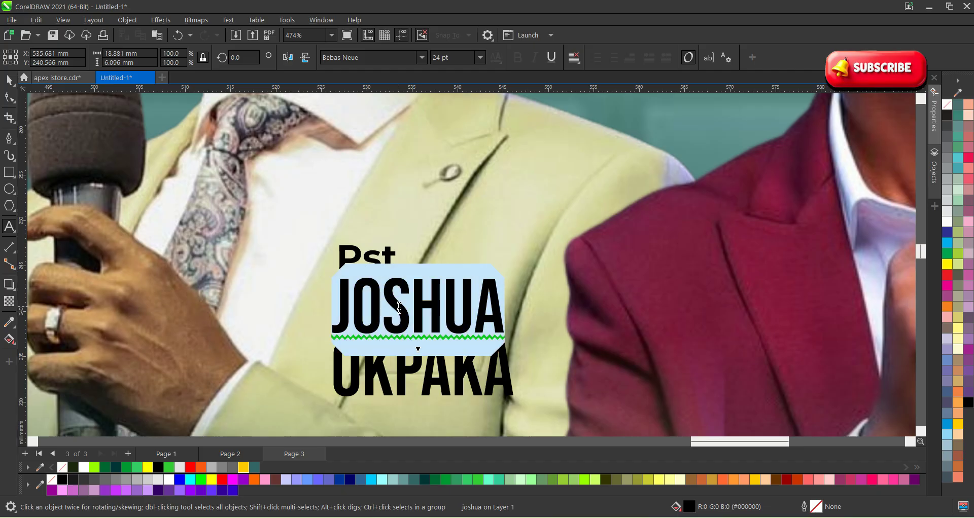
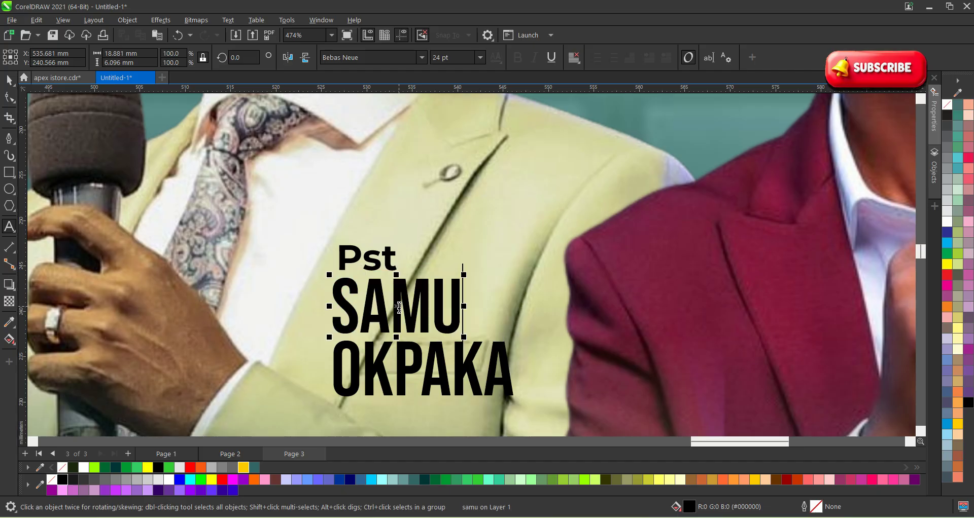
{"action": "type", "text": "EL"}
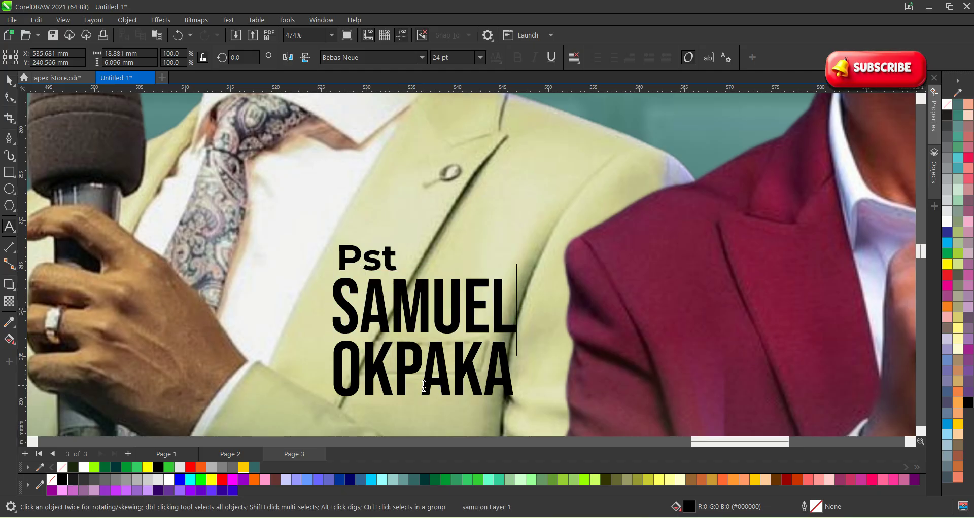
Replace the copy's surname line with the second speaker's surname.
{"action": "left_click", "coordinate": [425, 367]}
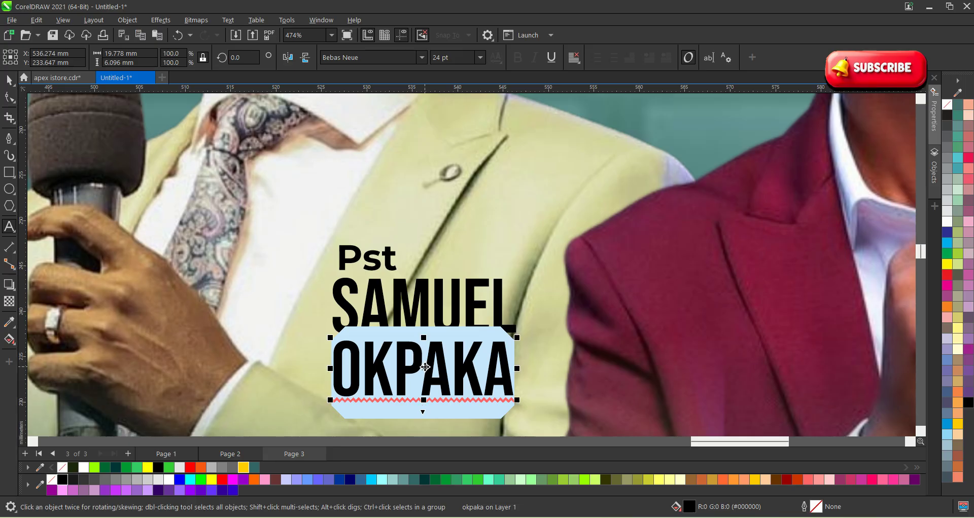
{"action": "key", "text": "BackSpace"}
{"action": "key", "text": "BackSpace"}
{"action": "key", "text": "BackSpace"}
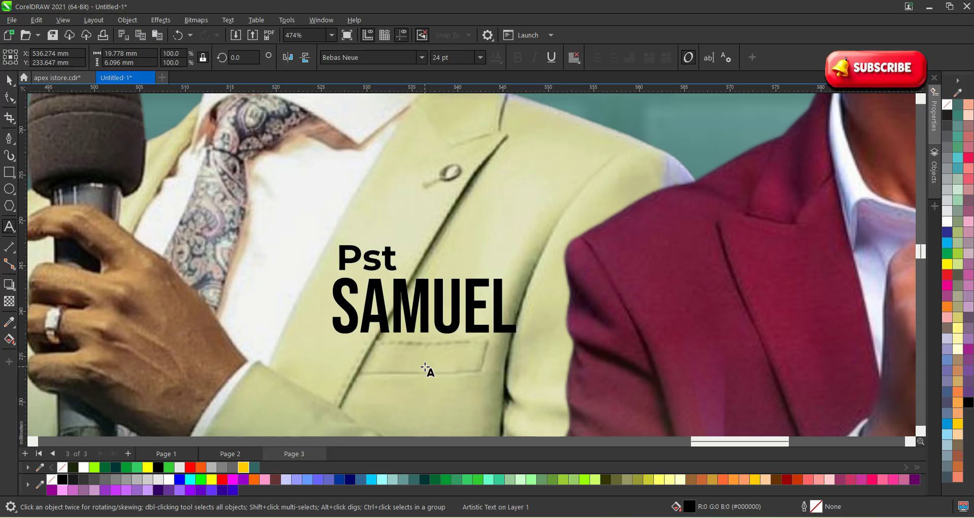
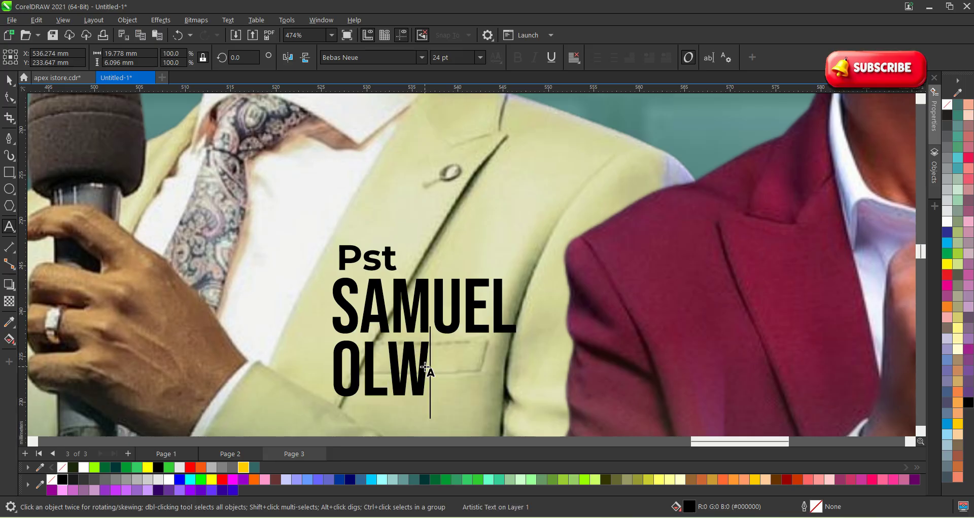
{"action": "key", "text": "BackSpace"}
{"action": "key", "text": "BackSpace"}
{"action": "key", "text": "BackSpace"}
{"action": "key", "text": "BackSpace"}
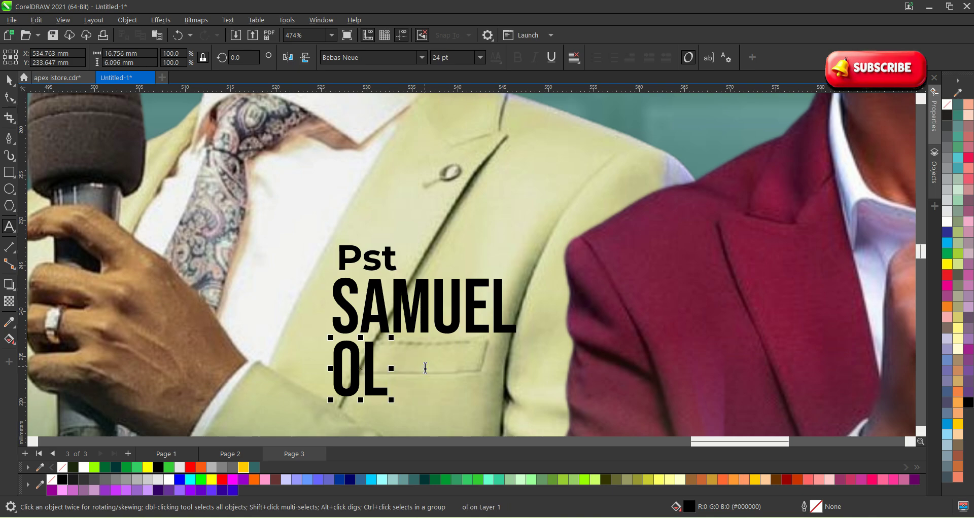
{"action": "key", "text": "BackSpace"}
{"action": "key", "text": "BackSpace"}
{"action": "key", "text": "BackSpace"}
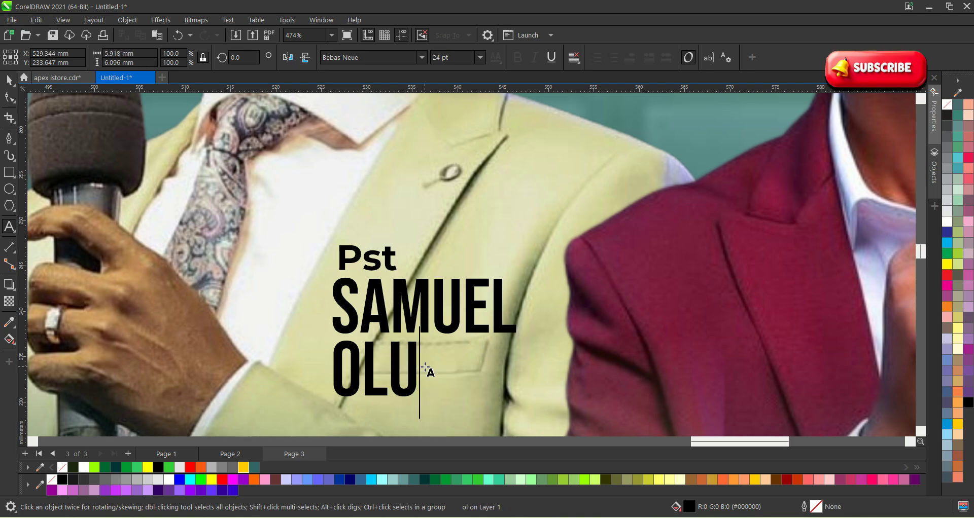
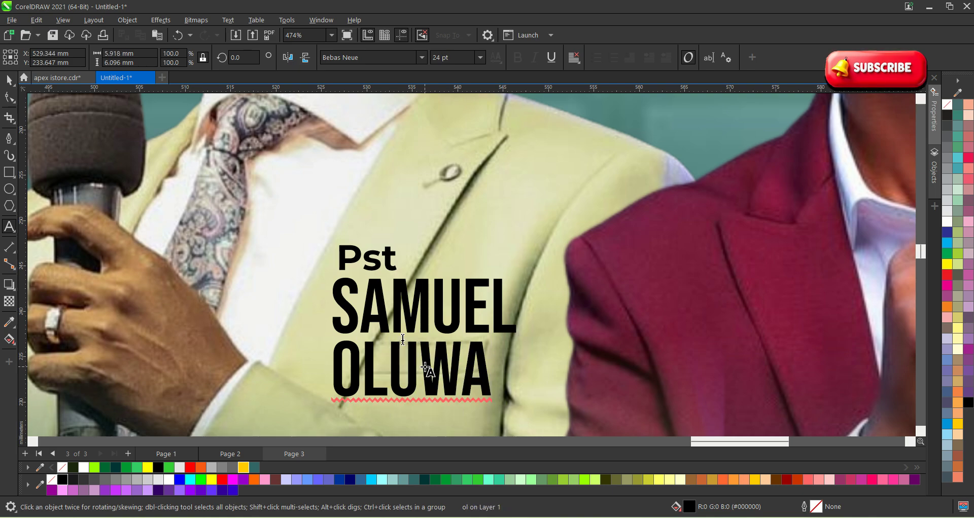
Enlarge the new surname line slightly.
{"action": "left_click", "coordinate": [9, 79]}
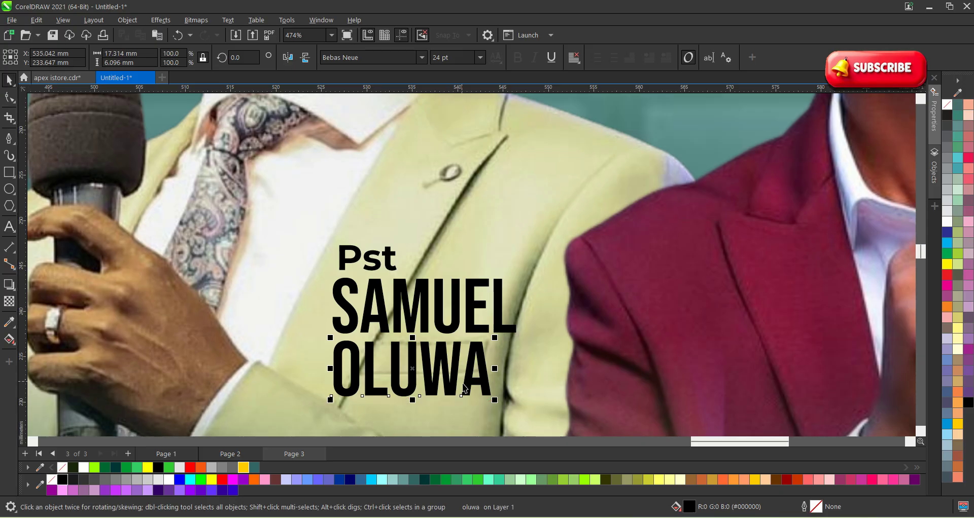
{"action": "left_click_drag", "start_coordinate": [495, 401], "coordinate": [528, 418]}
{"action": "scroll", "coordinate": [367, 327], "scroll_direction": "down", "scroll_amount": 5}
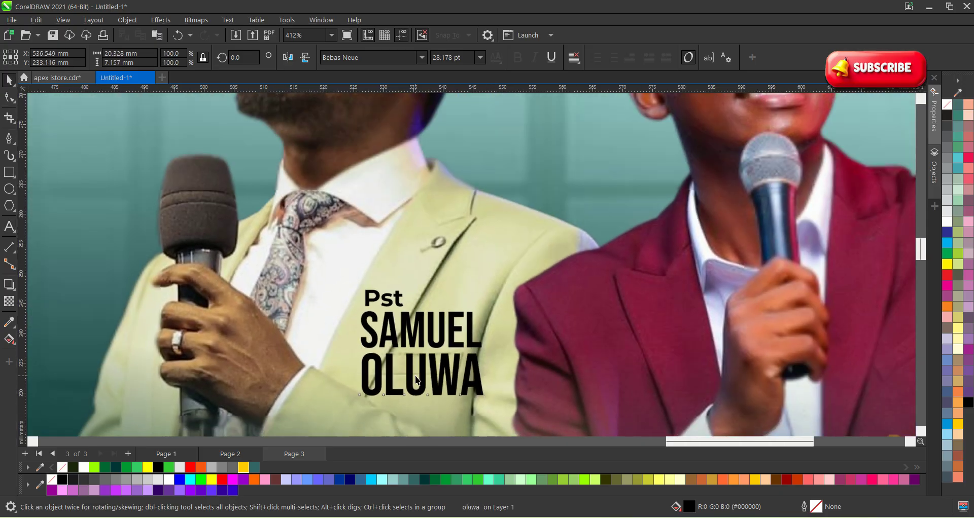
{"action": "scroll", "coordinate": [366, 328], "scroll_direction": "down", "scroll_amount": 8}
{"action": "key", "text": "Escape"}
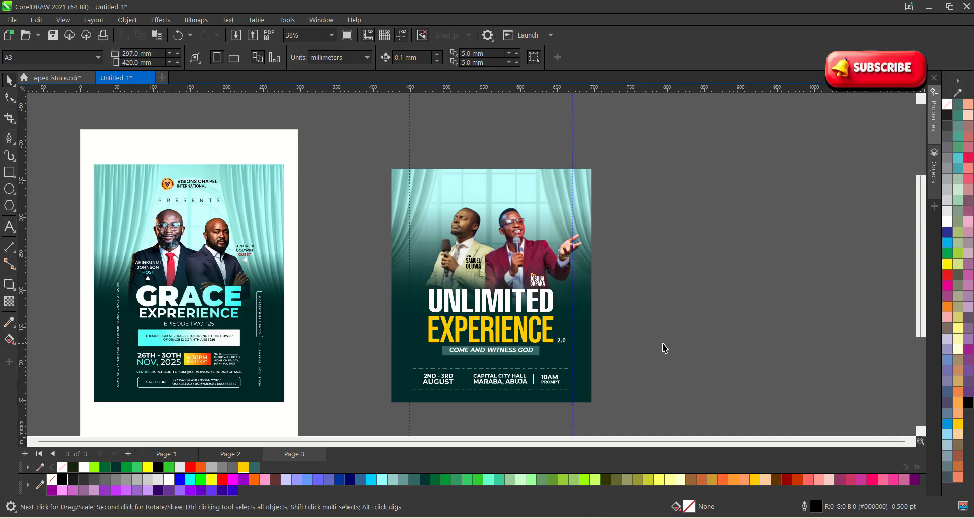
{"action": "scroll", "coordinate": [564, 282], "scroll_direction": "up", "scroll_amount": 1}
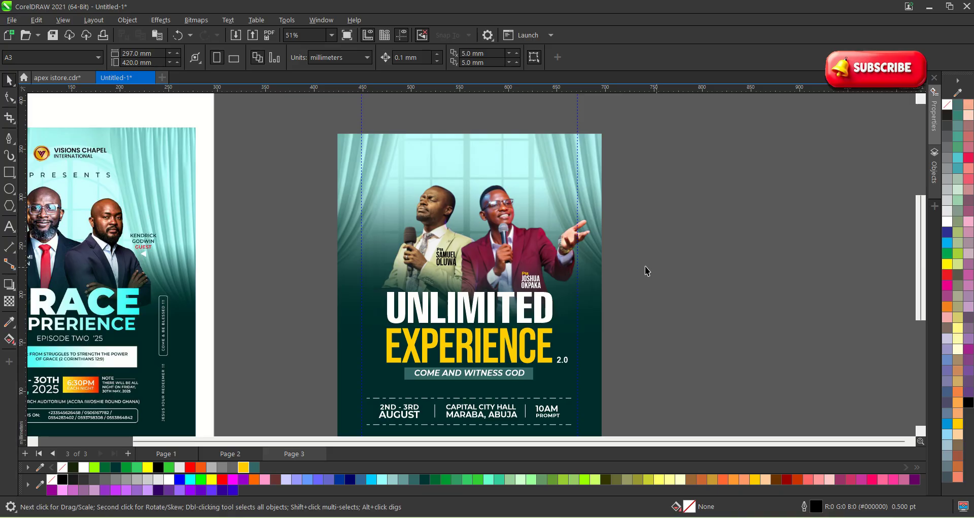
{"action": "scroll", "coordinate": [506, 225], "scroll_direction": "down", "scroll_amount": 1}
{"action": "scroll", "coordinate": [505, 224], "scroll_direction": "up", "scroll_amount": 1}
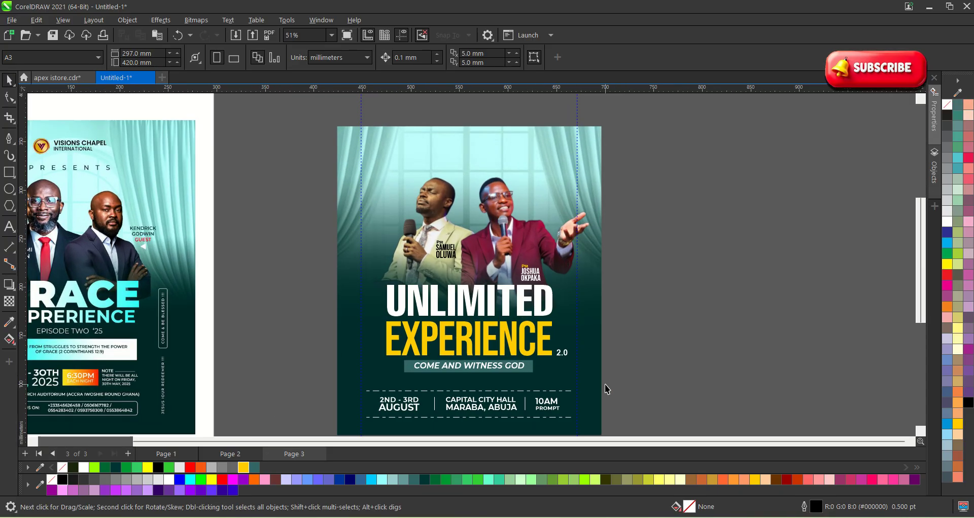
{"action": "scroll", "coordinate": [430, 217], "scroll_direction": "down", "scroll_amount": 1}
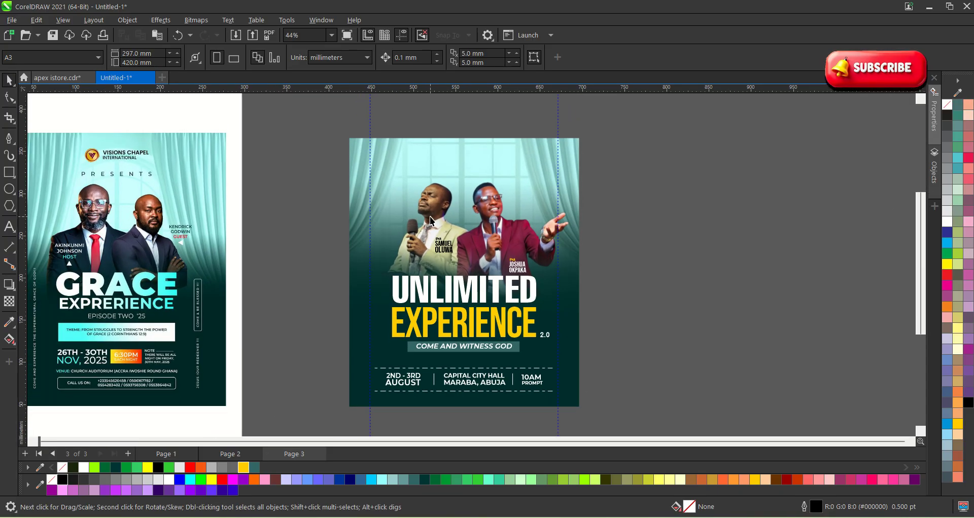